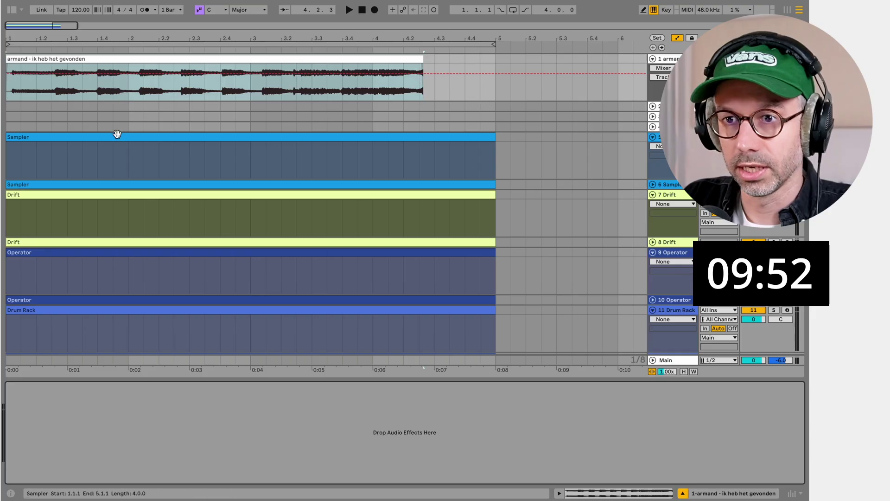
# Load the first track's audio clip into the first Sampler and trim it to sample start 5010 and sample end 39003.
pyautogui.click(117, 134)
pyautogui.moveTo(135, 68); pyautogui.dragTo(175, 429)
pyautogui.moveTo(16, 408)
pyautogui.mouseDown()
pyautogui.moveTo(16, 442)
pyautogui.moveTo(39, 401)
pyautogui.mouseUp()
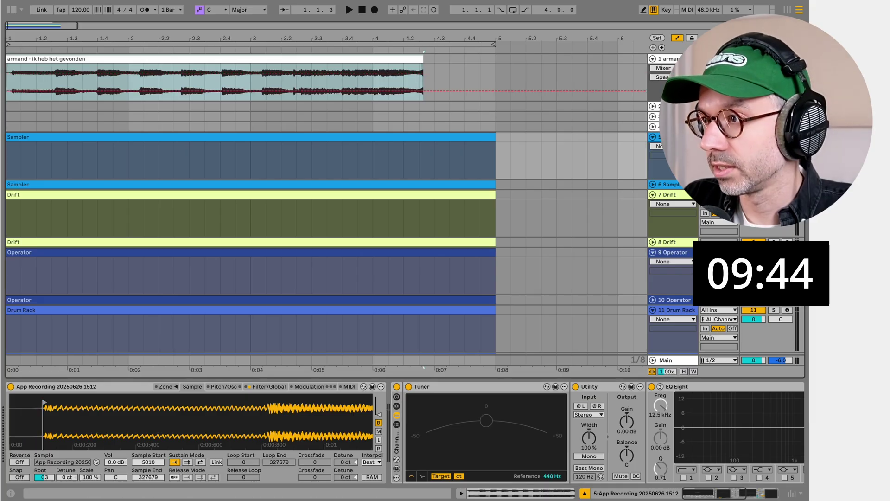
pyautogui.moveTo(324, 425); pyautogui.dragTo(63, 428)
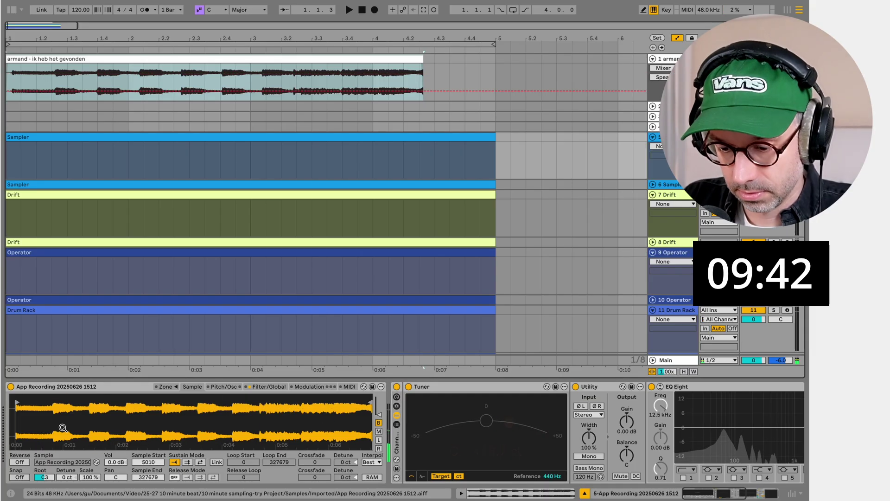
pyautogui.moveTo(371, 402)
pyautogui.mouseDown()
pyautogui.moveTo(45, 407)
pyautogui.moveTo(66, 410)
pyautogui.mouseUp()
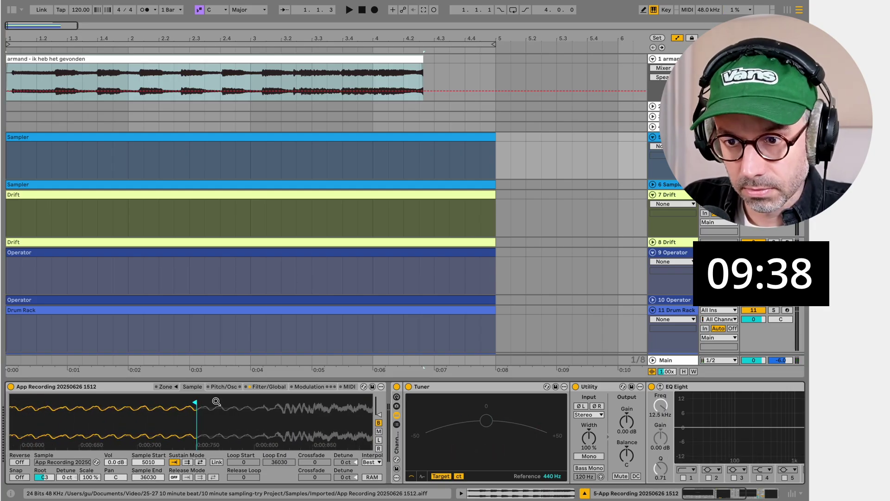
pyautogui.moveTo(197, 401)
pyautogui.mouseDown()
pyautogui.moveTo(279, 402)
pyautogui.moveTo(236, 389)
pyautogui.moveTo(236, 367)
pyautogui.mouseUp()
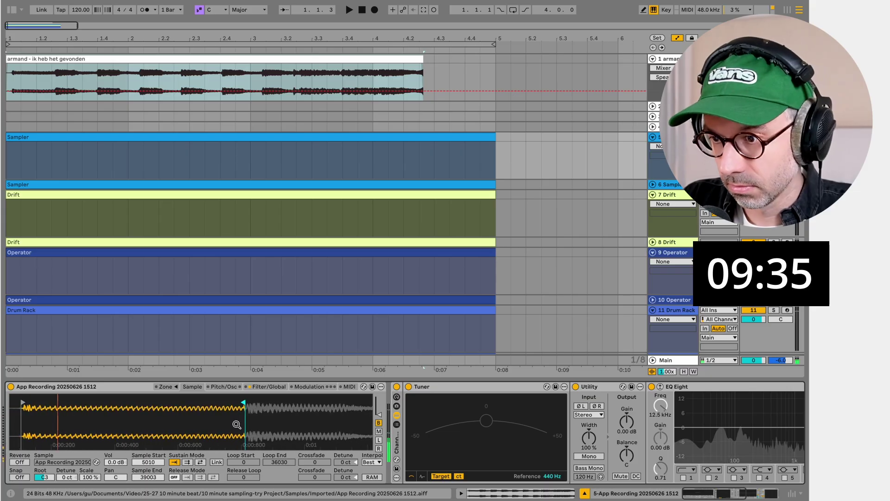
# Switch the Sampler track's Utility to Mono and tune the sample to root key B2 with a detune of -7 ct.
pyautogui.click(590, 457)
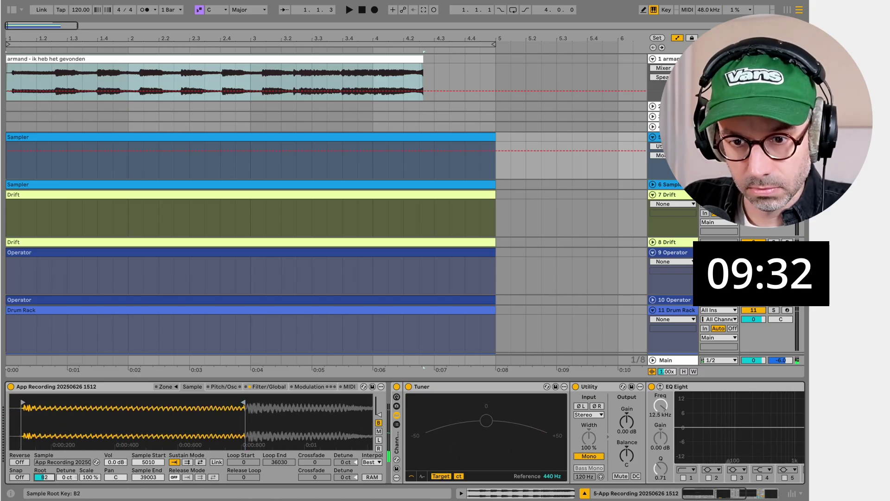
pyautogui.moveTo(65, 475); pyautogui.dragTo(66, 481)
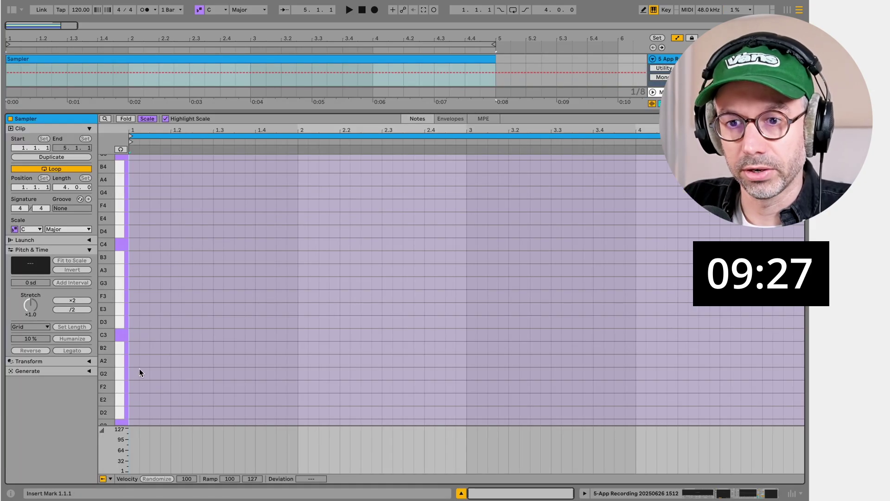
# Write the quarter notes C3, B2, C3, D3 in bar 1 of the Sampler clip and duplicate them into bar 2.
pyautogui.scroll(-2, 143, 367)
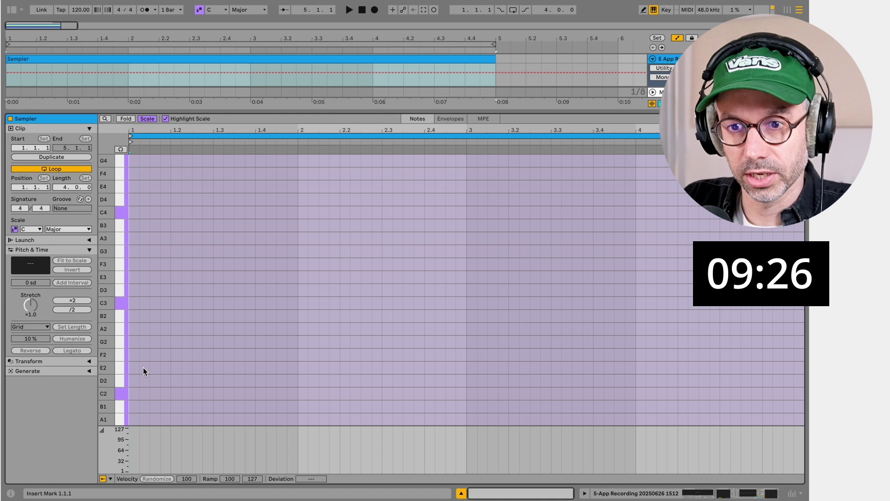
pyautogui.doubleClick(136, 302)
pyautogui.moveTo(138, 300); pyautogui.dragTo(168, 300)
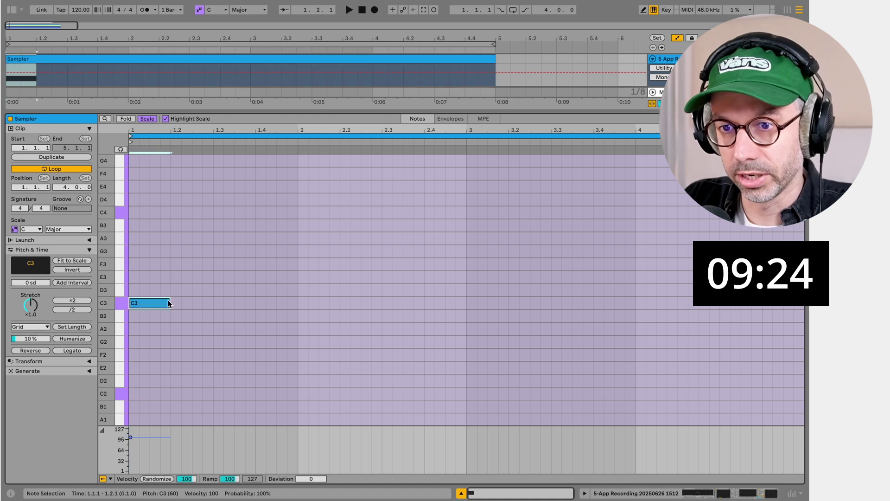
pyautogui.hotkey('ctrl', 'd')
pyautogui.press('Down')
pyautogui.hotkey('ctrl', 'd')
pyautogui.press('Up')
pyautogui.hotkey('ctrl', 'd')
pyautogui.press('Up')
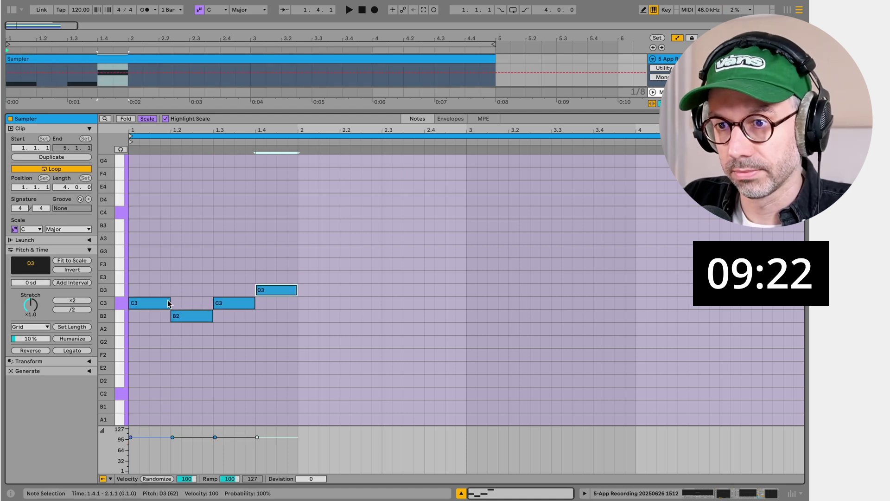
pyautogui.hotkey('ctrl', 'a')
pyautogui.hotkey('ctrl', 'd')
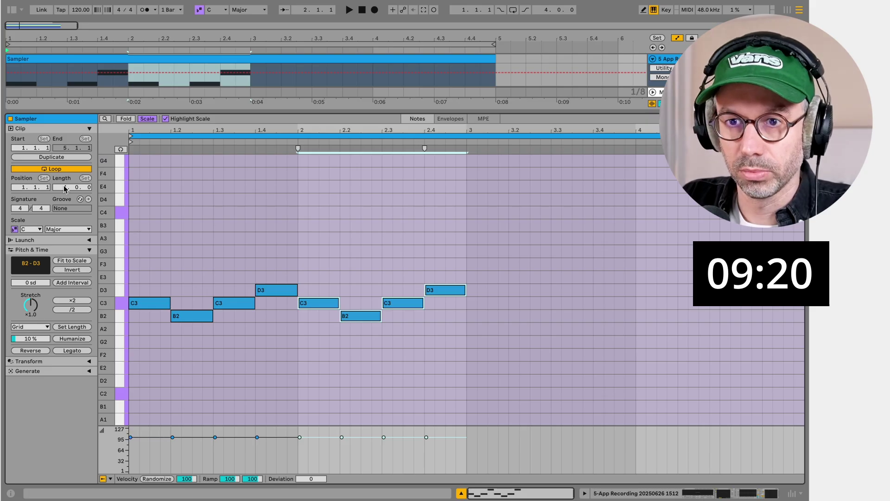
# Set the Sampler clip's loop length to 2 bars and play the arrangement with looping enabled.
pyautogui.moveTo(64, 188); pyautogui.dragTo(64, 200)
pyautogui.click(276, 281)
pyautogui.press('space')
pyautogui.click(512, 10)
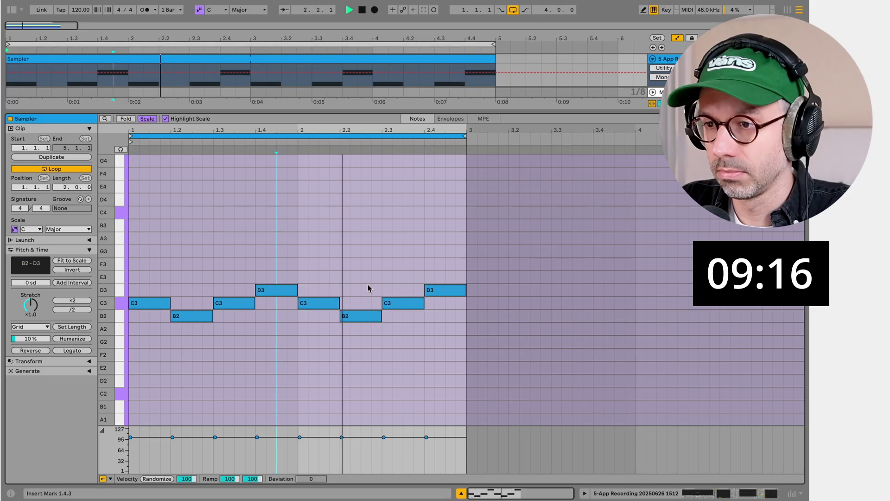
# Lower the last two notes of bar 2 to G2 and A2, return to the device view and stop playback.
pyautogui.moveTo(381, 319); pyautogui.dragTo(448, 328)
pyautogui.hotkey('shift', 'Tab')
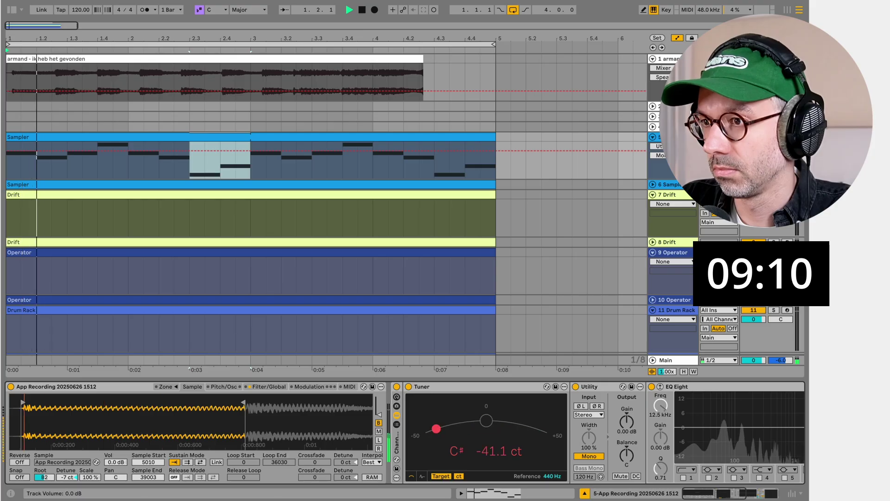
pyautogui.click(313, 138)
pyautogui.press('space')
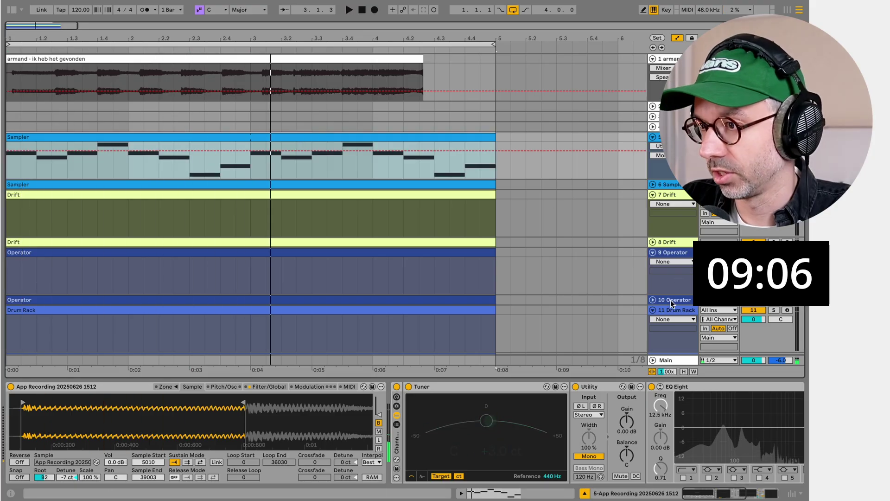
# Move the Drum Rack track directly below the first Sampler track and load the 707 Core Kit onto it.
pyautogui.moveTo(672, 310); pyautogui.dragTo(676, 179)
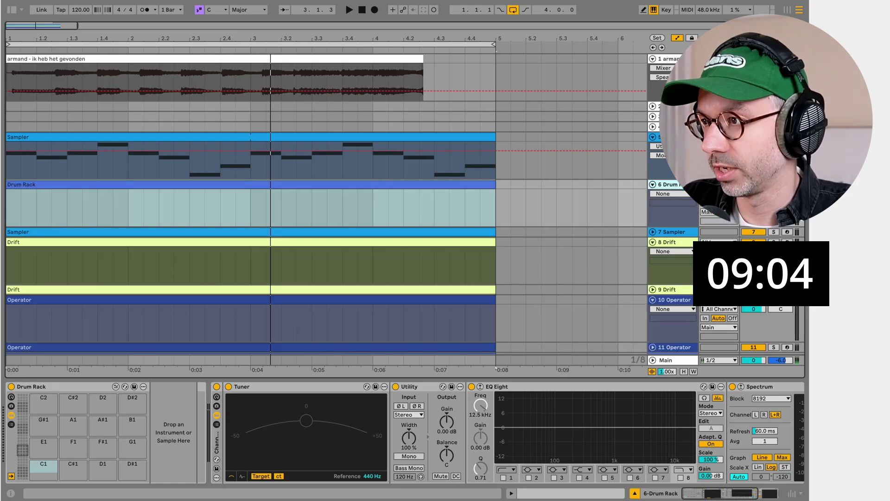
pyautogui.press('super+alt+b')
pyautogui.click(51, 133)
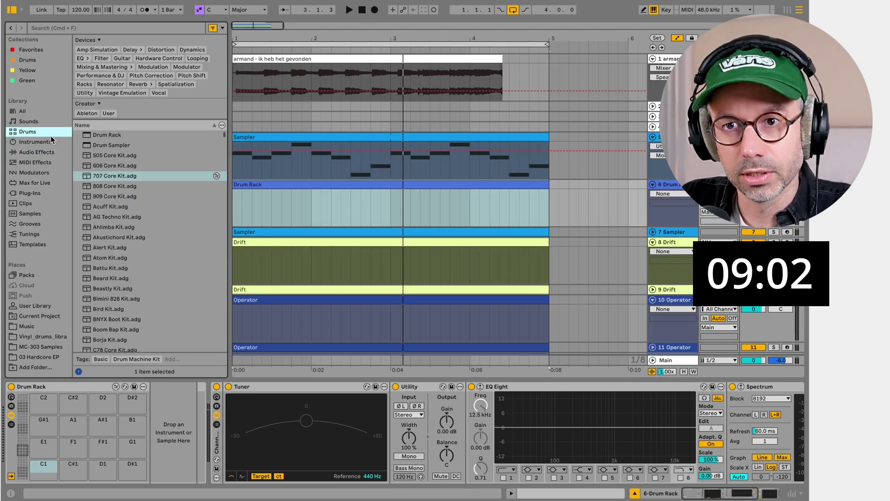
pyautogui.click(126, 242)
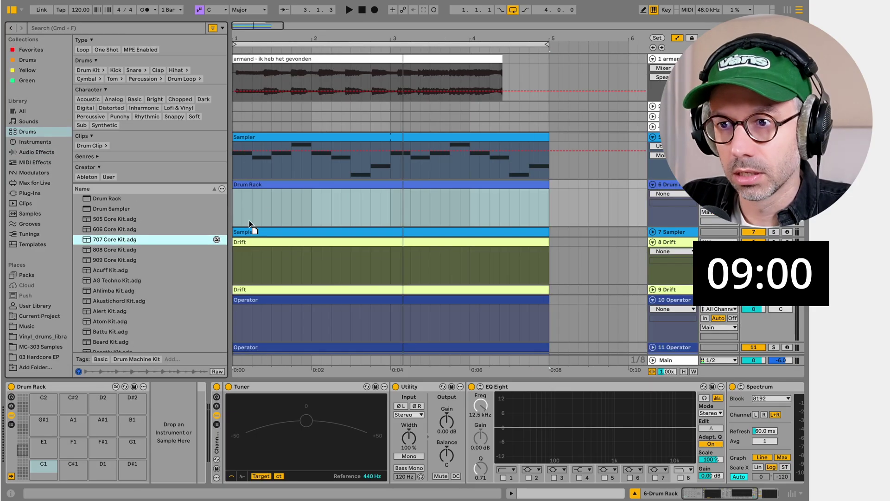
pyautogui.moveTo(249, 221); pyautogui.dragTo(271, 190)
# Place a Bassdrum note on beat 1 of the Drum Rack clip and set the clip's loop length to 1 bar.
pyautogui.doubleClick(264, 191)
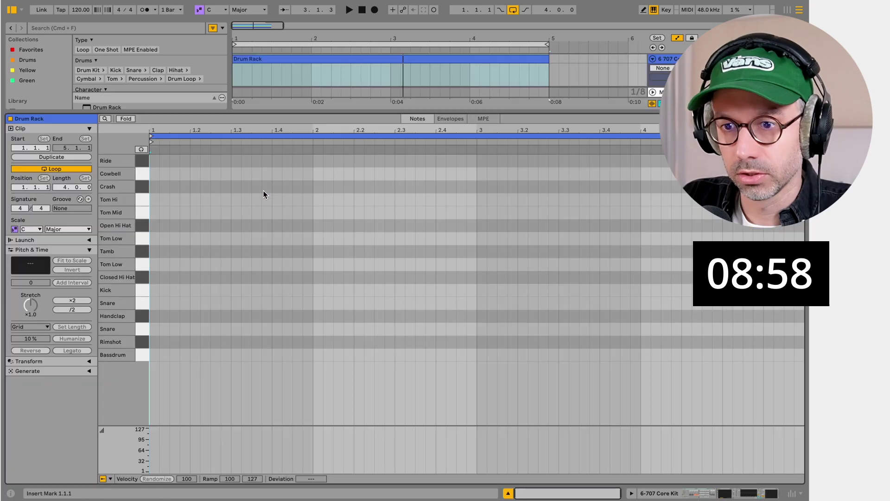
pyautogui.doubleClick(158, 356)
pyautogui.moveTo(64, 190); pyautogui.dragTo(64, 203)
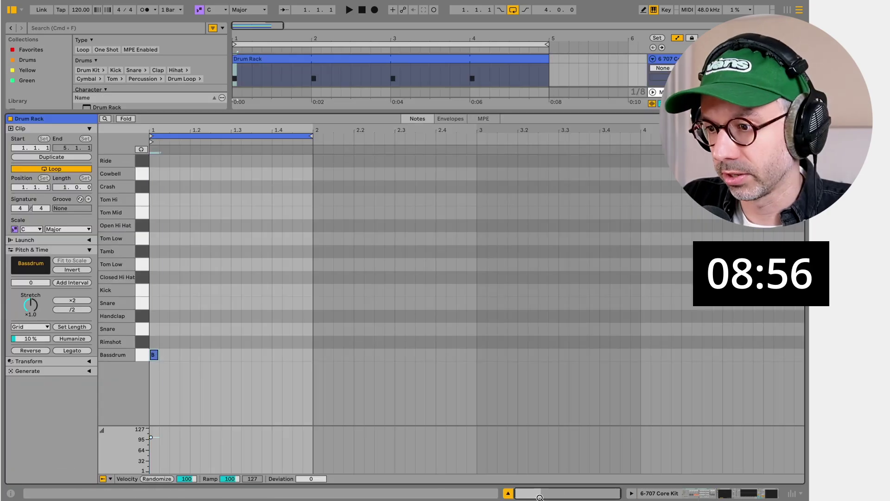
pyautogui.moveTo(529, 491); pyautogui.dragTo(529, 497)
# Add a Snare note on beat 2, duplicate the bassdrum and snare pair onto beats 3 and 4, and start playback.
pyautogui.doubleClick(329, 343)
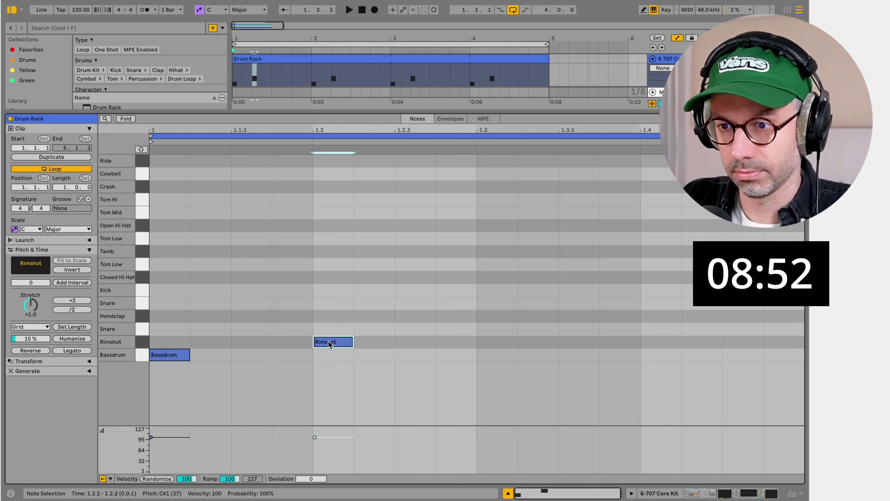
pyautogui.press('Up')
pyautogui.moveTo(471, 333); pyautogui.dragTo(161, 372)
pyautogui.press('super+d')
pyautogui.press('space')
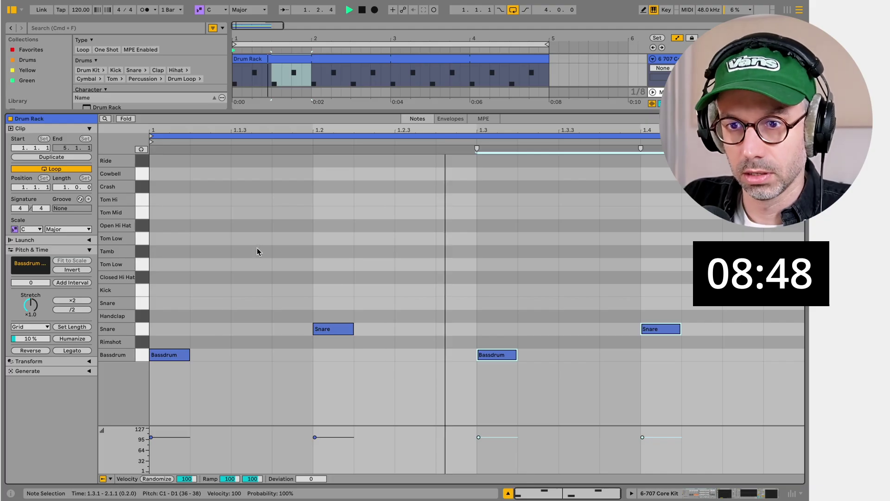
# Add an Open Hi Hat note at 1.1.3 and duplicate it onto the offbeats of the other three beats.
pyautogui.doubleClick(256, 251)
pyautogui.moveTo(255, 251); pyautogui.dragTo(256, 236)
pyautogui.press('Up')
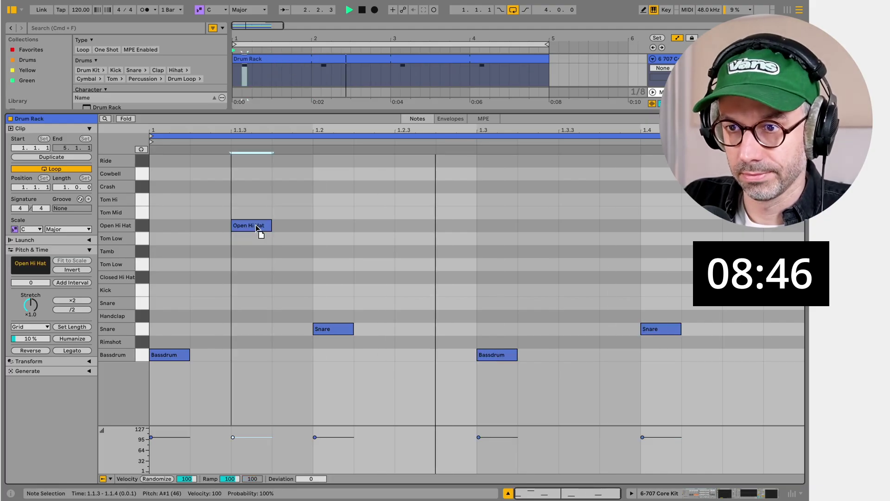
pyautogui.moveTo(305, 226); pyautogui.dragTo(155, 232)
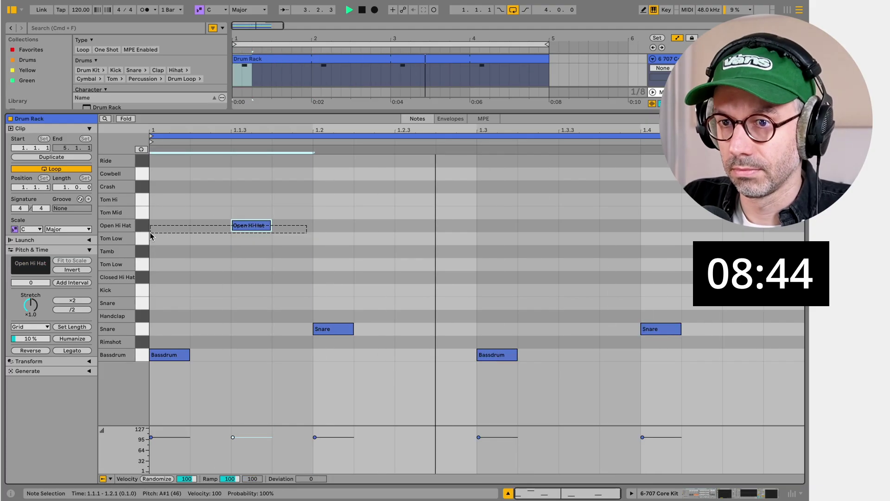
pyautogui.press('super+d')
pyautogui.press('super+d')
pyautogui.press('super+d')
# Set the velocity of all Open Hi Hat notes to 63 and copy them to Closed Hi Hat on the four beats.
pyautogui.moveTo(760, 214); pyautogui.dragTo(251, 241)
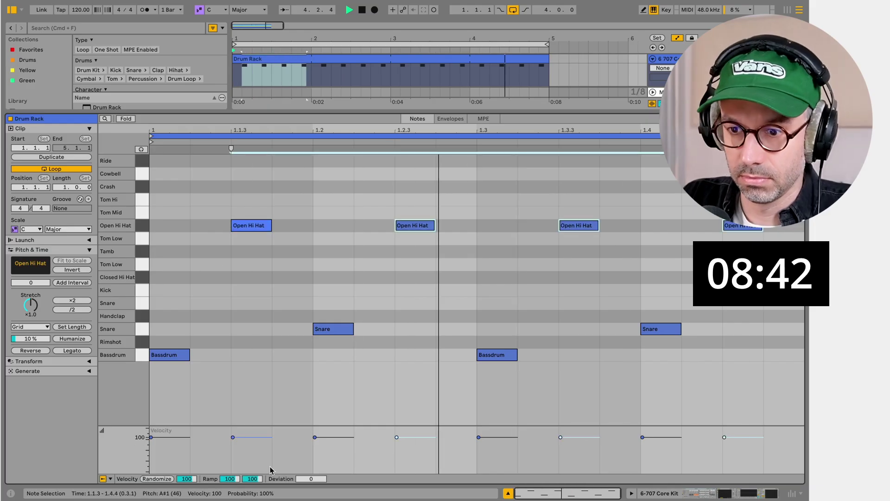
pyautogui.moveTo(233, 437); pyautogui.dragTo(233, 450)
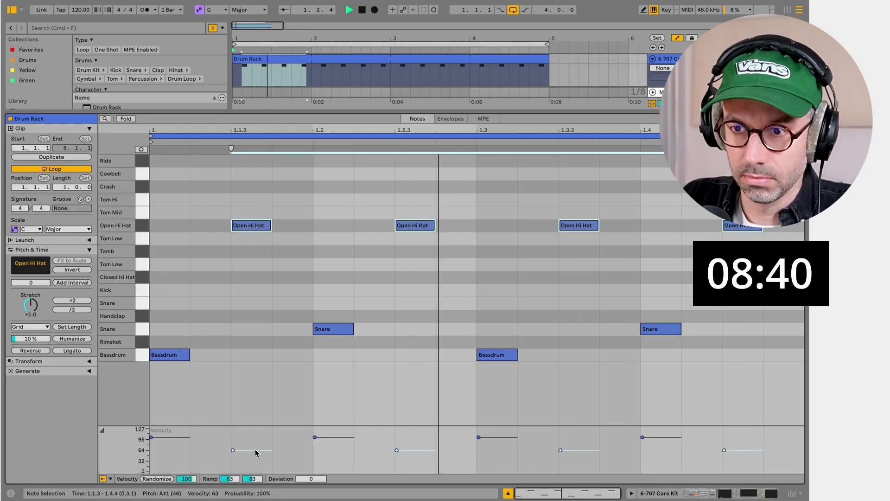
pyautogui.moveTo(260, 226); pyautogui.dragTo(178, 277)
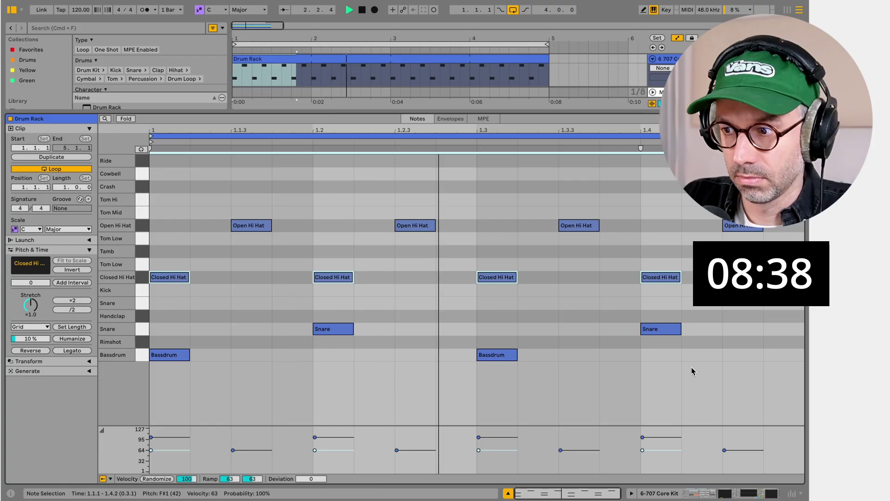
# Add Rimshot notes on the last two sixteenths of the bar and lower the first one's velocity to 58.
pyautogui.doubleClick(742, 355)
pyautogui.moveTo(744, 357); pyautogui.dragTo(745, 345)
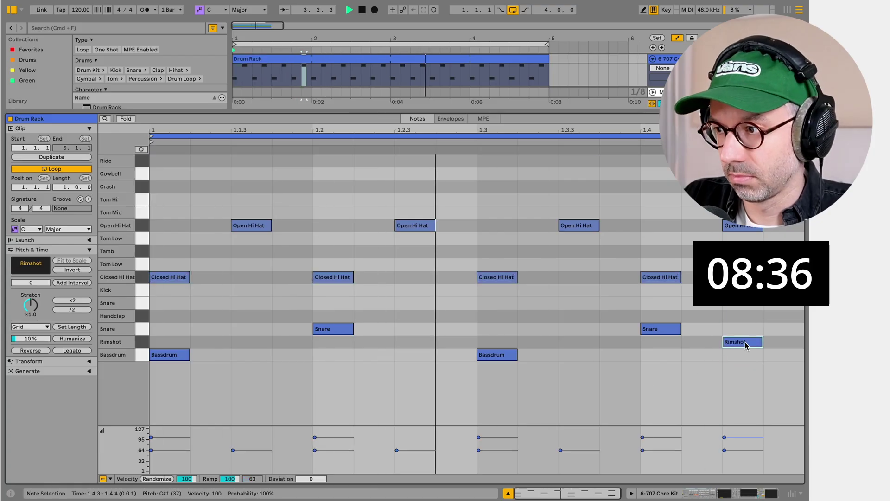
pyautogui.press('super+d')
pyautogui.moveTo(746, 437); pyautogui.dragTo(746, 451)
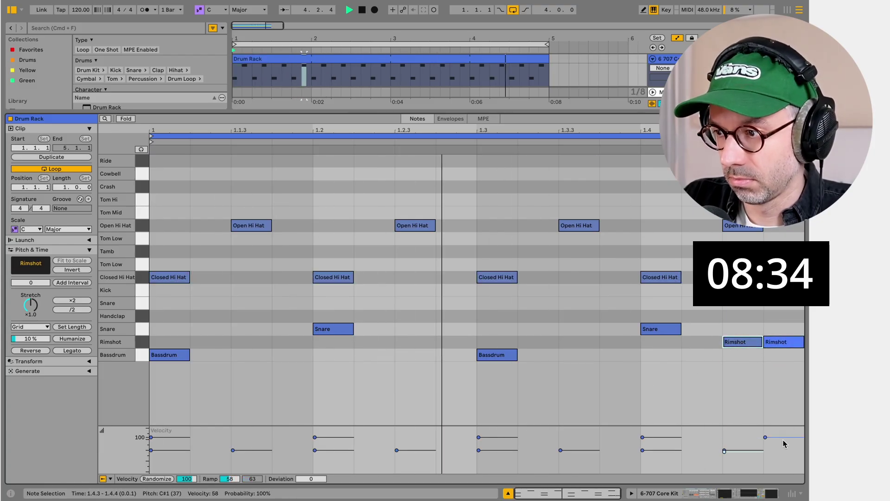
# Hide the browser, stop playback and move the first Drift track directly below the 707 Core Kit track.
pyautogui.hotkey('shift', 'Tab')
pyautogui.click(387, 184)
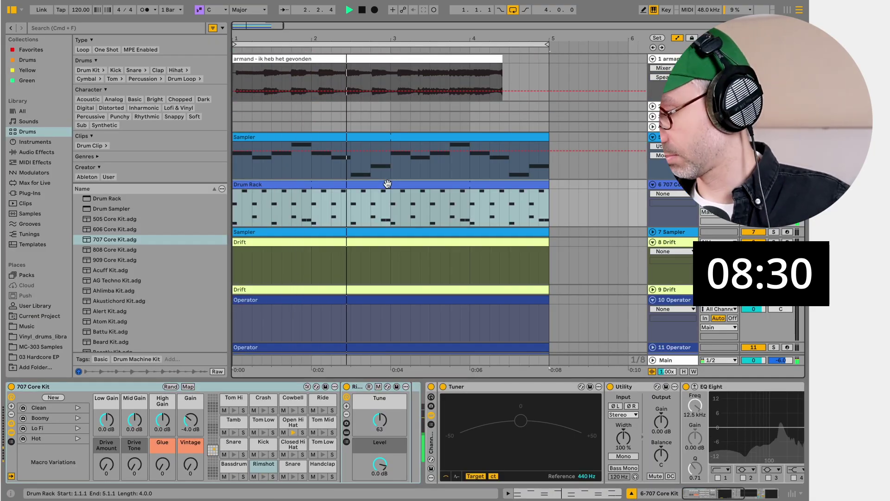
pyautogui.press('super+alt+b')
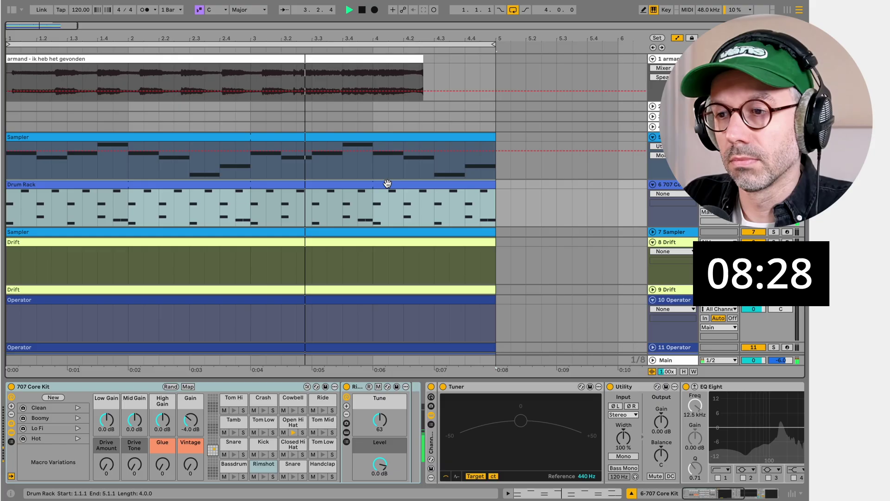
pyautogui.scroll(-3, 388, 183)
pyautogui.scroll(3, 387, 183)
pyautogui.press('space')
pyautogui.click(670, 240)
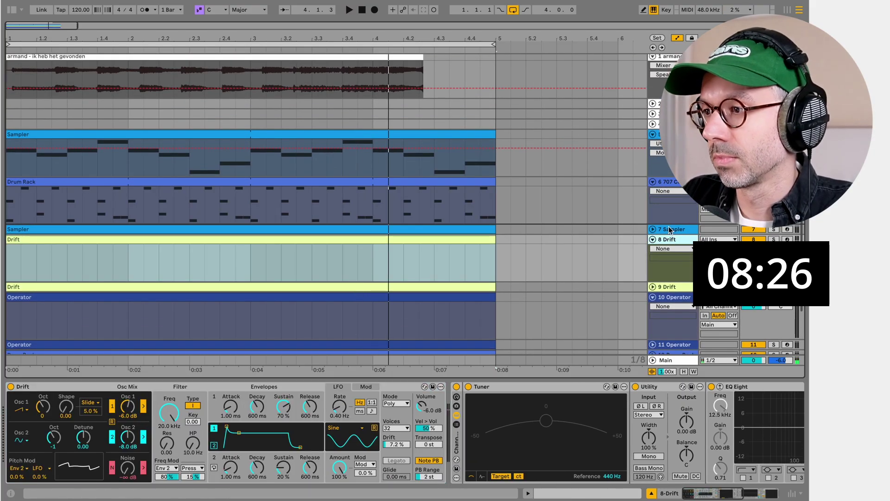
pyautogui.moveTo(669, 229); pyautogui.dragTo(673, 228)
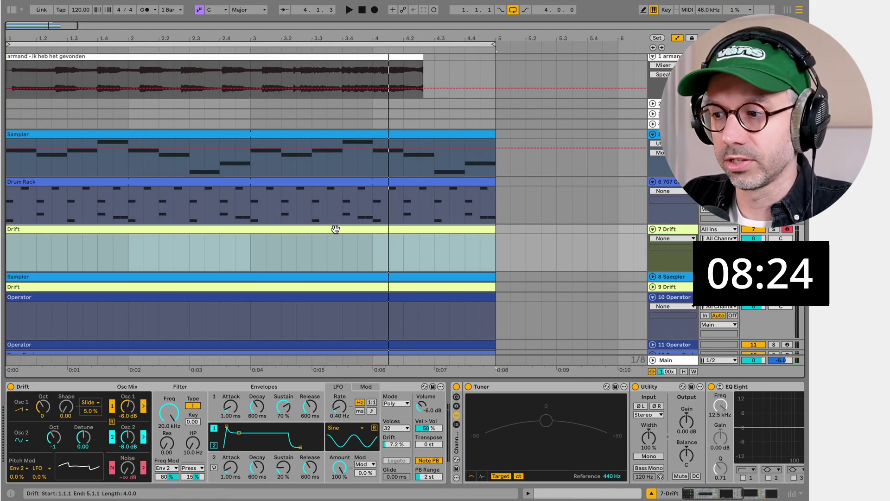
# Enable band 1 of the Drift track's EQ Eight as a low cut at 188 Hz.
pyautogui.click(743, 477)
pyautogui.moveTo(720, 406); pyautogui.dragTo(720, 400)
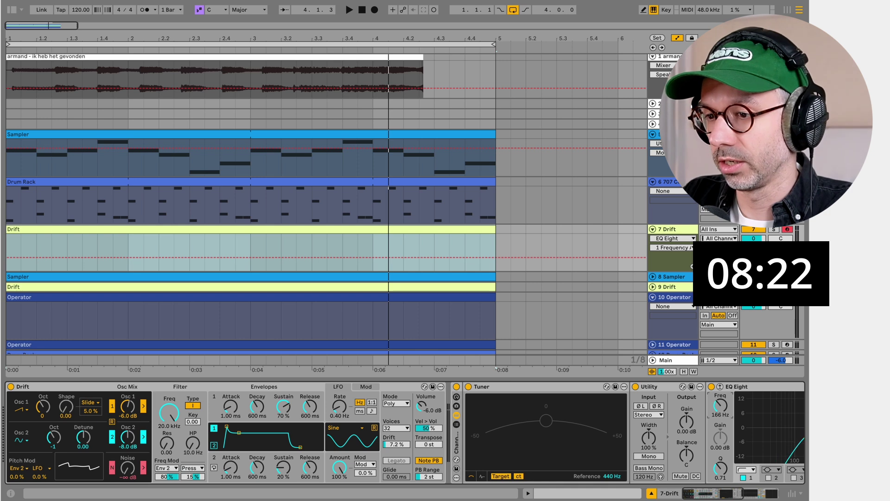
# In Drift, set the noise level to -6.0 dB, envelope 1 sustain to 0 % and its attack to about 193 ms.
pyautogui.moveTo(134, 469)
pyautogui.mouseDown()
pyautogui.moveTo(134, 459)
pyautogui.moveTo(131, 471)
pyautogui.mouseUp()
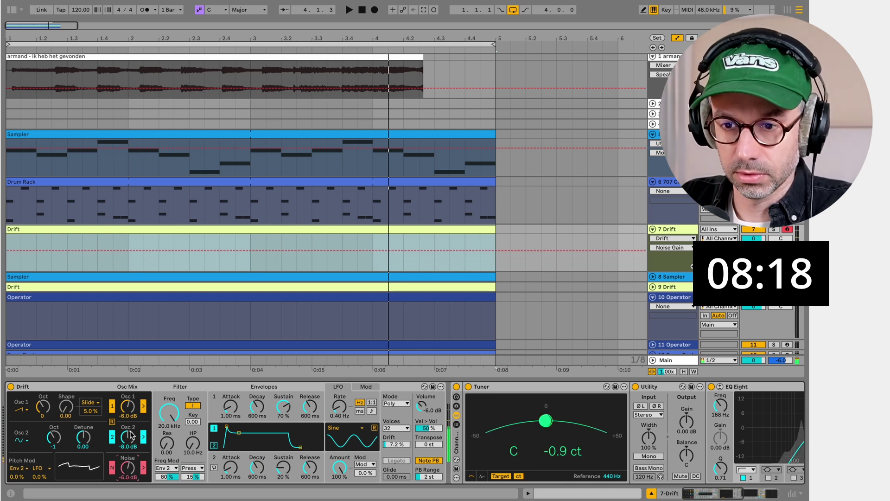
pyautogui.moveTo(283, 407); pyautogui.dragTo(283, 435)
pyautogui.moveTo(257, 406); pyautogui.dragTo(230, 393)
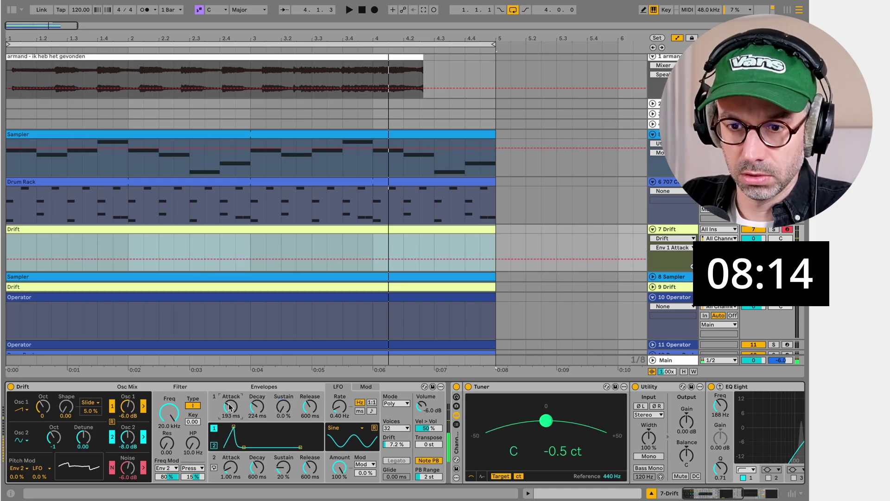
# Open the Drift clip, set its loop length to two bars and draw sixteenth notes D3 and F3 on beat 1.2.
pyautogui.doubleClick(133, 233)
pyautogui.doubleClick(177, 322)
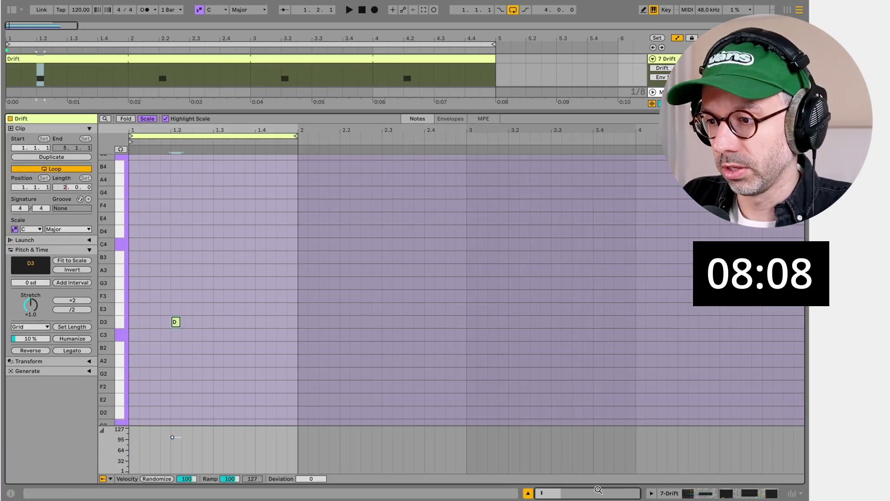
pyautogui.press('Return')
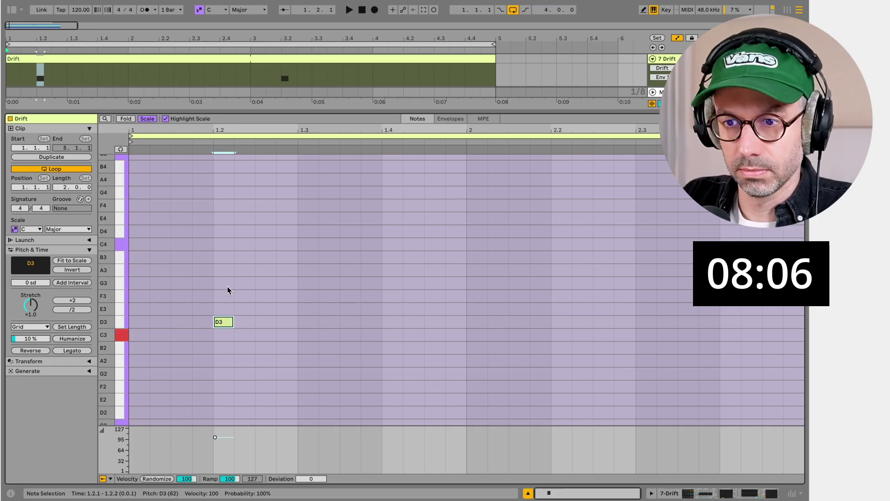
pyautogui.doubleClick(228, 297)
# Repeat the Drift chord on beats 1.4, 2.2 and 2.4, lower the second bar's chords to C3 and E3, and play it back.
pyautogui.moveTo(298, 295); pyautogui.dragTo(153, 337)
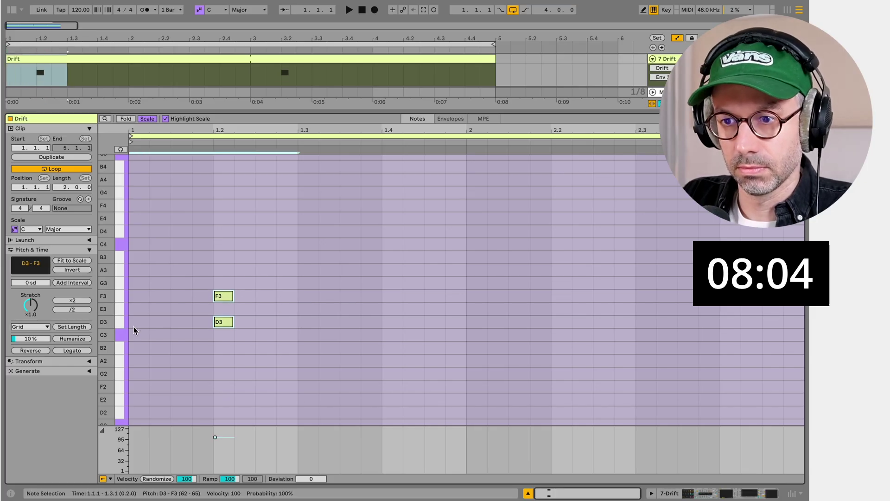
pyautogui.hotkey('ctrl', 'd')
pyautogui.hotkey('ctrl', 'd')
pyautogui.hotkey('ctrl', 'd')
pyautogui.moveTo(488, 338); pyautogui.dragTo(802, 190)
pyautogui.press('Down')
pyautogui.press('space')
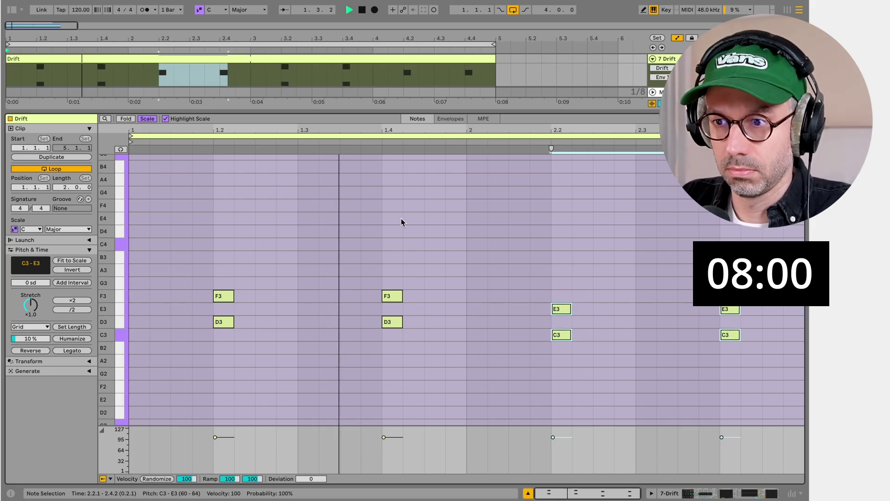
# Set Drift's envelope 1 attack to about 114 ms and decay to about 90.8 ms, and the EQ Eight low cut to 288 Hz.
pyautogui.press('space')
pyautogui.hotkey('shift', 'Tab')
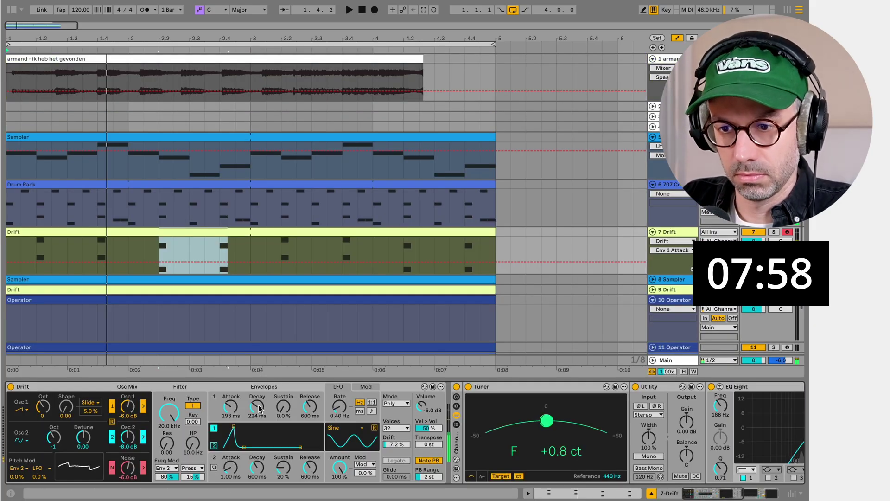
pyautogui.moveTo(257, 407); pyautogui.dragTo(230, 414)
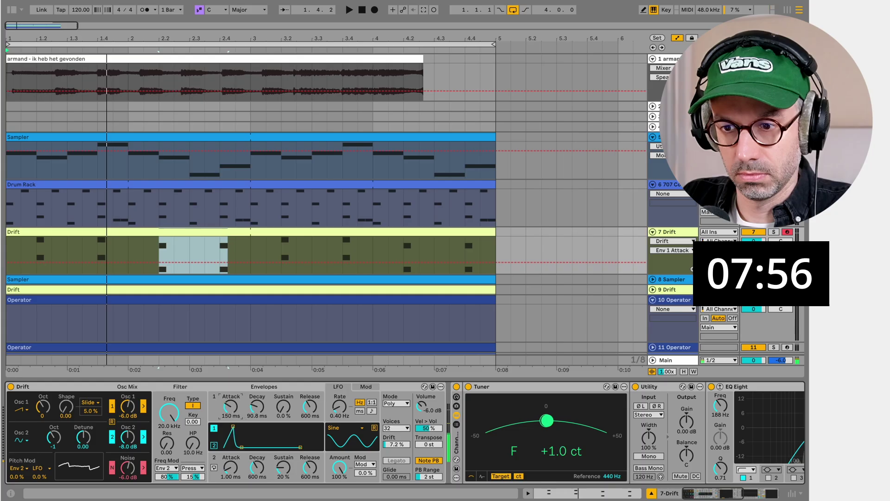
pyautogui.moveTo(720, 411); pyautogui.dragTo(720, 401)
pyautogui.click(87, 50)
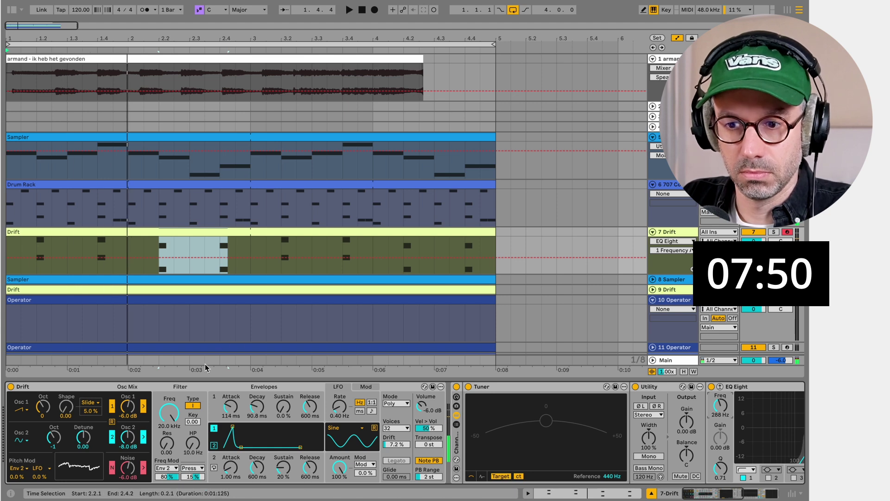
# During playback, set Drift's envelope 1 decay to about 438 ms and release to 1.05 s, and the track volume to -7.6 dB.
pyautogui.press('space')
pyautogui.moveTo(262, 413); pyautogui.dragTo(309, 399)
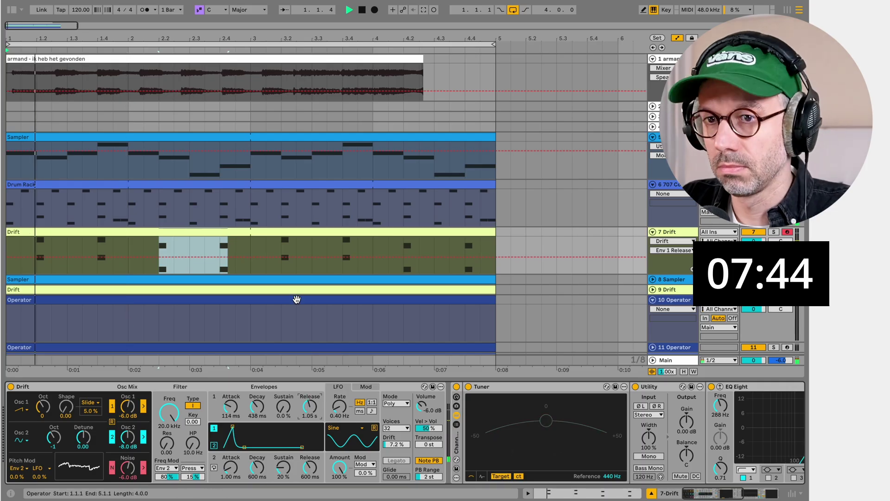
pyautogui.press('space')
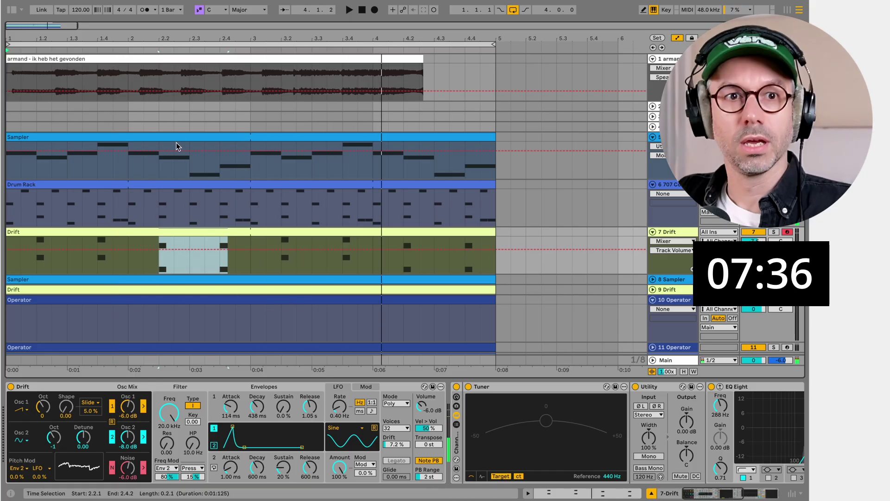
# Add arrangement locators at the start and end of the Sampler clip, on bars 1 and 5.
pyautogui.scroll(-2, 176, 147)
pyautogui.scroll(1, 176, 147)
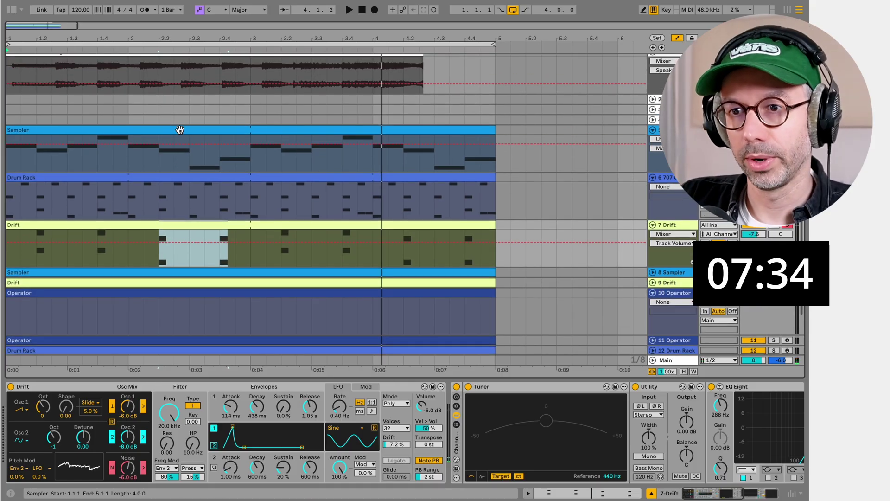
pyautogui.click(180, 130)
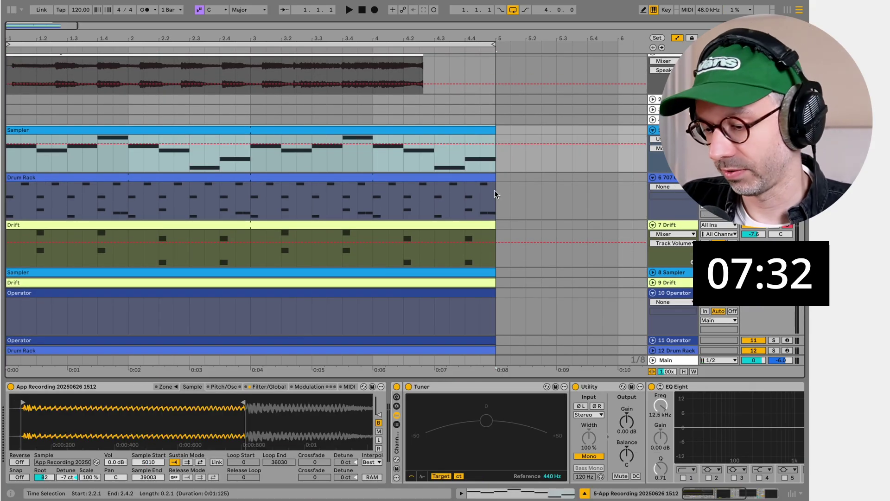
pyautogui.press('-')
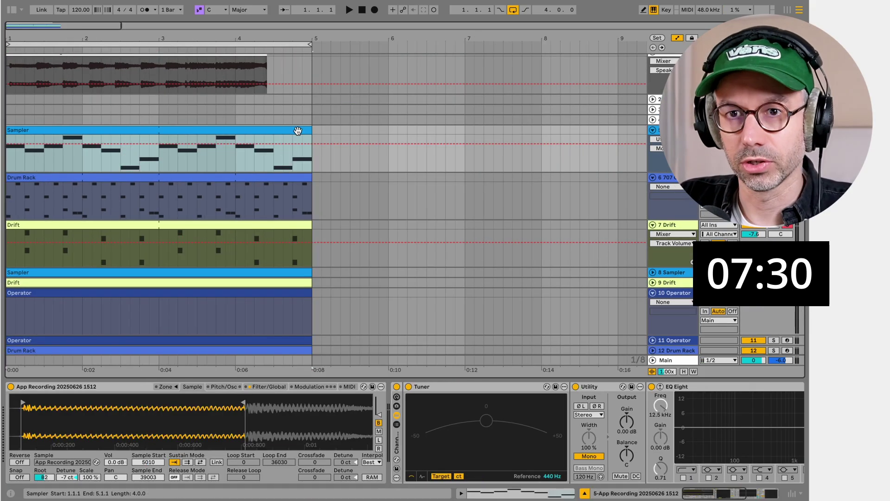
pyautogui.press('Tab')
pyautogui.press('Tab')
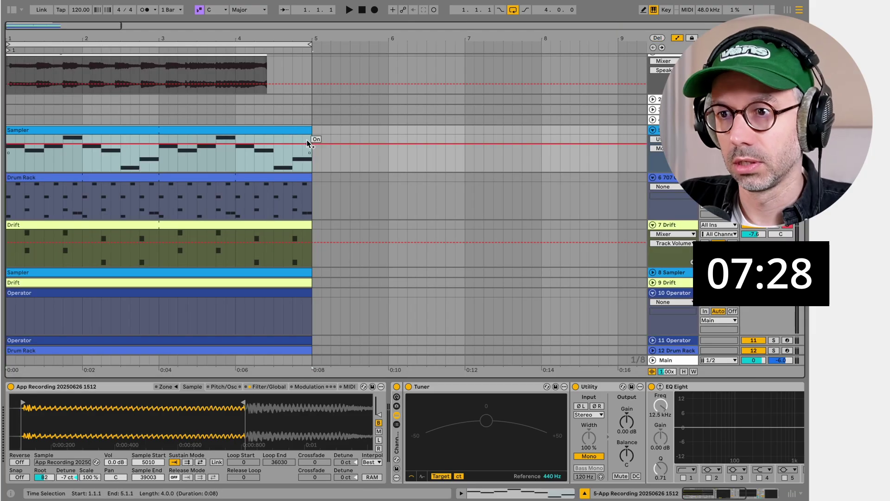
pyautogui.click(314, 136)
# Extend the Sampler clip to bar 7 and split it at bar 5.
pyautogui.moveTo(309, 132); pyautogui.dragTo(464, 129)
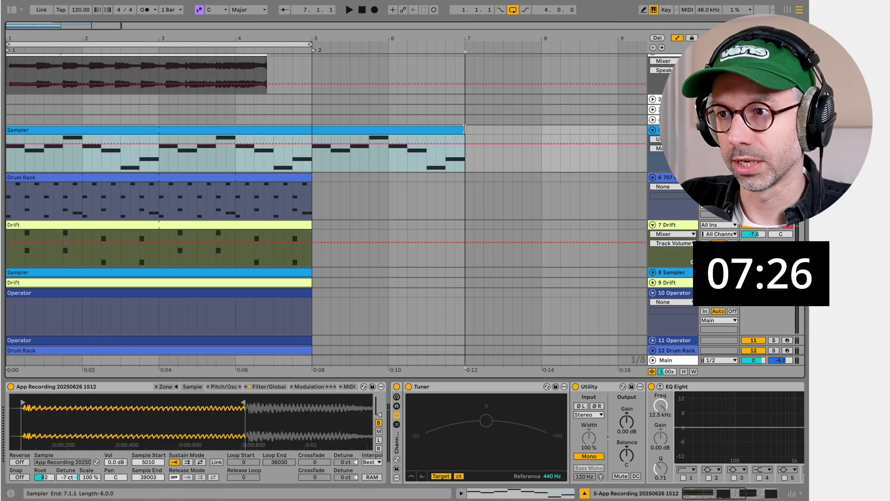
pyautogui.click(312, 156)
pyautogui.press('super+e')
pyautogui.click(326, 132)
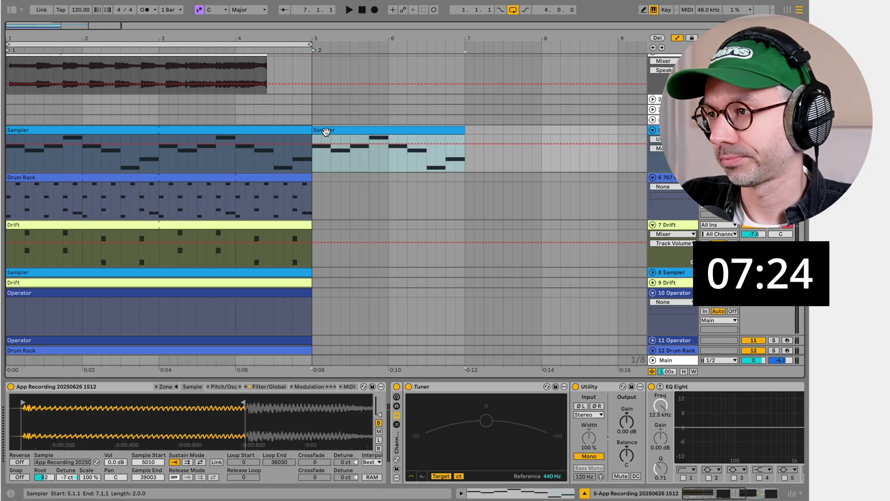
# Shorten all notes in the Sampler clip after bar 5 to sixteenths and transpose them up one octave.
pyautogui.scroll(1, 327, 132)
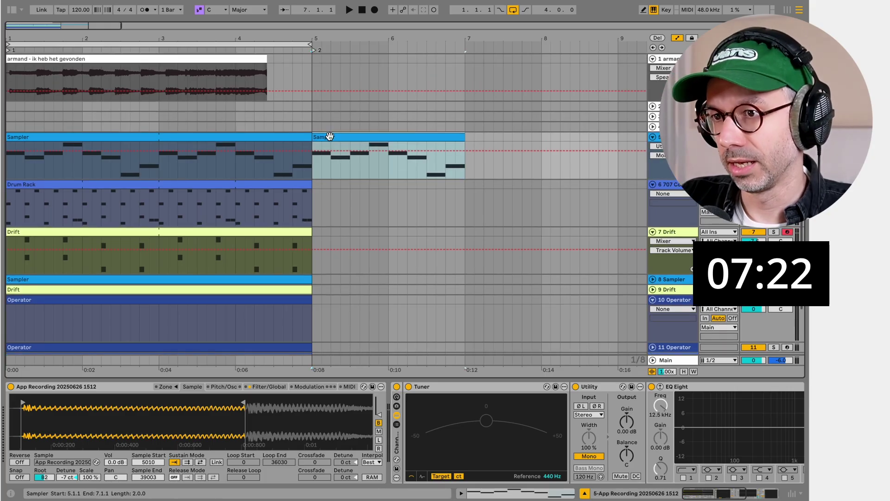
pyautogui.doubleClick(329, 136)
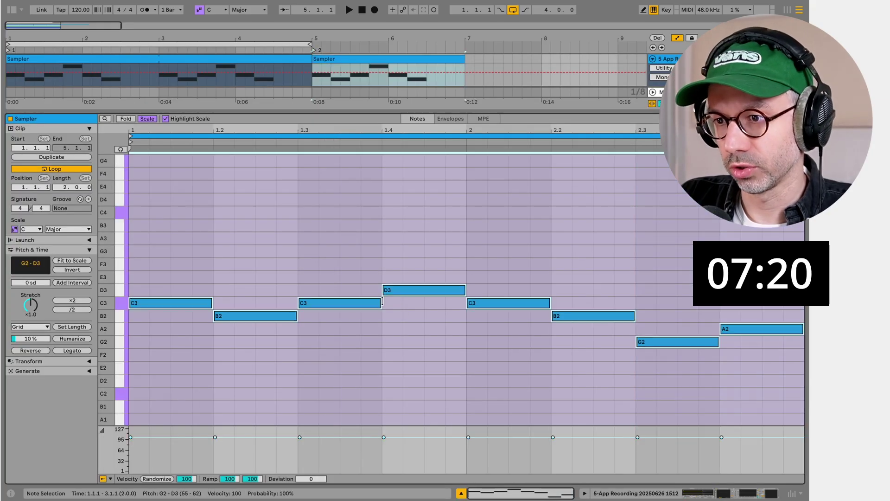
pyautogui.moveTo(319, 302); pyautogui.dragTo(319, 302)
pyautogui.hotkey('shift', 'Up')
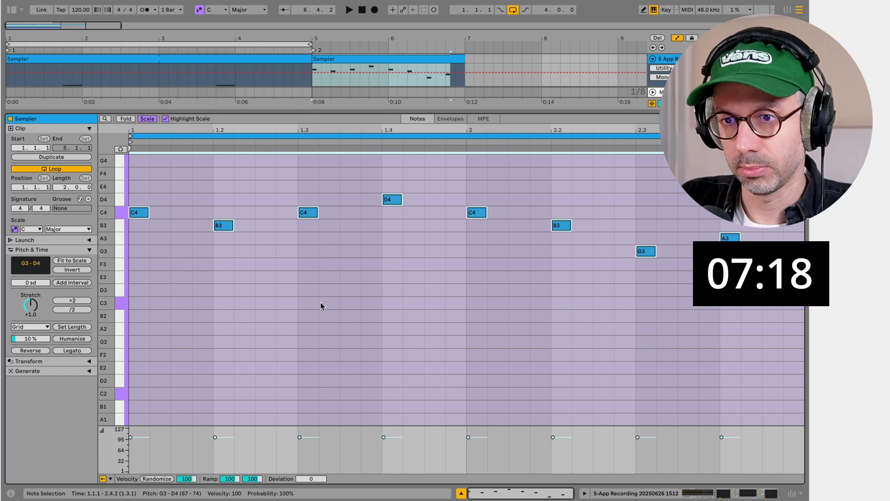
pyautogui.hotkey('shift', 'Tab')
# Recolour the Sampler clip after bar 5 lavender and play it.
pyautogui.rightClick(334, 136)
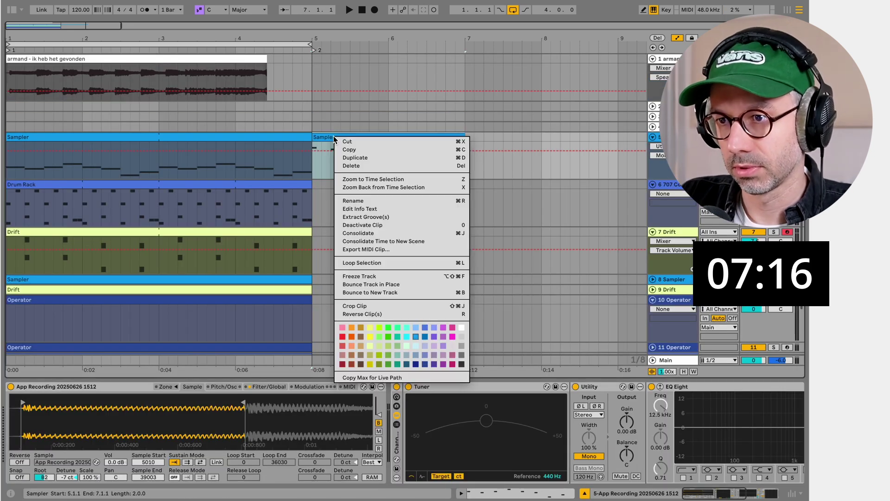
pyautogui.click(424, 340)
pyautogui.press('space')
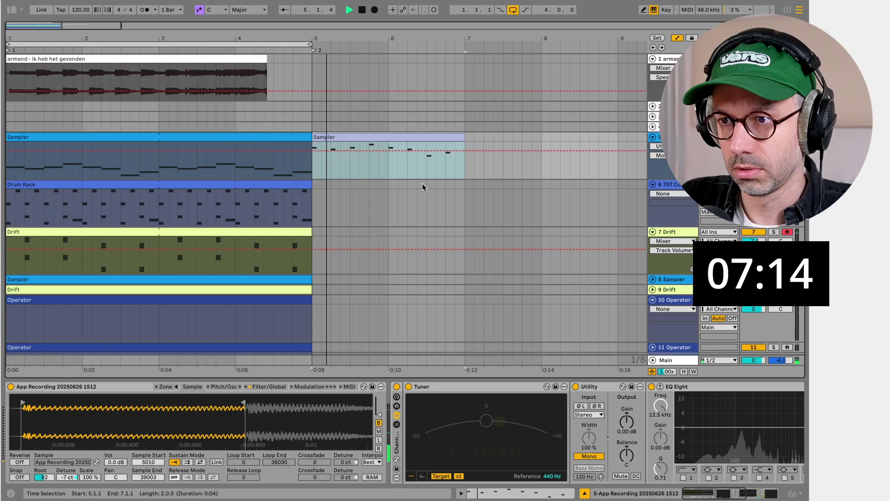
# Copy the four notes of the new Sampler clip's second bar three sixteenths later and replay the clip.
pyautogui.doubleClick(438, 138)
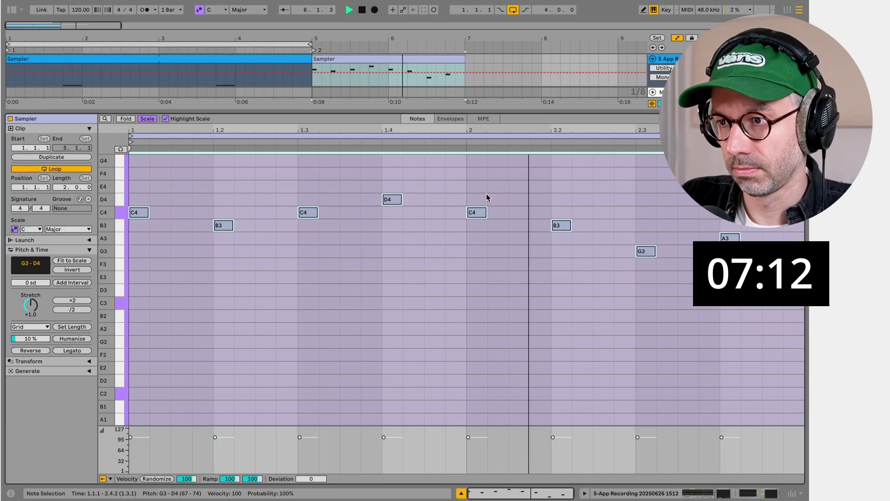
pyautogui.moveTo(475, 183); pyautogui.dragTo(778, 309)
pyautogui.moveTo(653, 250); pyautogui.dragTo(716, 250)
pyautogui.press('space')
pyautogui.press('space')
pyautogui.hotkey('shift', 'Tab')
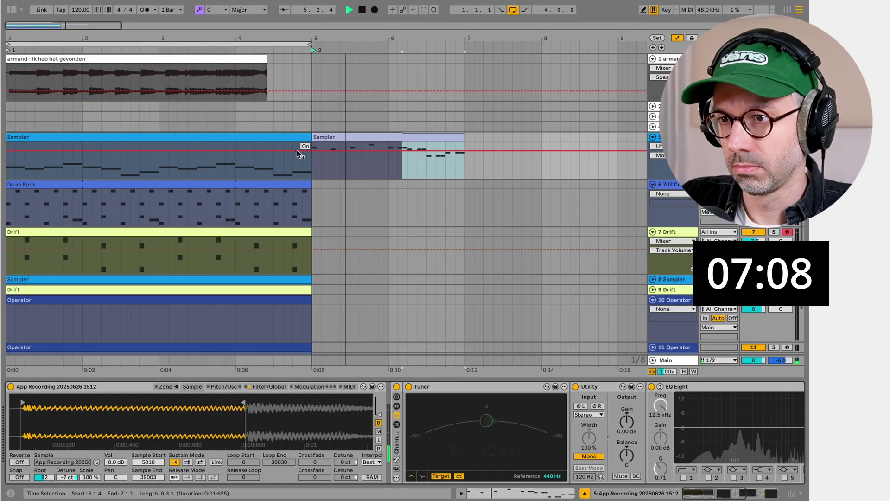
# Set the arrangement loop to span both Sampler clips, from bar 1 to bar 7.
pyautogui.click(298, 138)
pyautogui.keyDown('shift'); pyautogui.click(324, 138); pyautogui.keyUp('shift')
pyautogui.press('super+l')
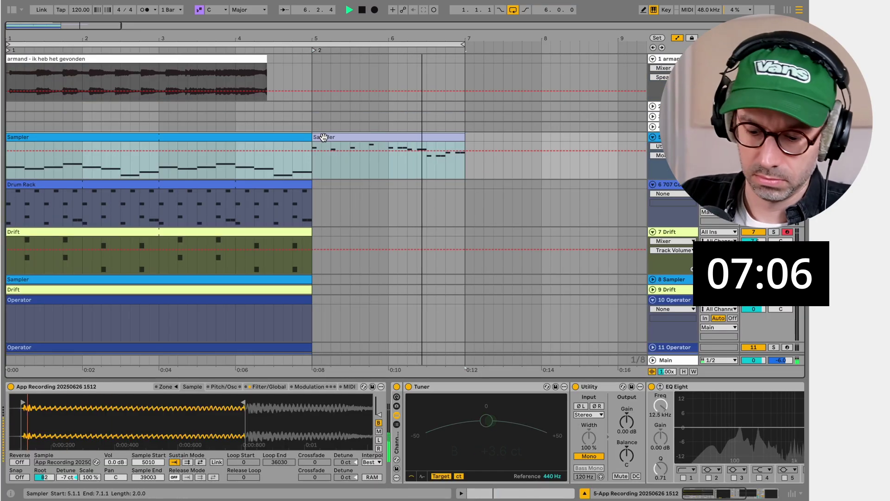
# Show the browser, extend the Drum Rack clip to bar 7 and split it at bar 5.
pyautogui.press('super+alt+b')
pyautogui.moveTo(429, 186); pyautogui.dragTo(531, 189)
pyautogui.click(431, 197)
pyautogui.press('super+e')
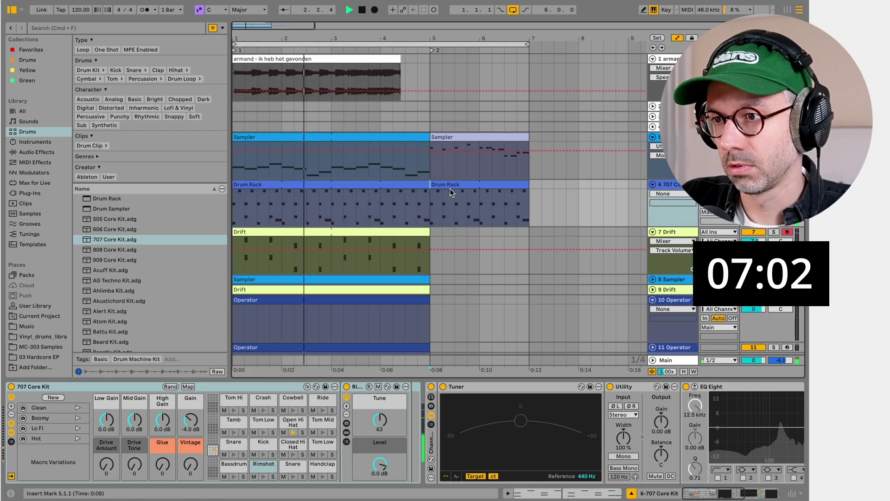
# Recolour the Drum Rack clip after bar 5 light purple.
pyautogui.click(452, 192)
pyautogui.rightClick(452, 191)
pyautogui.click(552, 398)
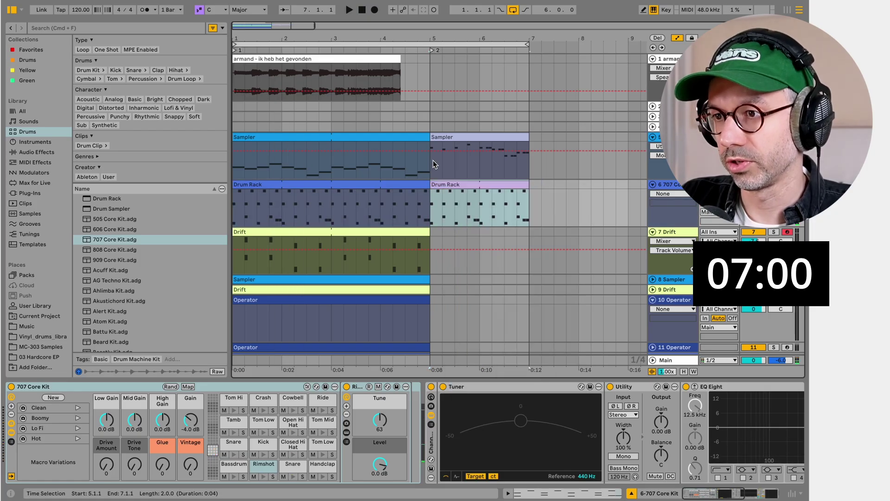
# In the Drum Rack clip after bar 5, deactivate the first three open hi-hats and both rimshots, and move the snares to the Bassdrum row.
pyautogui.doubleClick(450, 183)
pyautogui.moveTo(165, 293); pyautogui.dragTo(223, 224)
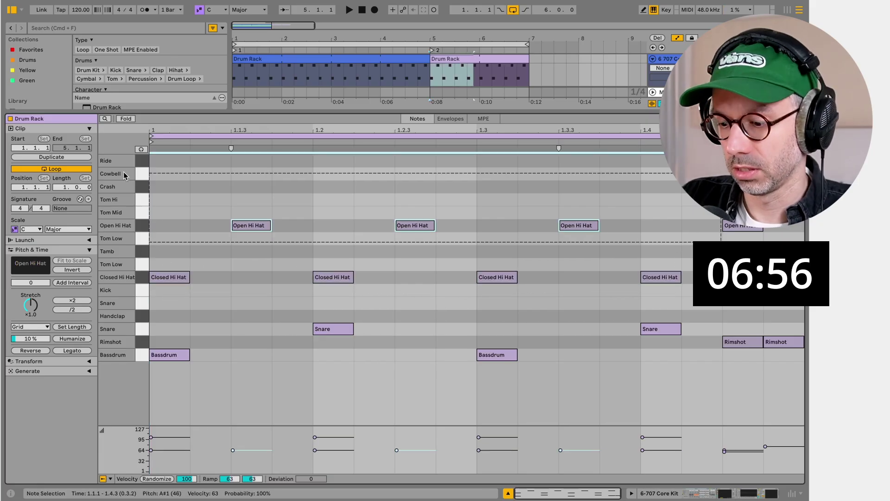
pyautogui.moveTo(316, 322); pyautogui.dragTo(661, 357)
pyautogui.moveTo(722, 357); pyautogui.dragTo(784, 336)
pyautogui.press('space')
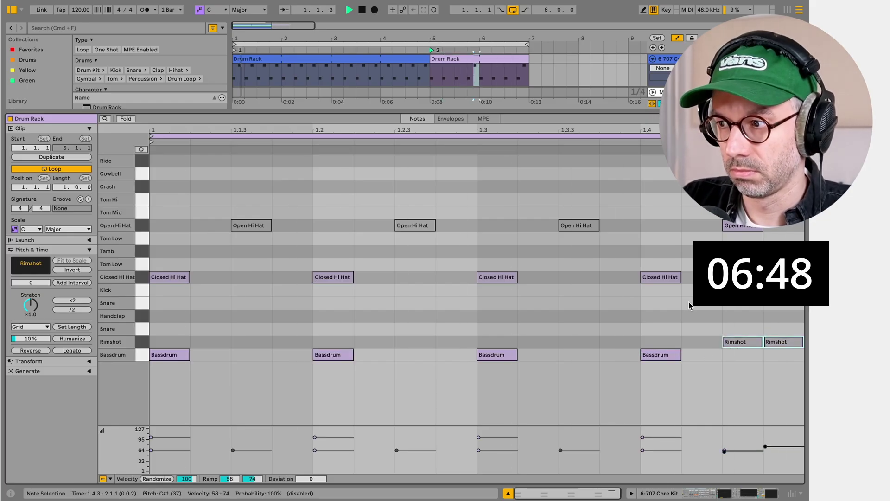
# Add Snare notes on 1.3.4, 1.4.2, 1.4.3 and 1.4.4 with velocities rising from 74 to 100.
pyautogui.doubleClick(623, 340)
pyautogui.moveTo(623, 339); pyautogui.dragTo(782, 327)
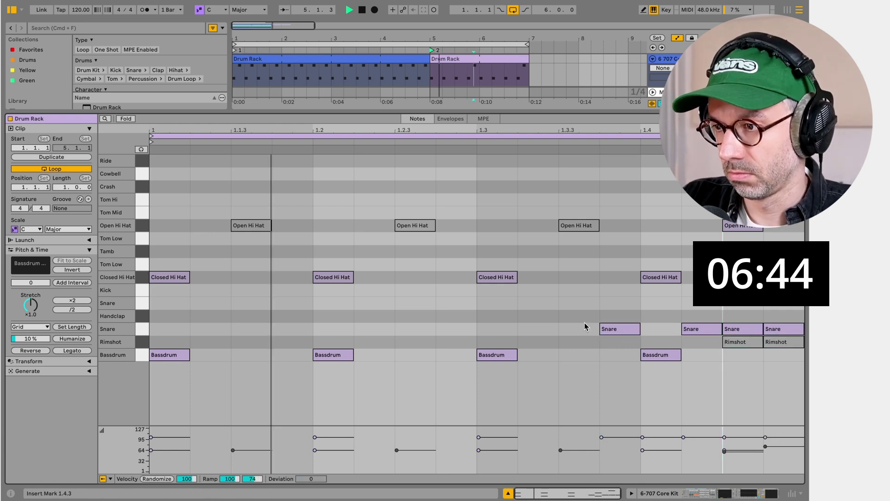
pyautogui.moveTo(570, 312); pyautogui.dragTo(789, 332)
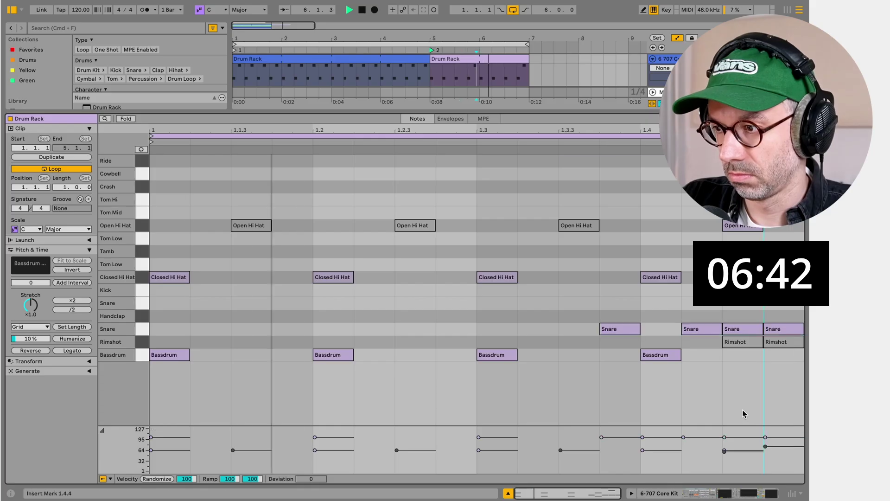
pyautogui.moveTo(737, 437); pyautogui.dragTo(710, 443)
pyautogui.moveTo(628, 437); pyautogui.dragTo(628, 442)
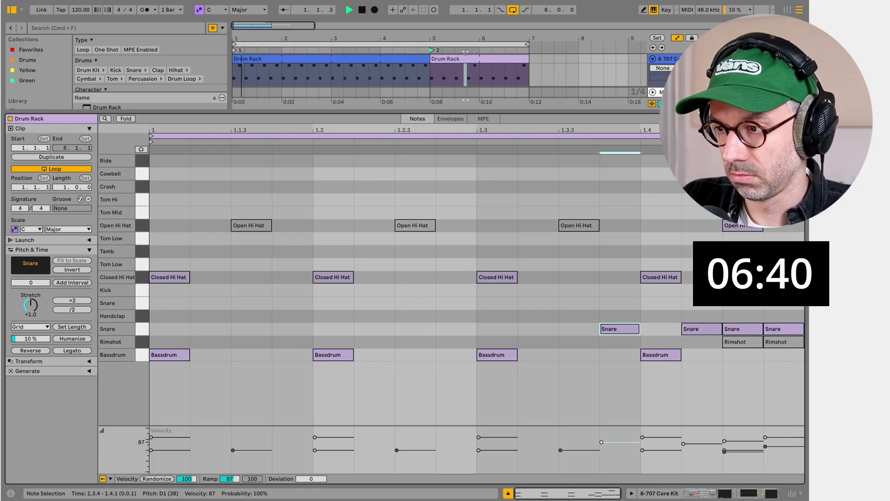
# Set the drum clip's loop length to two bars and duplicate the first bar's pattern into the second.
pyautogui.moveTo(63, 189); pyautogui.dragTo(64, 182)
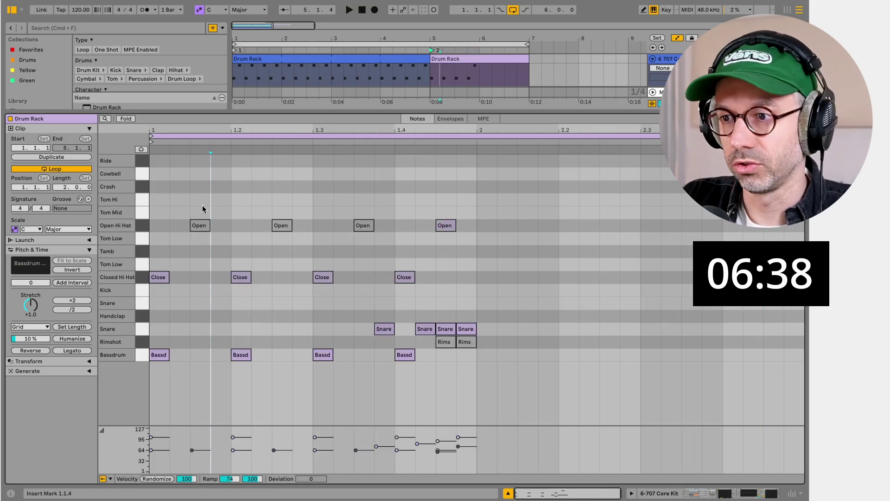
pyautogui.press('super+a')
pyautogui.press('super+d')
# Delete the snare fill from the drum clip's first bar and return to the arrangement with the browser and device view hidden.
pyautogui.moveTo(482, 325); pyautogui.dragTo(369, 327)
pyautogui.press('Delete')
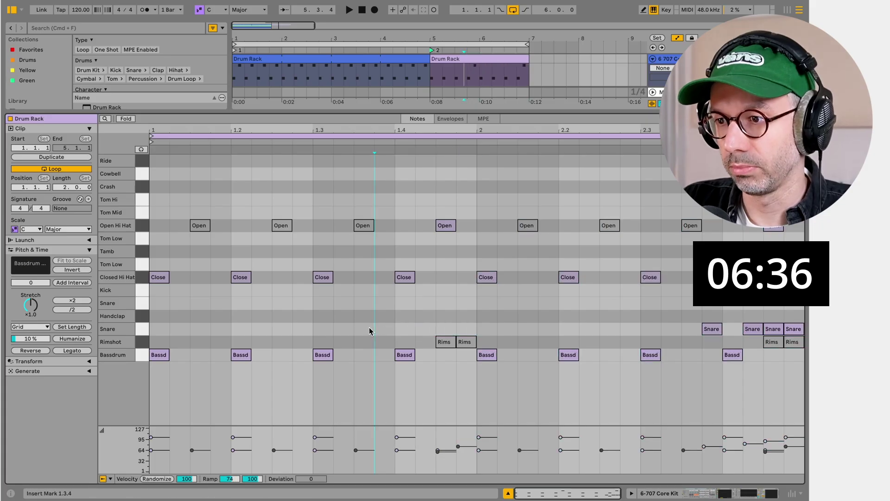
pyautogui.hotkey('shift', 'Tab')
pyautogui.press('super+alt+b')
pyautogui.press('super+alt+l')
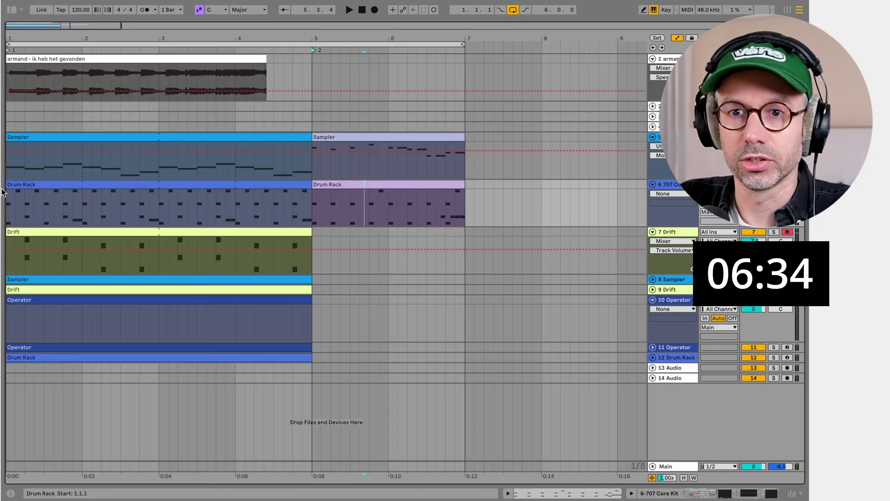
# Insert two bars of time at the start of the song and extend the Sampler clip back to bar 1.
pyautogui.click(15, 185)
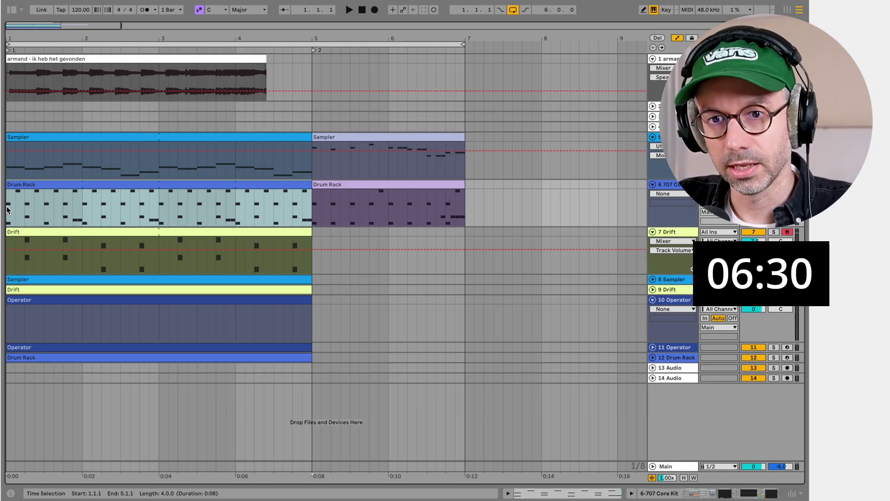
pyautogui.press('super+i')
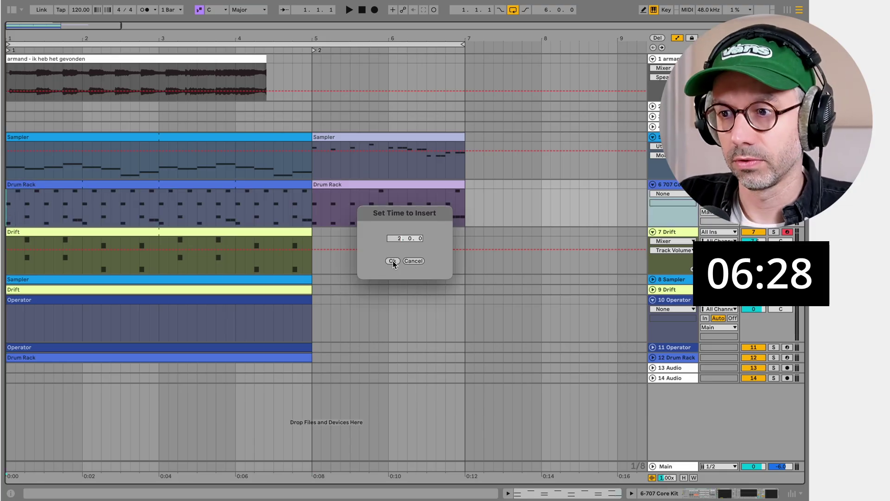
pyautogui.click(392, 261)
pyautogui.moveTo(160, 138); pyautogui.dragTo(6, 137)
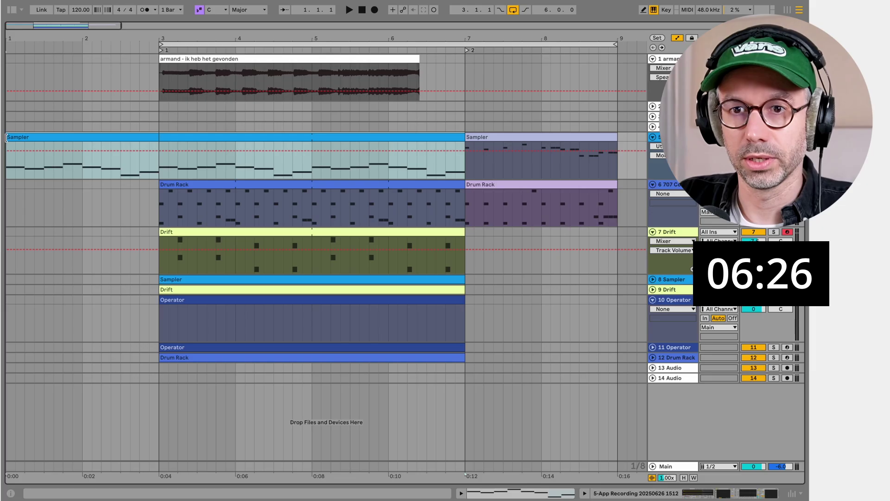
# Name a locator at bar 1 "intro" and split the Sampler clip at bar 3.
pyautogui.click(9, 59)
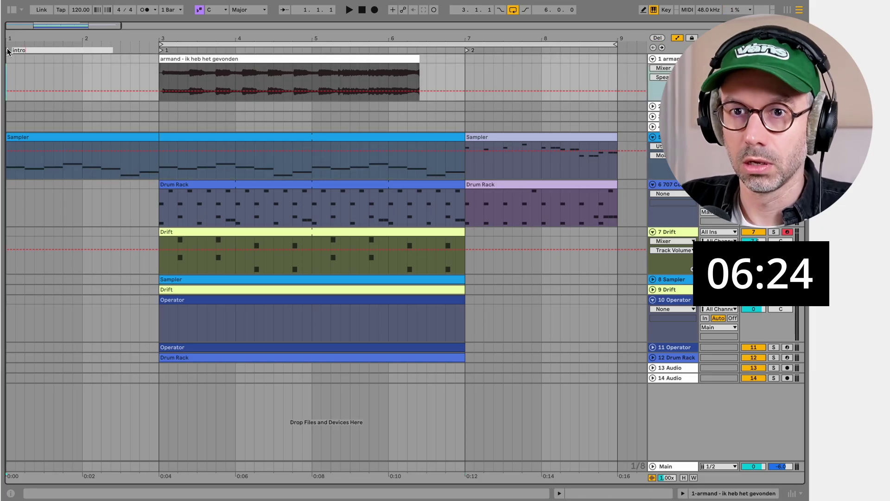
pyautogui.click(164, 166)
pyautogui.press('super+e')
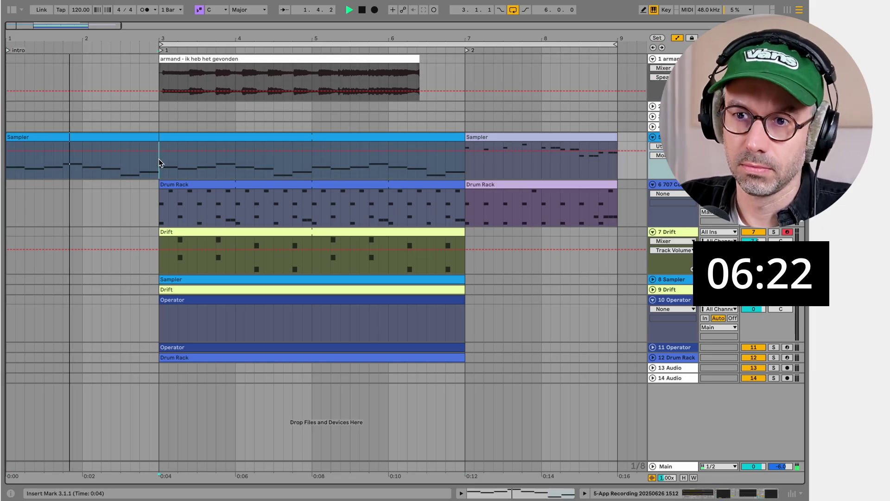
# Add a Saturator with 3 dB of drive directly after the Sampler track's EQ Eight, and fold the EQ Eight.
pyautogui.click(152, 138)
pyautogui.press('super+alt+b')
pyautogui.press('space')
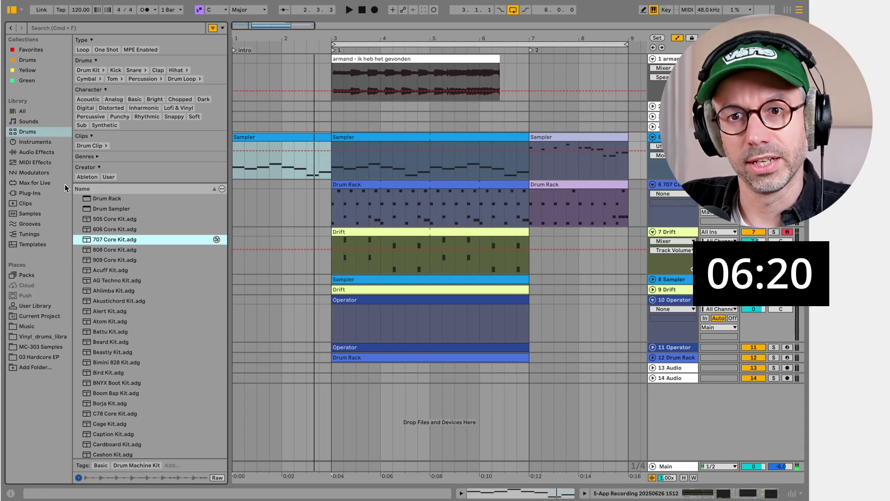
pyautogui.click(37, 152)
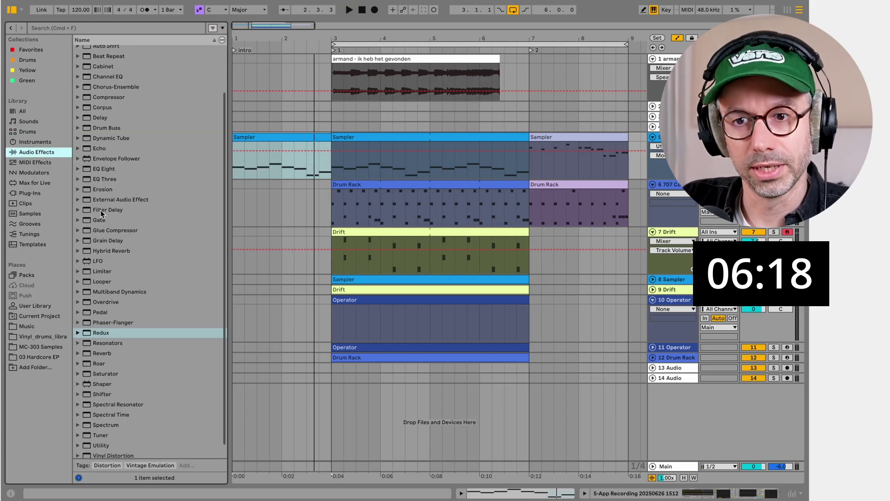
pyautogui.scroll(-2, 101, 213)
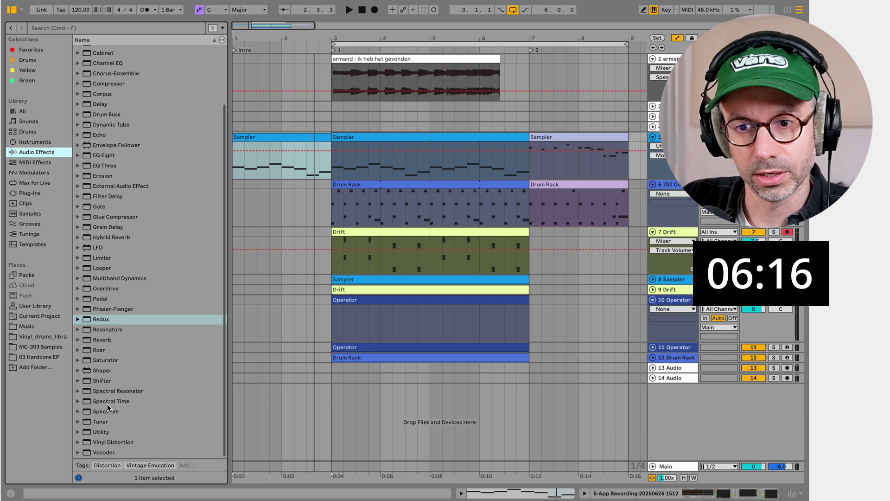
pyautogui.moveTo(106, 360); pyautogui.dragTo(268, 245)
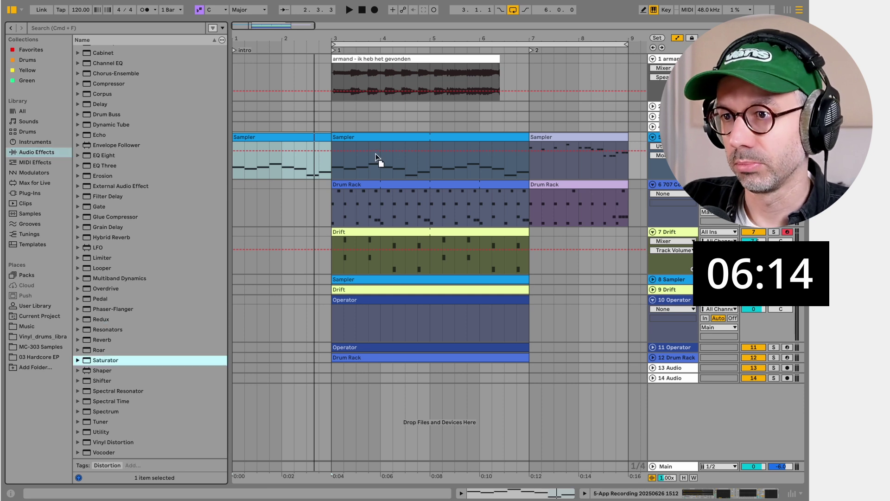
pyautogui.moveTo(376, 154); pyautogui.dragTo(378, 158)
pyautogui.click(700, 465)
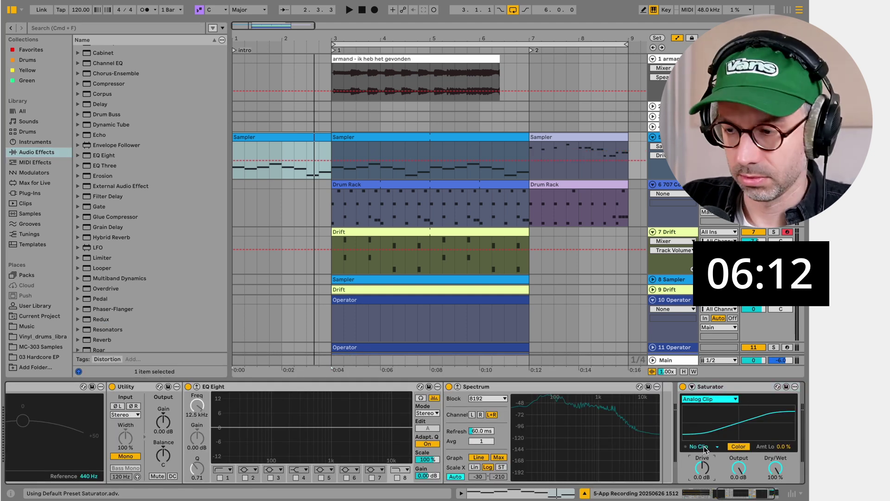
pyautogui.moveTo(703, 388); pyautogui.dragTo(388, 394)
pyautogui.press('space')
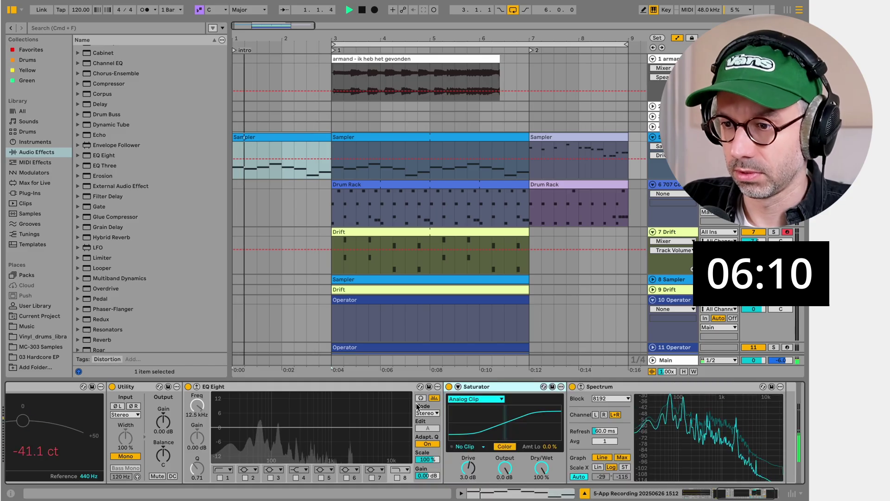
pyautogui.doubleClick(388, 389)
# Set the Sampler's sample volume to 3 dB and its sample start to 5311, and play the intro.
pyautogui.hscroll(-10, 388, 394)
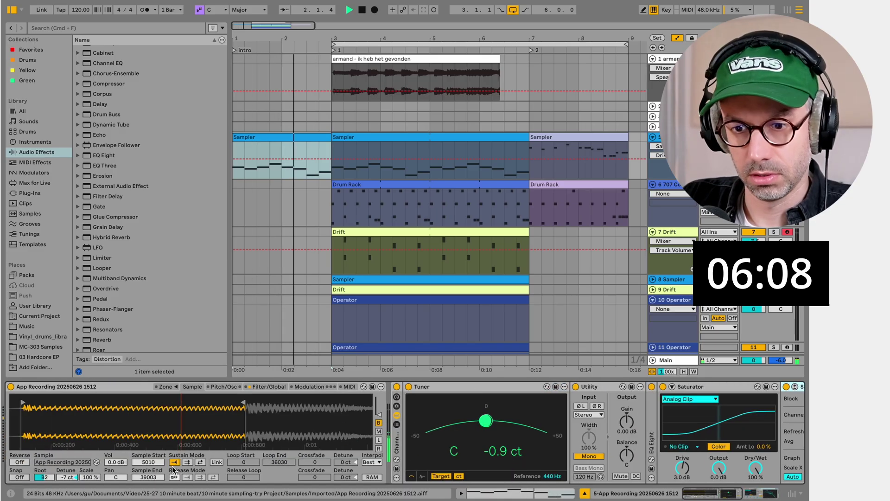
pyautogui.press('space')
pyautogui.press('Return')
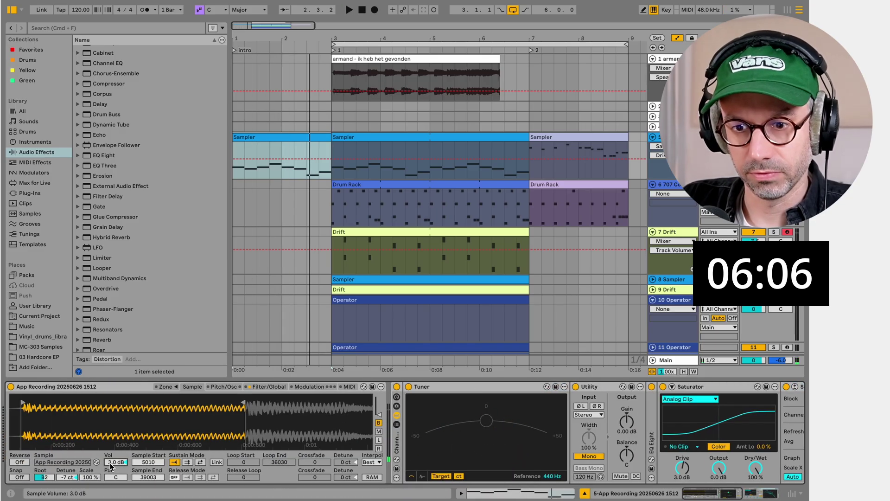
pyautogui.moveTo(24, 416); pyautogui.dragTo(24, 445)
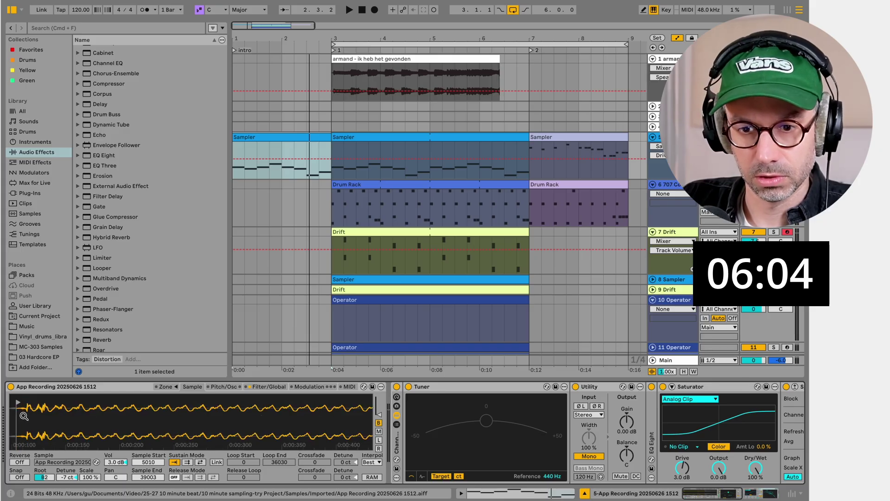
pyautogui.moveTo(52, 417); pyautogui.dragTo(52, 390)
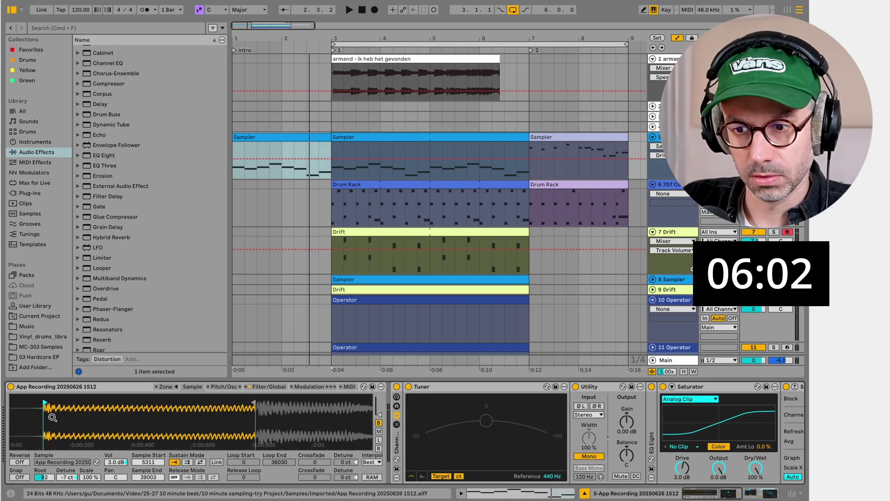
pyautogui.press('space')
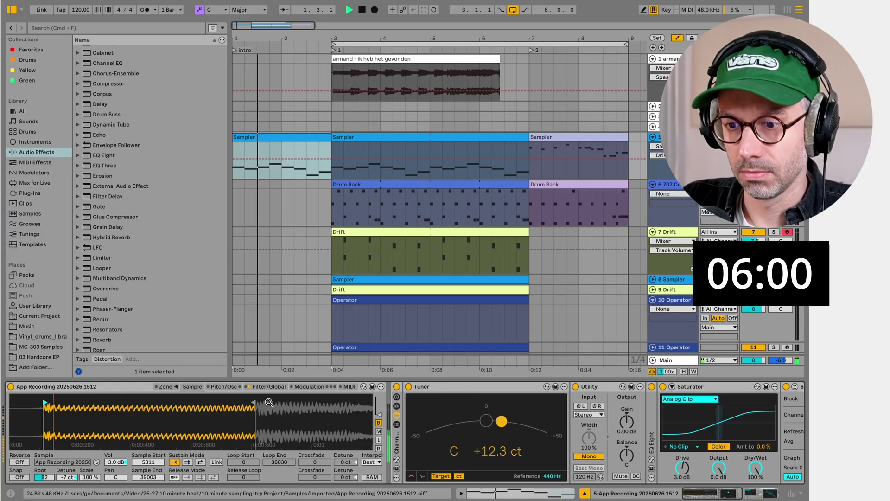
# Extend the Drum Rack clip back to 2.4.1 and deactivate its section from 2.4.3 to bar 3.
pyautogui.press('super+alt+b')
pyautogui.press('super+alt+l')
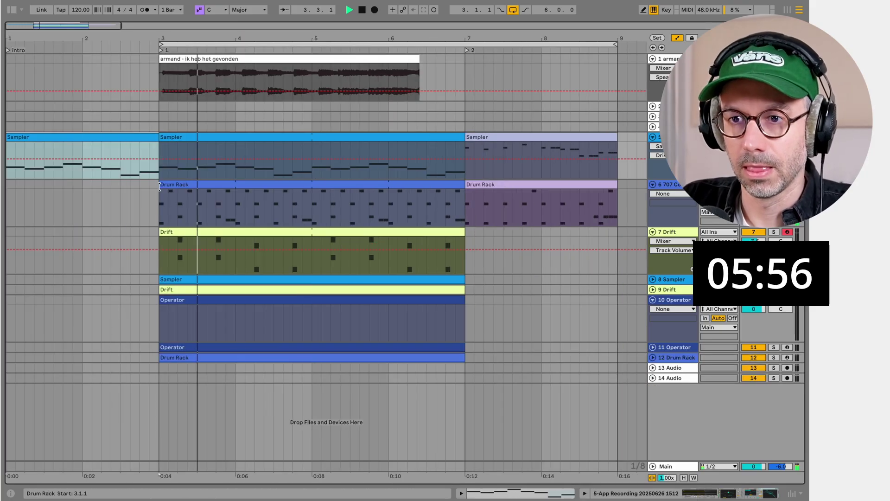
pyautogui.moveTo(159, 185); pyautogui.dragTo(133, 187)
pyautogui.click(154, 205)
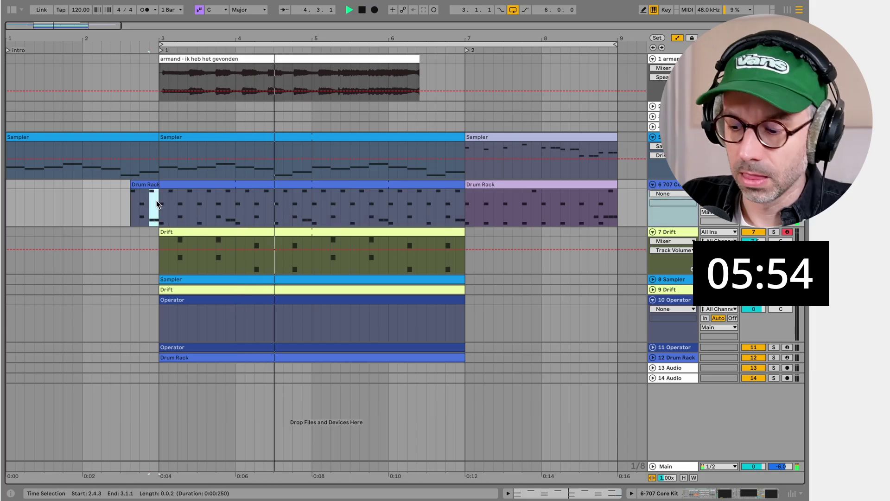
pyautogui.press('0')
pyautogui.moveTo(131, 184); pyautogui.dragTo(140, 185)
pyautogui.click(128, 196)
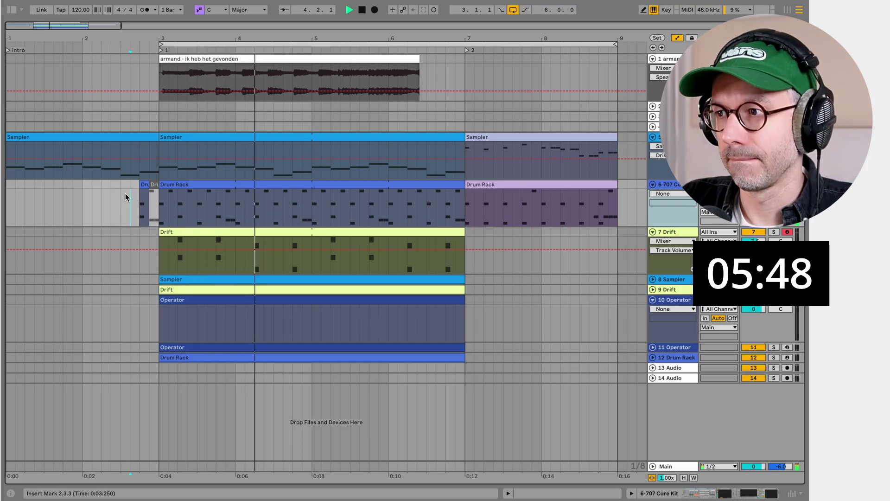
# Delete the two collapsed tracks directly above the Sampler track, keeping the Sampler track, and play the arrangement.
pyautogui.click(670, 127)
pyautogui.press('Delete')
pyautogui.press('Delete')
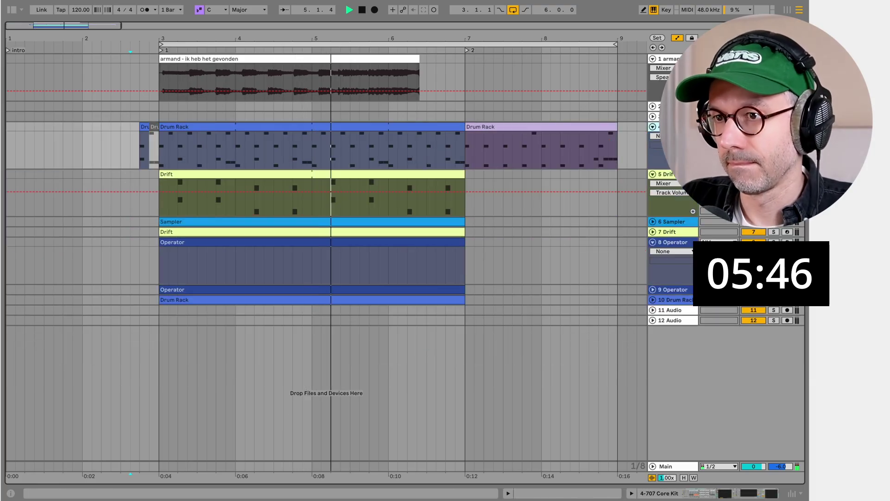
pyautogui.hotkey('ctrl', 'z')
pyautogui.hotkey('ctrl', 'Delete')
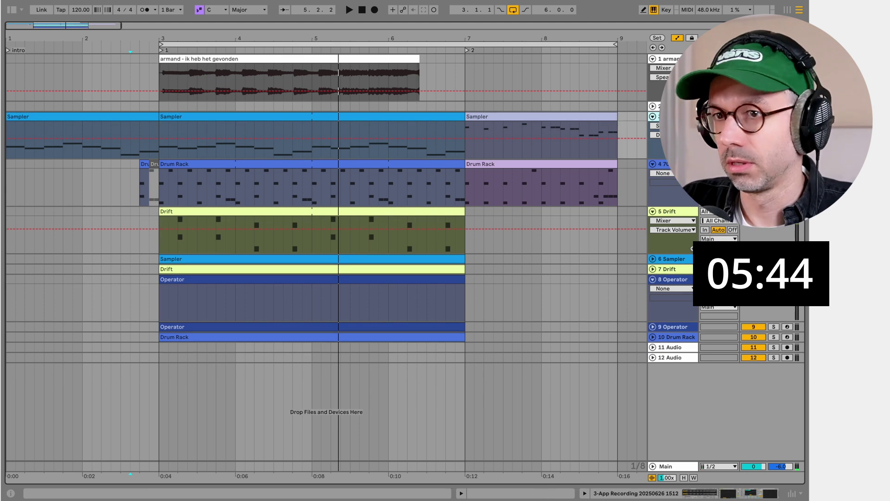
pyautogui.press('space')
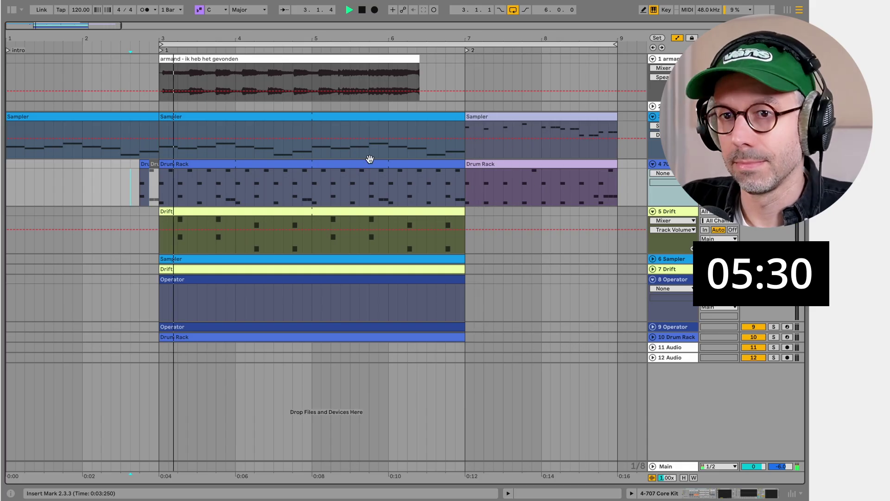
# Add Redux between the Sampler track's Saturator and Spectrum, with rate 7.43 kHz and 8 bits, and audition the intro.
pyautogui.click(64, 118)
pyautogui.press('space')
pyautogui.press('super+alt+b')
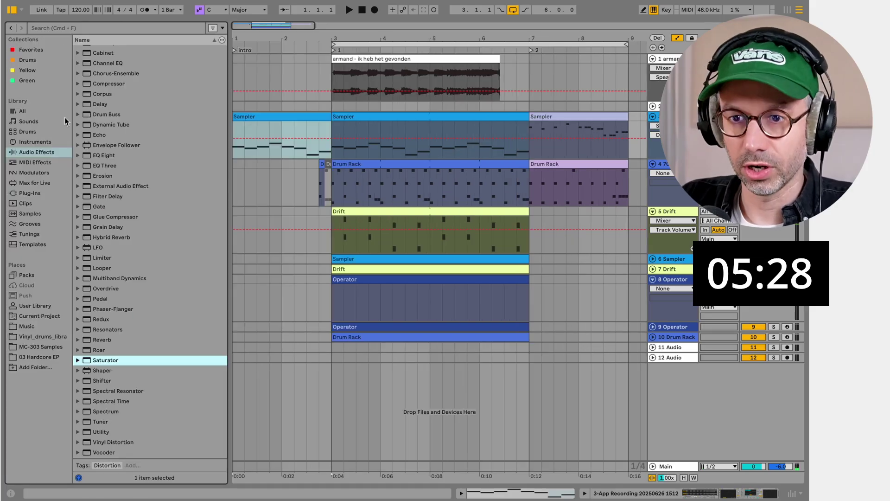
pyautogui.moveTo(103, 320); pyautogui.dragTo(320, 132)
pyautogui.moveTo(737, 386); pyautogui.dragTo(506, 431)
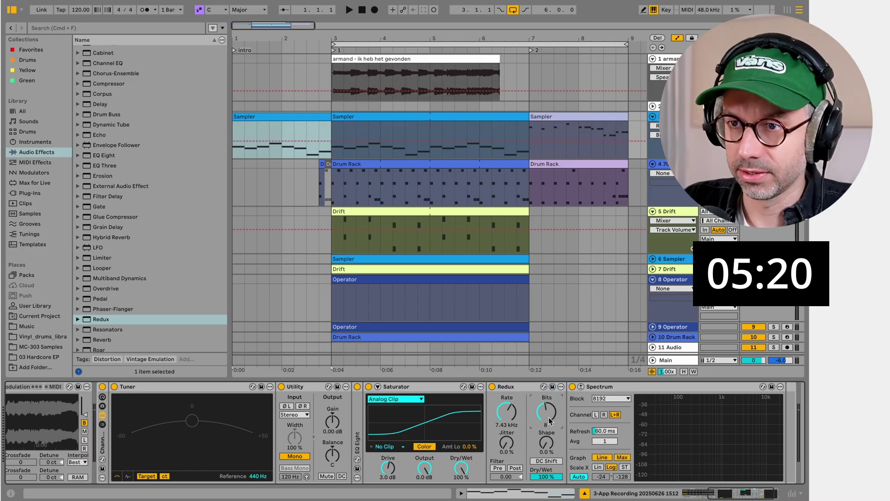
pyautogui.press('space')
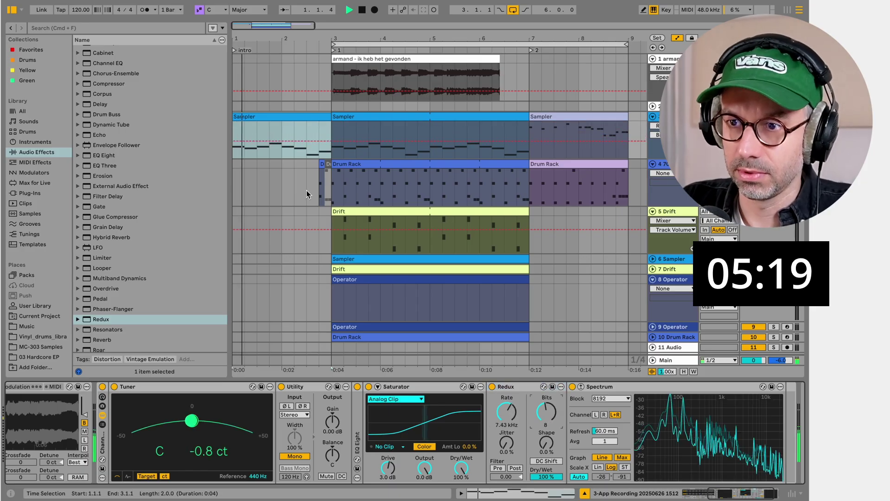
pyautogui.press('space')
# Try the intro Sampler clip's notes in other octaves, at G4–D5 and G1–D2, while it plays.
pyautogui.doubleClick(297, 119)
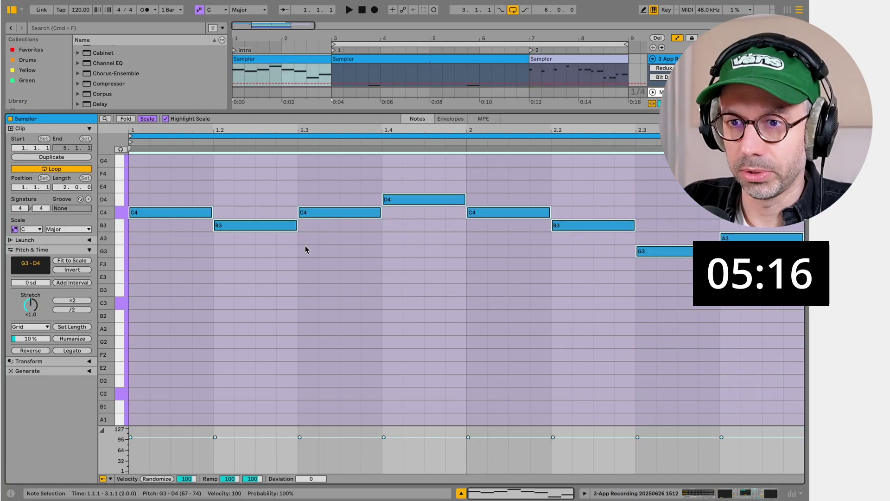
pyautogui.press('space')
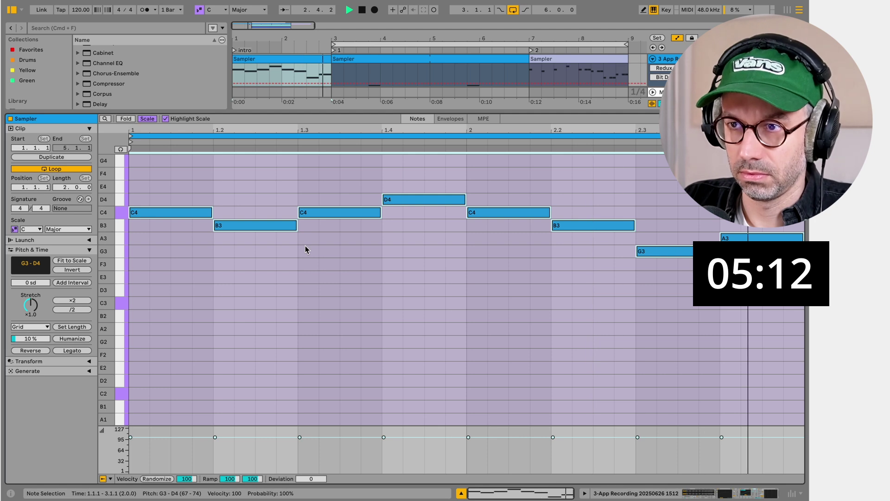
pyautogui.hotkey('shift', 'Down')
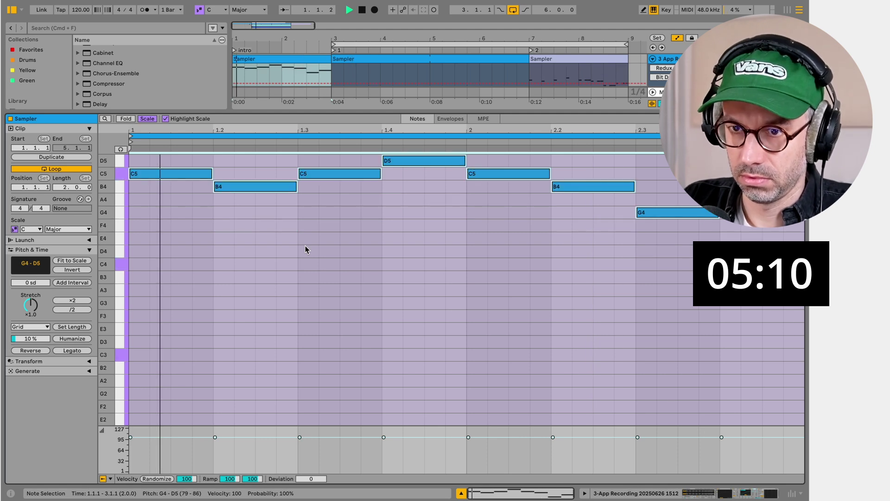
pyautogui.hotkey('shift', 'Down')
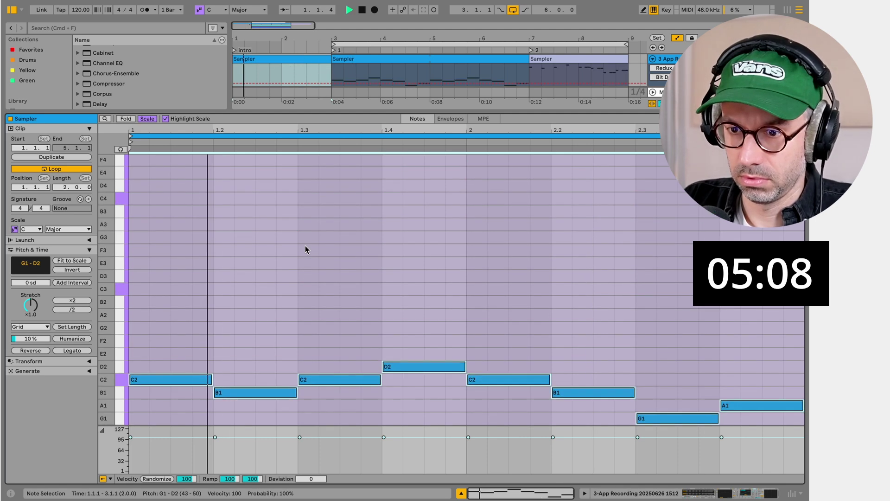
pyautogui.hotkey('shift', 'Up')
pyautogui.press('space')
pyautogui.hotkey('shift', 'Tab')
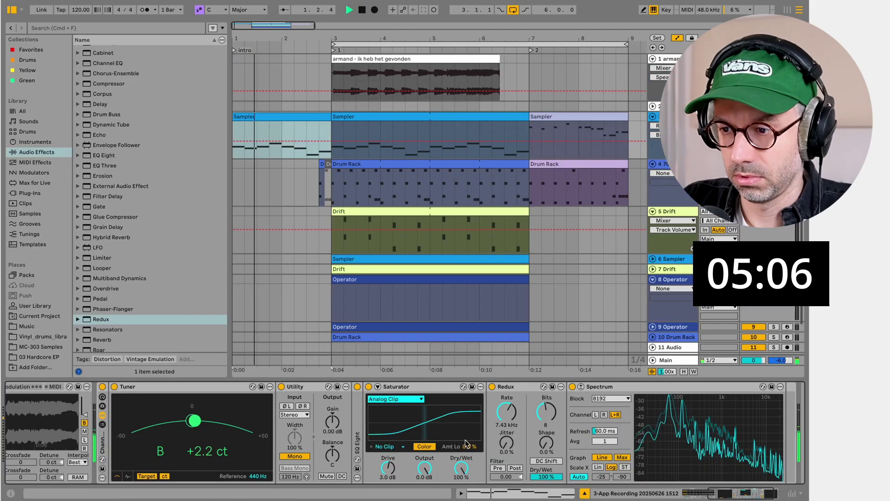
# Set the Redux rate to 3.78 kHz while auditioning the intro.
pyautogui.press('space')
pyautogui.press('space')
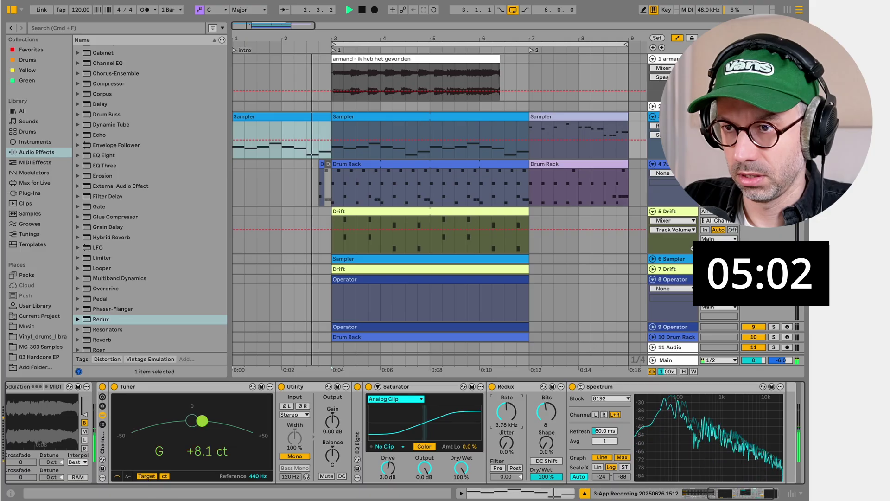
pyautogui.press('space')
# Automate Redux's on/off state in a new lane so it is on only before bar 3, and colour the intro Sampler clip light purple.
pyautogui.rightClick(492, 386)
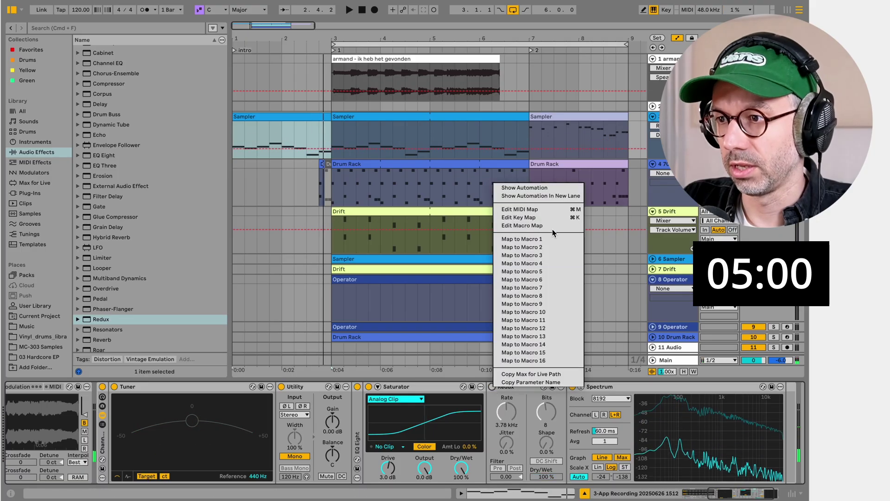
pyautogui.click(547, 194)
pyautogui.click(332, 181)
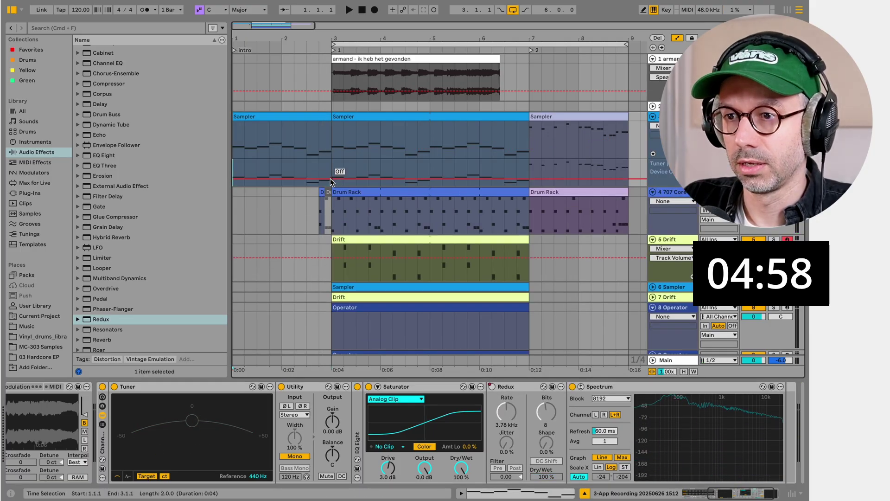
pyautogui.moveTo(330, 178); pyautogui.dragTo(332, 168)
pyautogui.rightClick(317, 118)
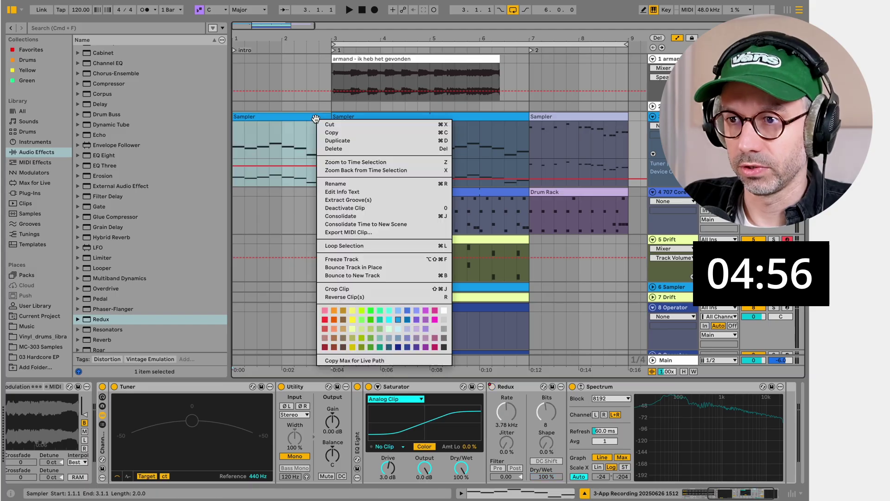
pyautogui.click(414, 320)
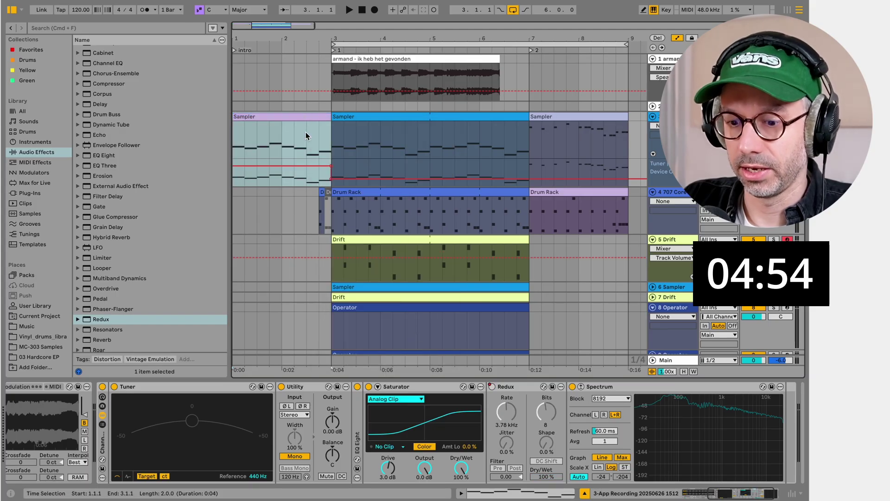
# Bounce the intro Sampler clip's last two beats, from 2.3 to 3.1, to a new audio track.
pyautogui.click(306, 136)
pyautogui.press('super+alt+b')
pyautogui.press('+')
pyautogui.press('+')
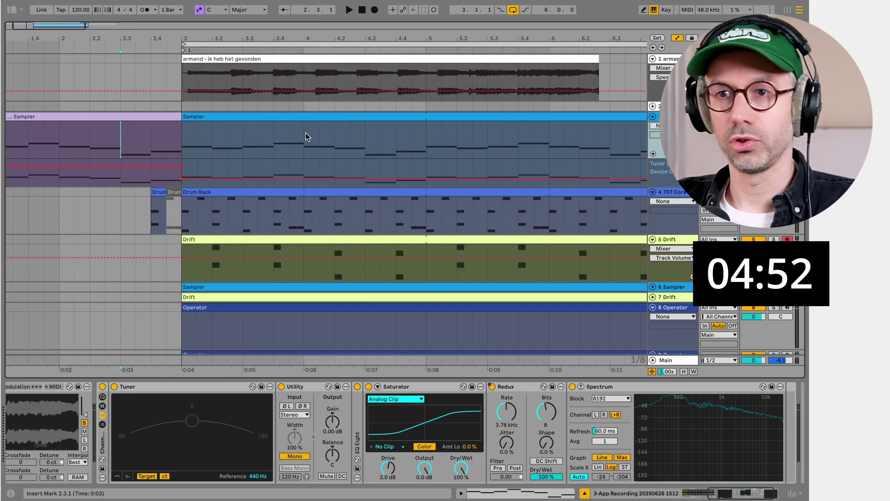
pyautogui.hscroll(-4, 306, 133)
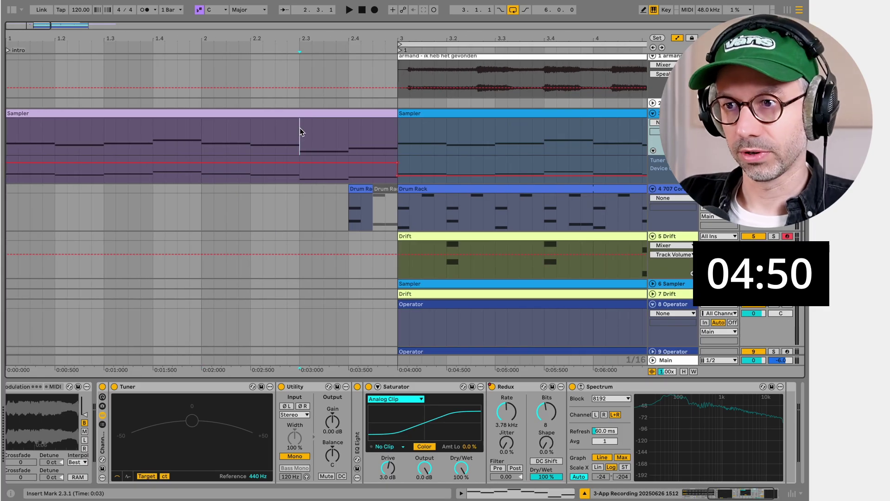
pyautogui.moveTo(300, 128); pyautogui.dragTo(409, 121)
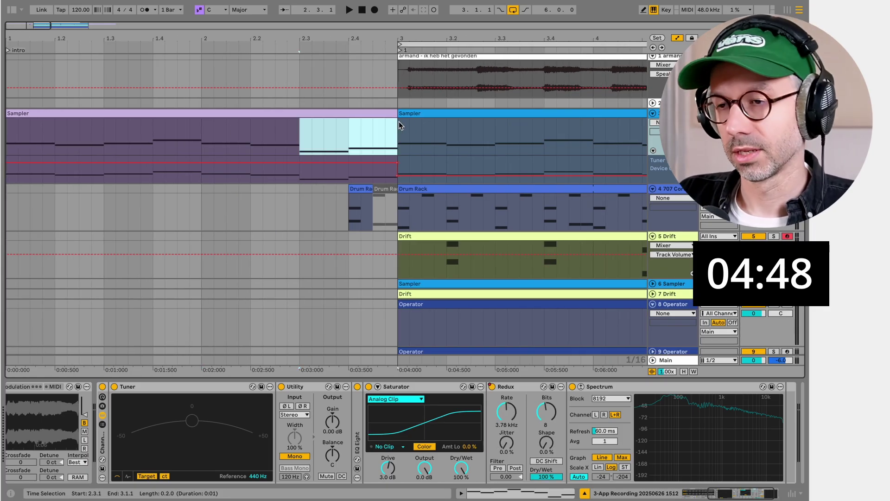
pyautogui.click(396, 123)
pyautogui.keyDown('shift'); pyautogui.click(301, 138); pyautogui.keyUp('shift')
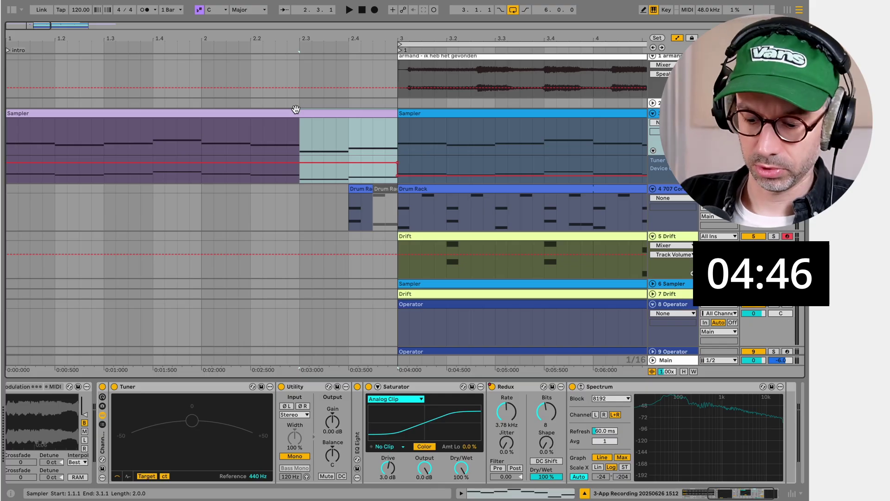
pyautogui.hotkey('ctrl', 'alt', 'b')
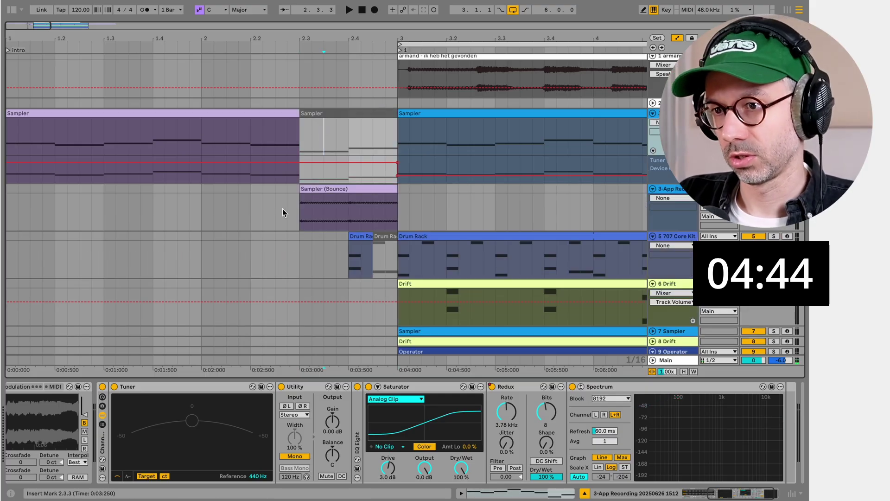
# Chop the bounced clip into a stutter of two eighth-note and four sixteenth-note repeats ending at bar 3, and audition it.
pyautogui.click(282, 208)
pyautogui.press('space')
pyautogui.click(324, 208)
pyautogui.press('space')
pyautogui.press('super+e')
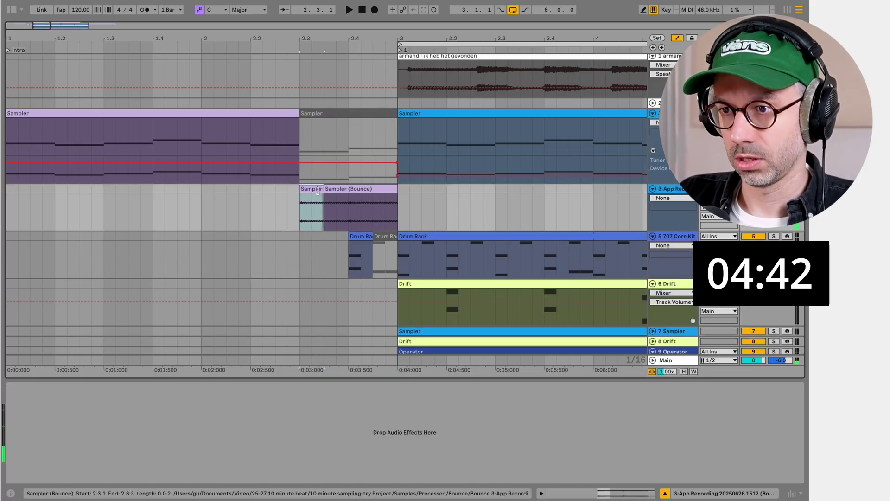
pyautogui.click(348, 199)
pyautogui.press('super+e')
pyautogui.hotkey('ctrl', 'd')
pyautogui.hotkey('ctrl', 'd')
pyautogui.hotkey('ctrl', 'd')
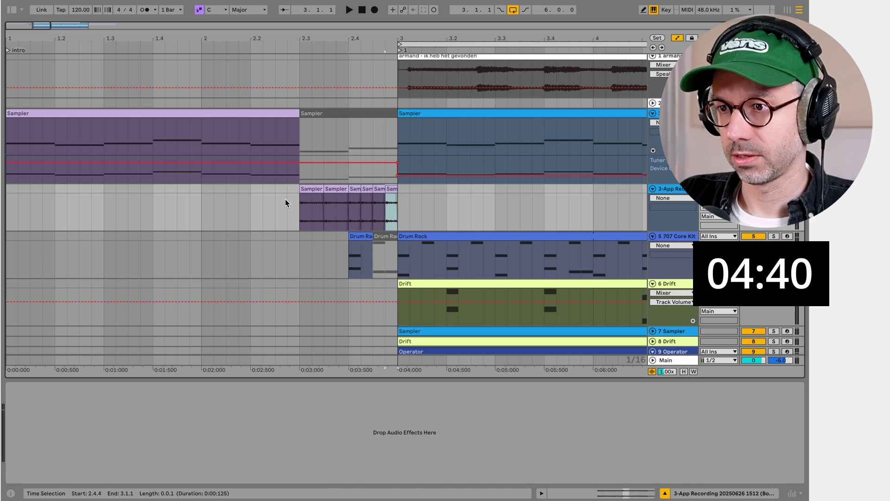
pyautogui.click(285, 201)
pyautogui.press('space')
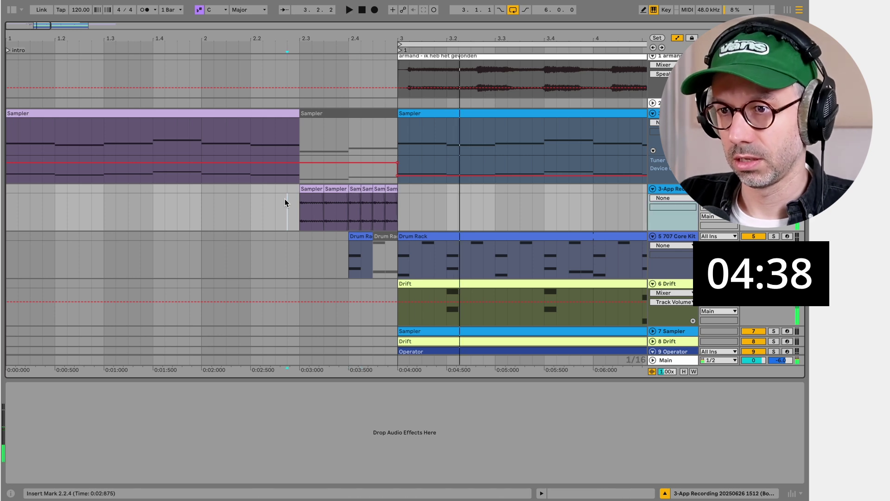
# Listen to the transition into section 1, and move the empty Drum Rack track directly below the 707 Core Kit track.
pyautogui.click(278, 114)
pyautogui.scroll(-3, 278, 113)
pyautogui.scroll(1, 277, 113)
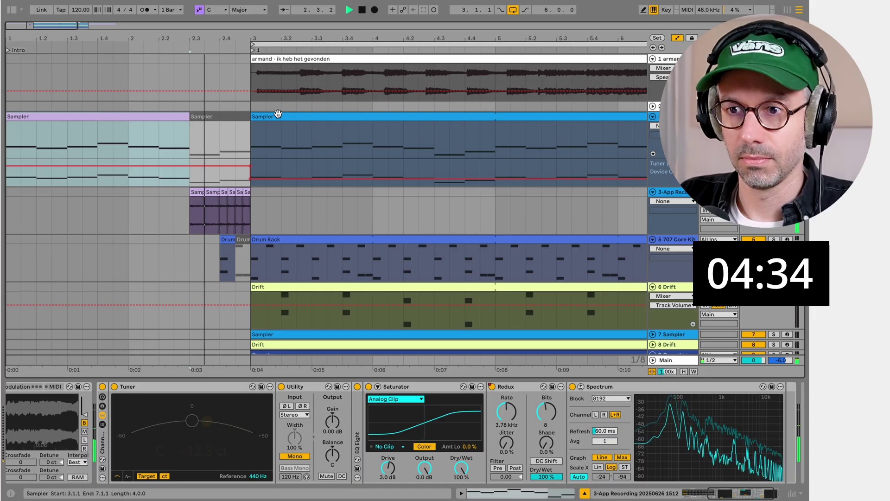
pyautogui.scroll(-3, 278, 115)
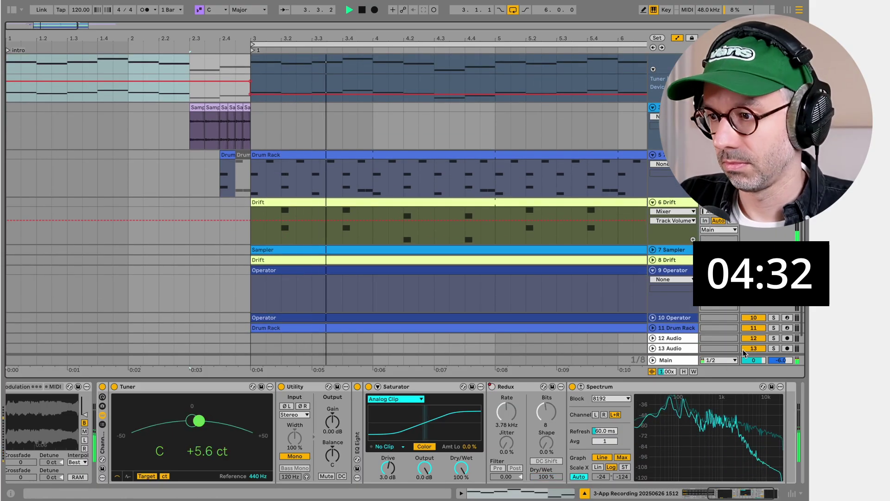
pyautogui.click(585, 493)
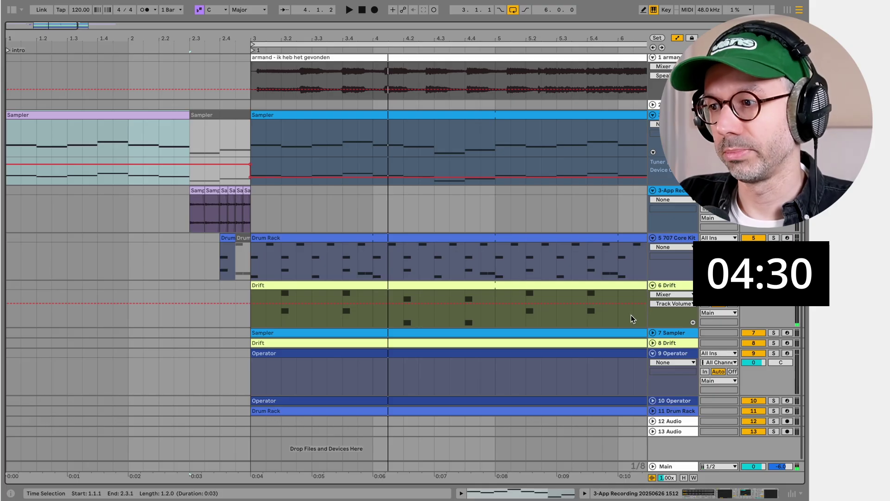
pyautogui.click(678, 410)
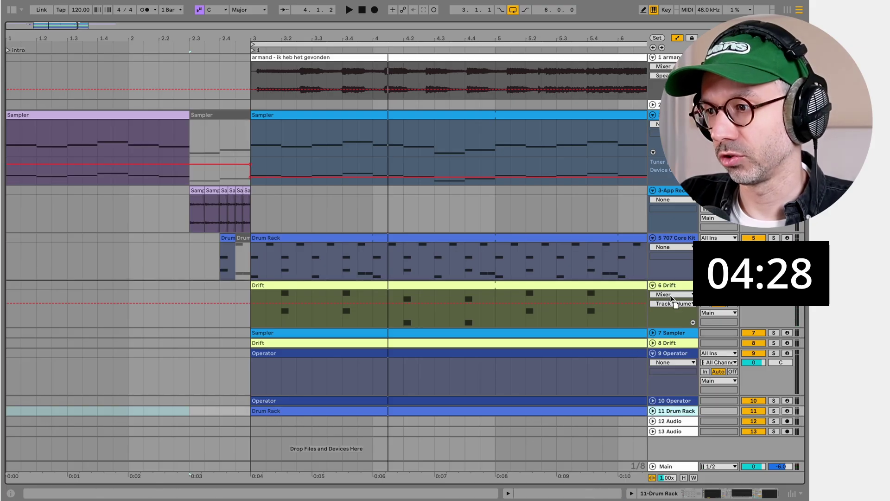
pyautogui.moveTo(672, 271); pyautogui.dragTo(672, 278)
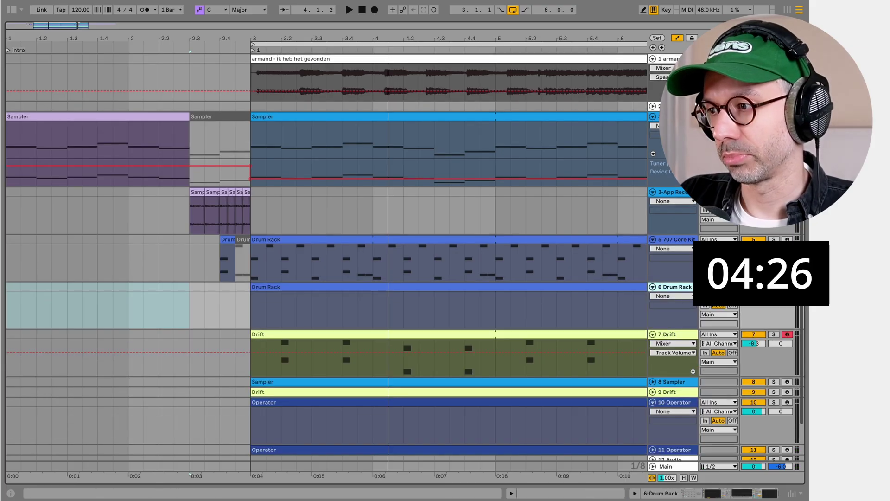
# Enable band 1 as a low cut at 200 Hz in the Drum Rack track's EQ Eight.
pyautogui.click(732, 492)
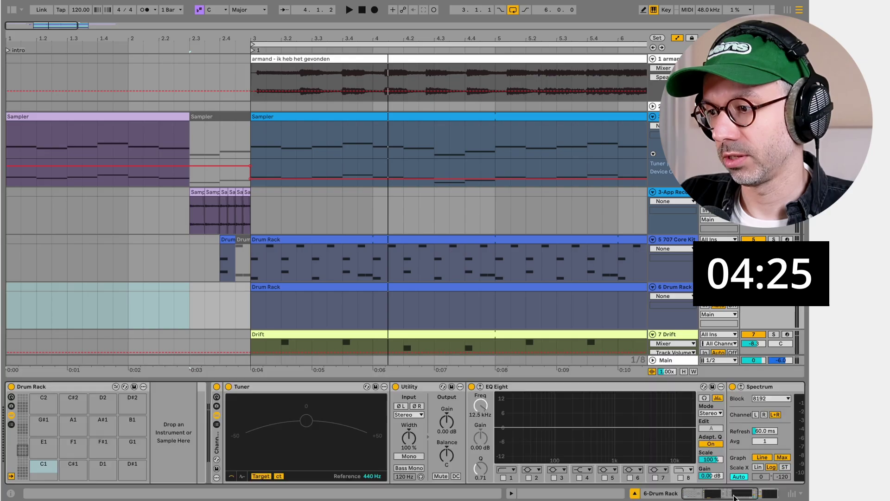
pyautogui.click(503, 477)
pyautogui.click(483, 405)
pyautogui.write('20')
pyautogui.press('Return')
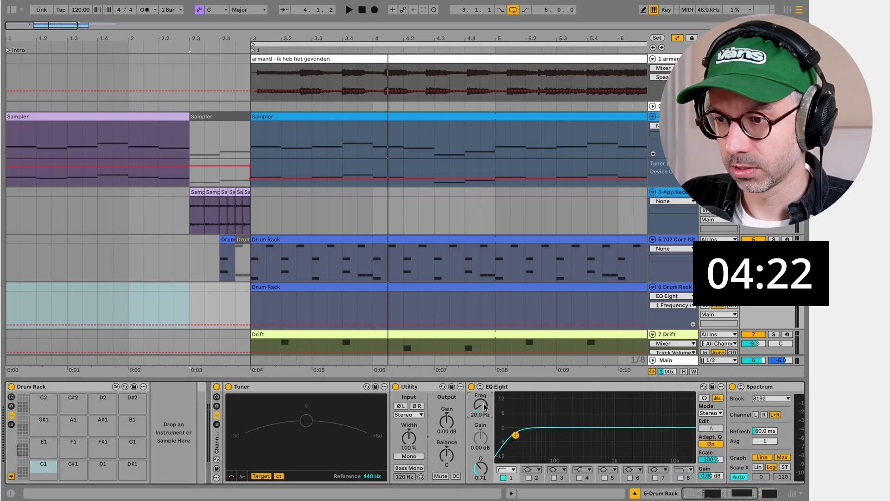
pyautogui.write('200')
pyautogui.press('Return')
# Filter the drum library to drum kits, preview several, and load ER Core Kit.adg onto the empty Drum Rack track.
pyautogui.press('super+alt+b')
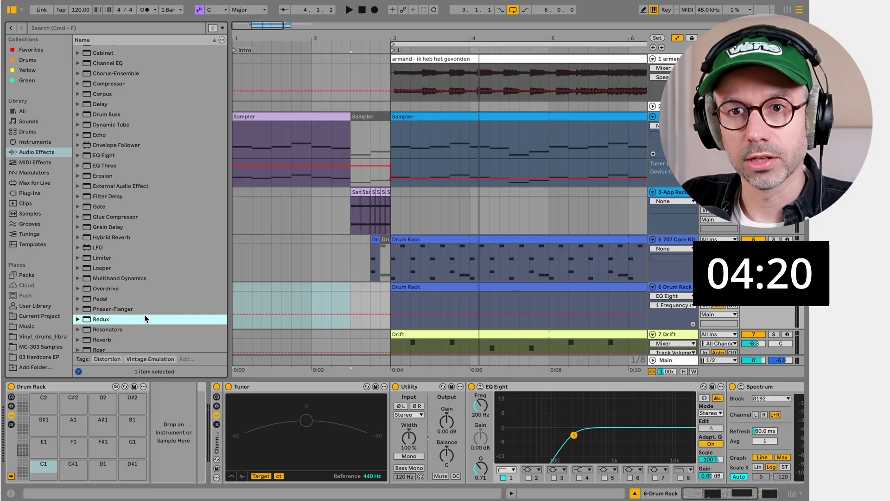
pyautogui.click(53, 133)
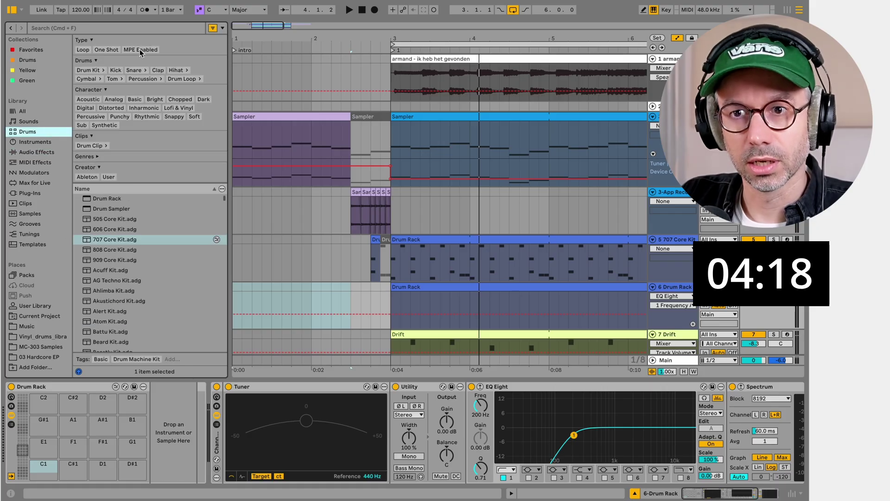
pyautogui.click(87, 70)
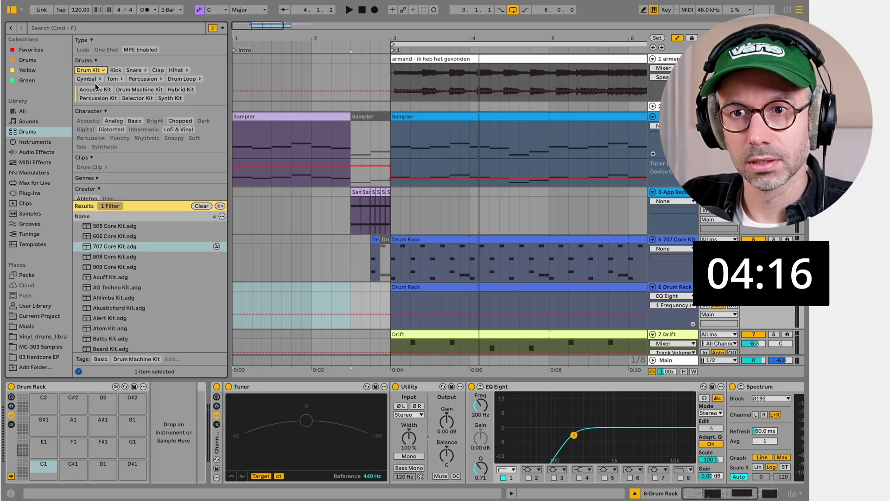
pyautogui.click(127, 278)
pyautogui.scroll(-10, 129, 278)
pyautogui.click(129, 277)
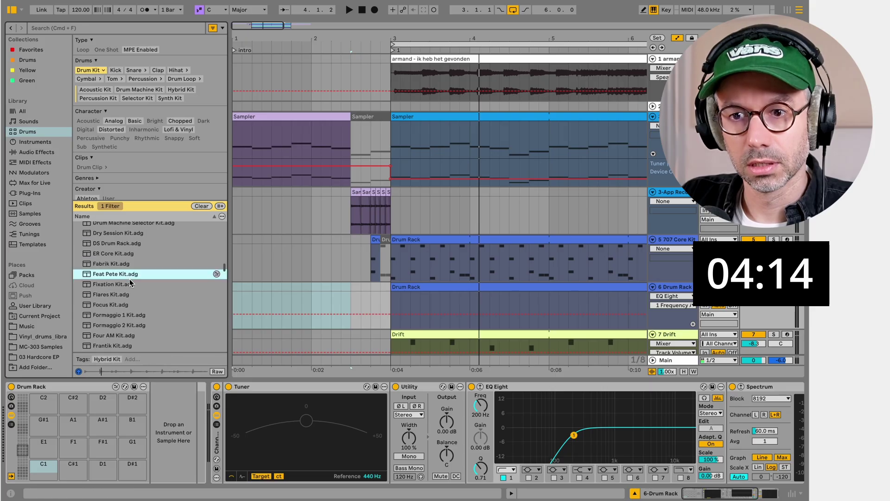
pyautogui.click(130, 297)
pyautogui.click(117, 265)
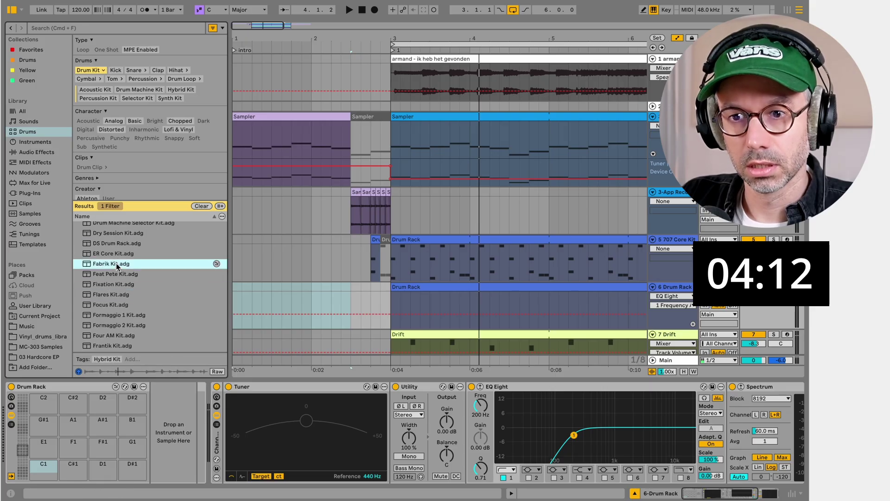
pyautogui.click(113, 255)
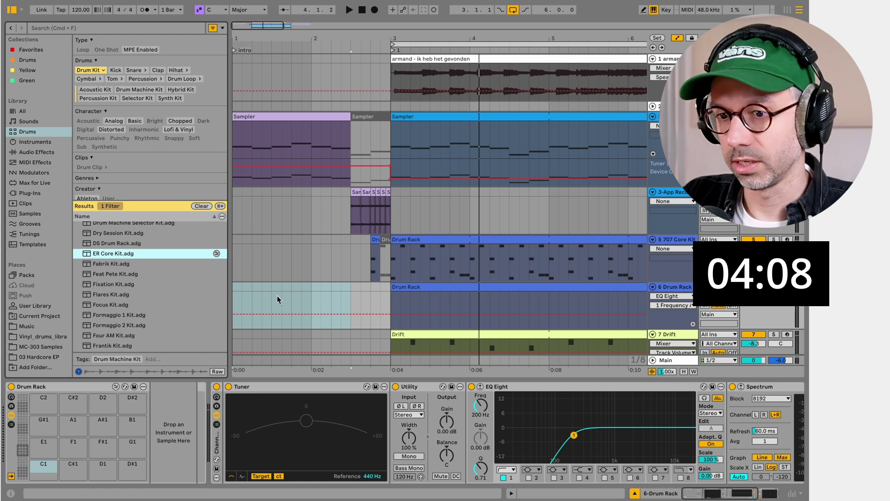
# Open the ER Core Kit track's empty clip and try out the kit's sounds in lower octaves.
pyautogui.doubleClick(426, 286)
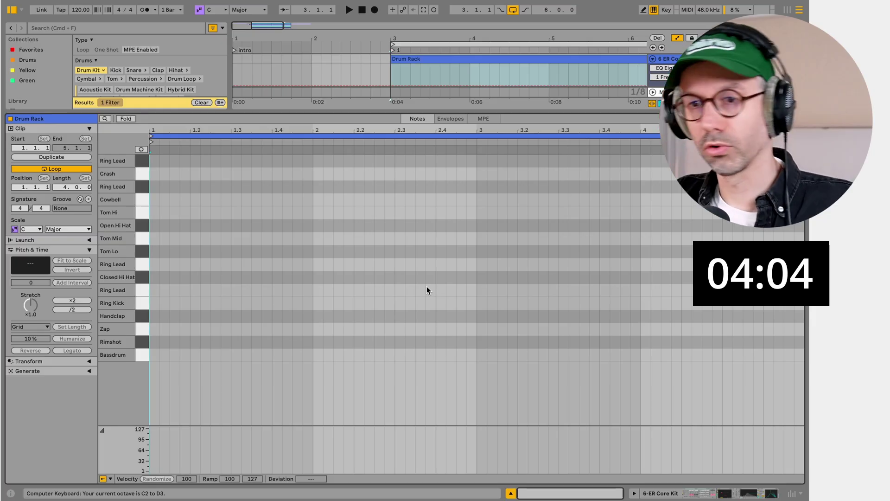
pyautogui.press('z')
pyautogui.press('a')
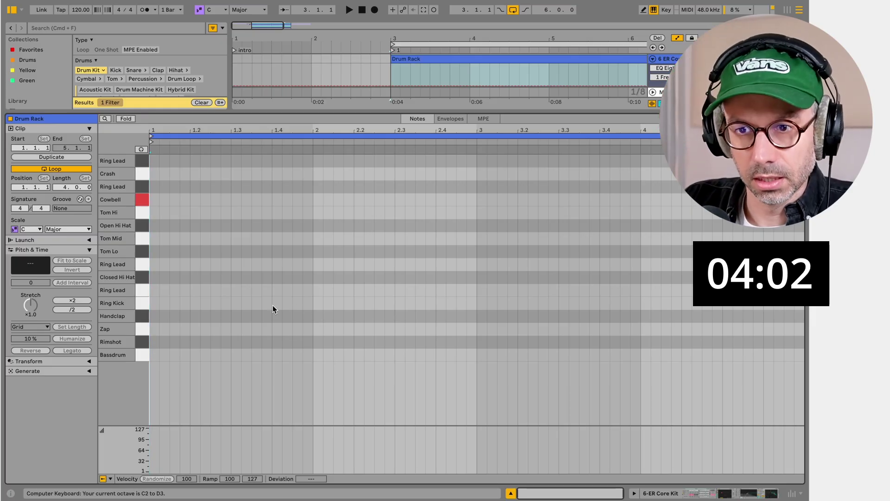
pyautogui.press('z')
pyautogui.press('a')
pyautogui.press('d')
pyautogui.press('e')
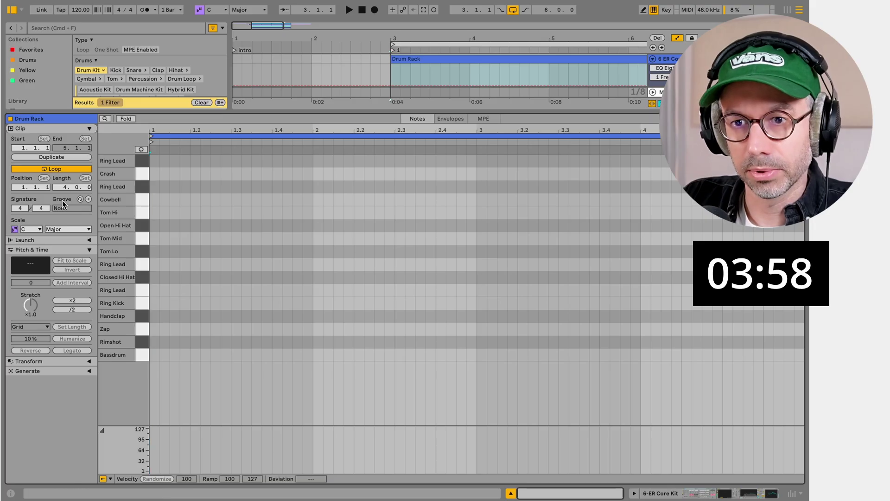
# Set the clip's loop length to one bar and add Handclap notes slightly ahead of beats 2 and 4.
pyautogui.moveTo(64, 188); pyautogui.dragTo(64, 204)
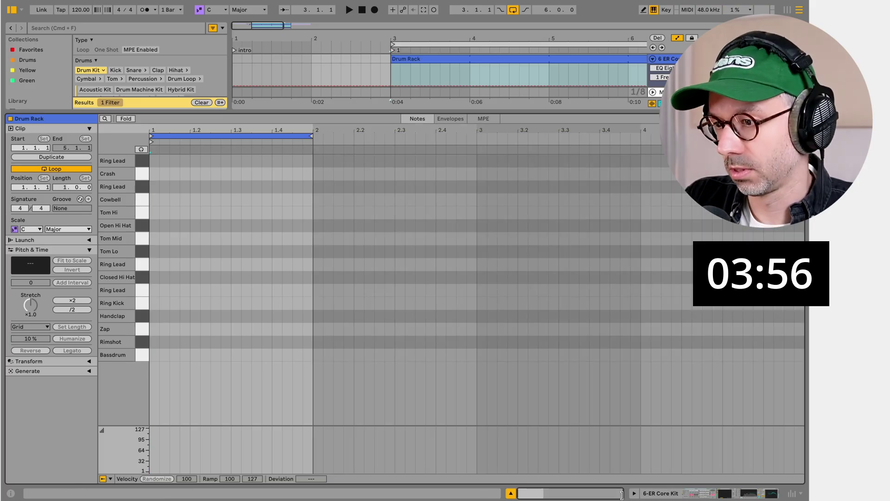
pyautogui.moveTo(620, 493); pyautogui.dragTo(543, 493)
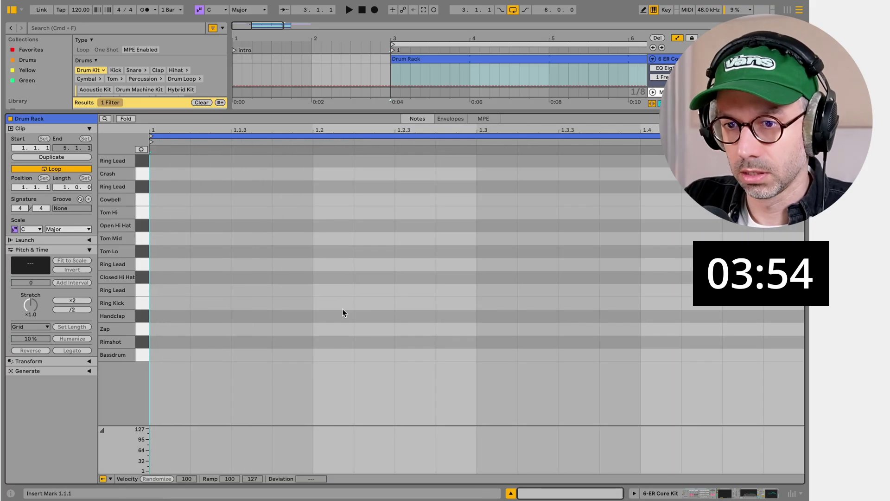
pyautogui.doubleClick(330, 316)
pyautogui.doubleClick(660, 315)
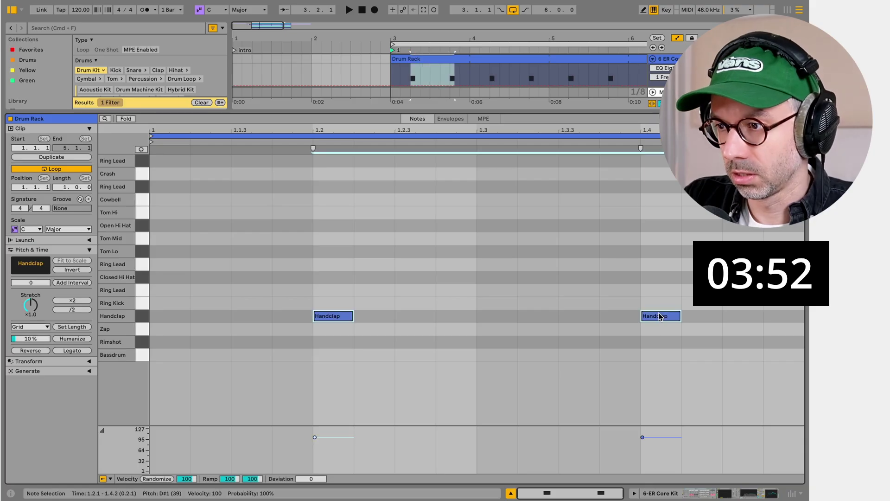
pyautogui.moveTo(660, 316); pyautogui.dragTo(657, 316)
# Lower the velocity of both Handclap notes to 64 while auditioning the loop.
pyautogui.press('space')
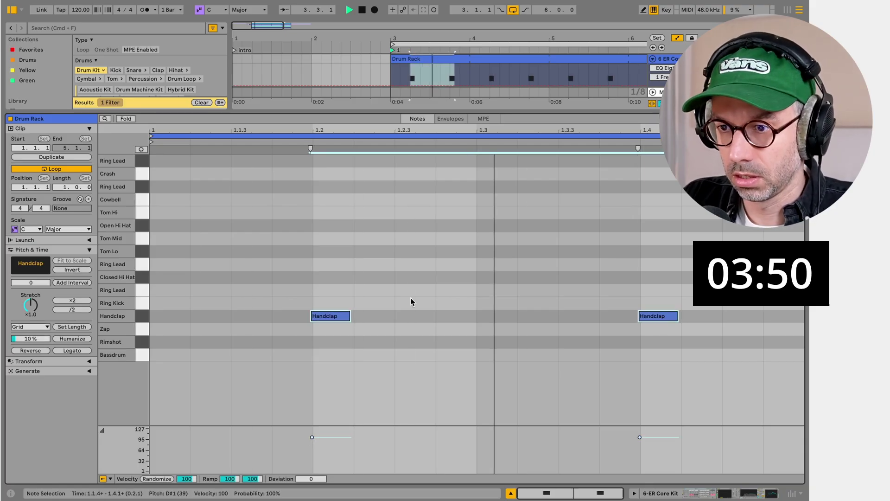
pyautogui.moveTo(665, 437); pyautogui.dragTo(666, 453)
pyautogui.press('space')
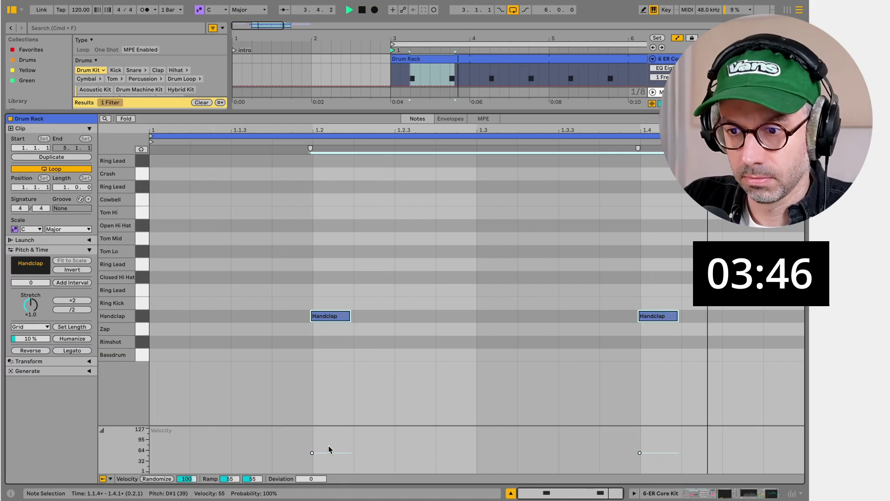
# Add a sixteenth-note Crash on the clip's first beat and set the loop length to two bars.
pyautogui.doubleClick(179, 176)
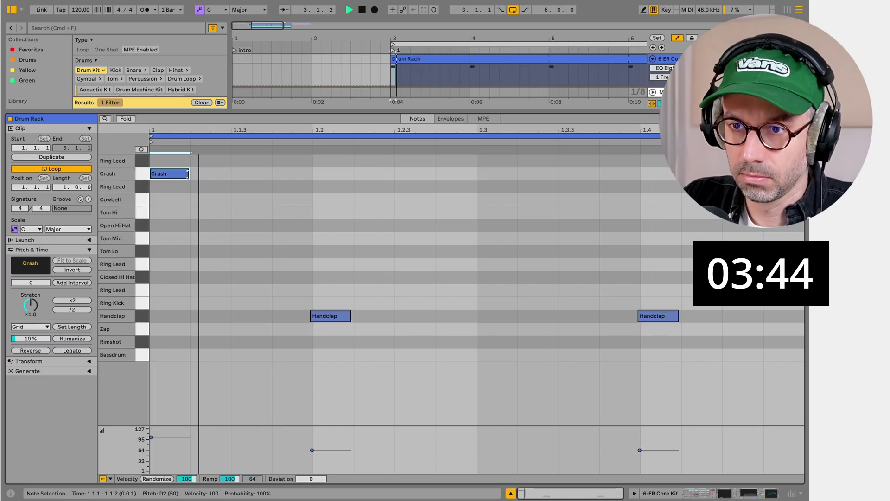
pyautogui.press('space')
pyautogui.click(65, 187)
pyautogui.write('2')
pyautogui.click(178, 217)
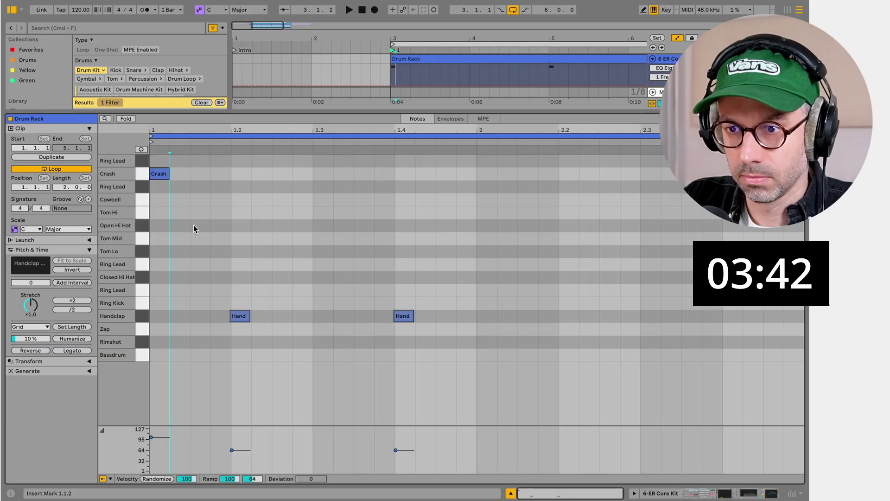
# Duplicate the notes into bar 2 so the Handclaps fall on beats 2 and 4, and remove the duplicated Crash.
pyautogui.click(205, 294)
pyautogui.hotkey('ctrl', 'a')
pyautogui.hotkey('ctrl', 'd')
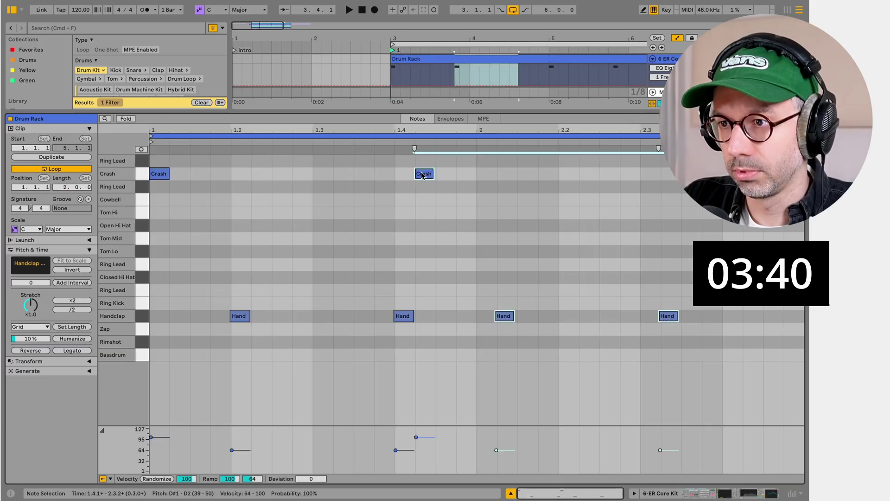
pyautogui.moveTo(422, 175); pyautogui.dragTo(497, 181)
pyautogui.doubleClick(494, 176)
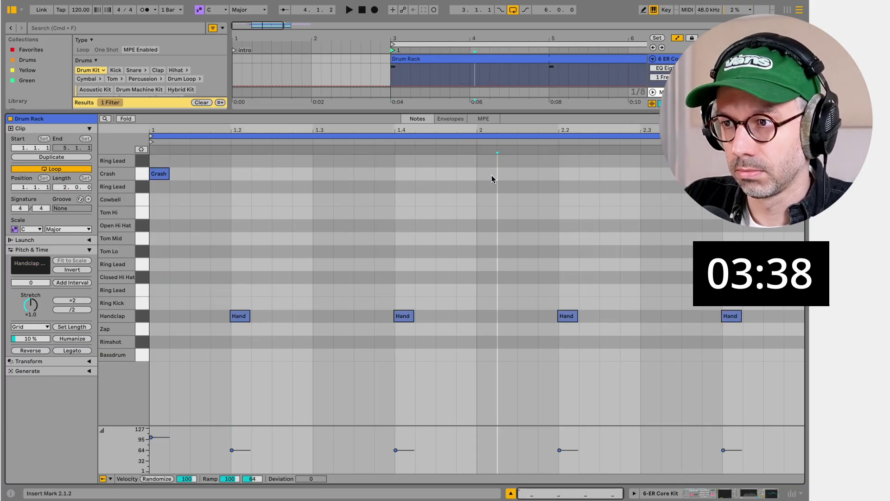
# Lower the Crash note's velocity to 70 while the loop plays.
pyautogui.press('space')
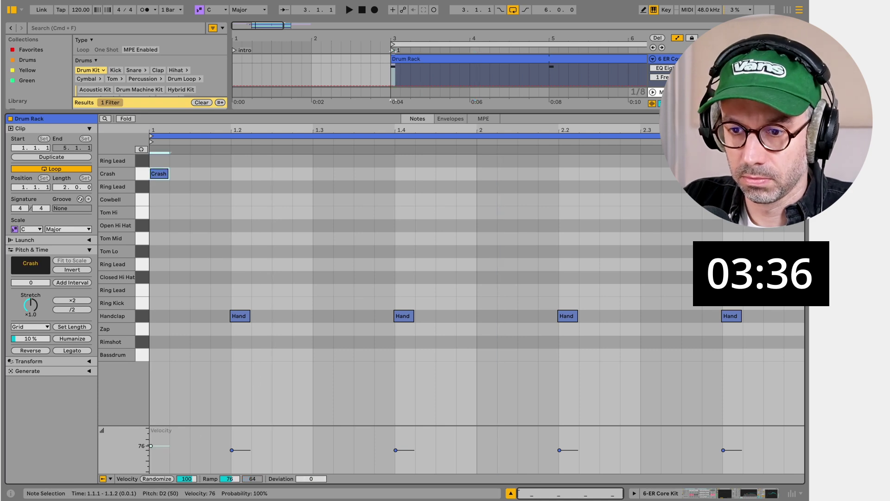
pyautogui.moveTo(167, 438); pyautogui.dragTo(168, 448)
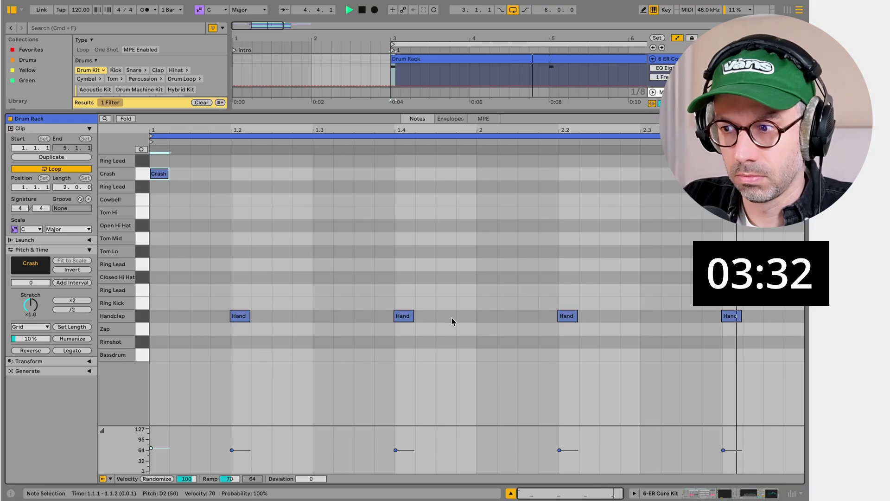
# Move the 12 Audio track up directly below the 7 Drift track and unfold it, with playback stopped.
pyautogui.hotkey('shift', 'Tab')
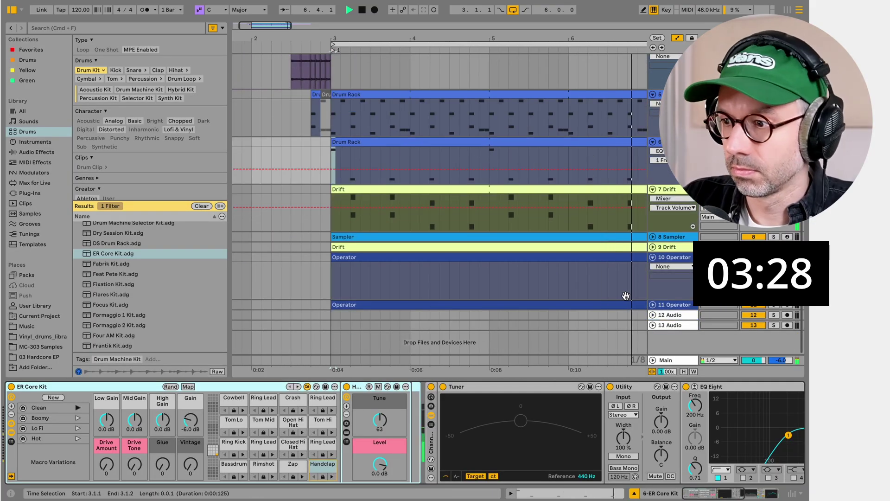
pyautogui.moveTo(669, 316); pyautogui.dragTo(671, 225)
pyautogui.press('super+alt+b')
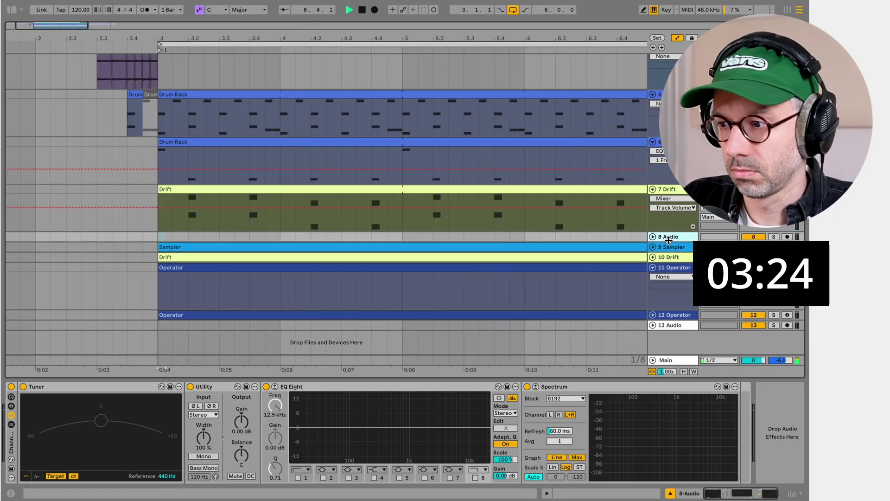
pyautogui.press('space')
pyautogui.click(671, 493)
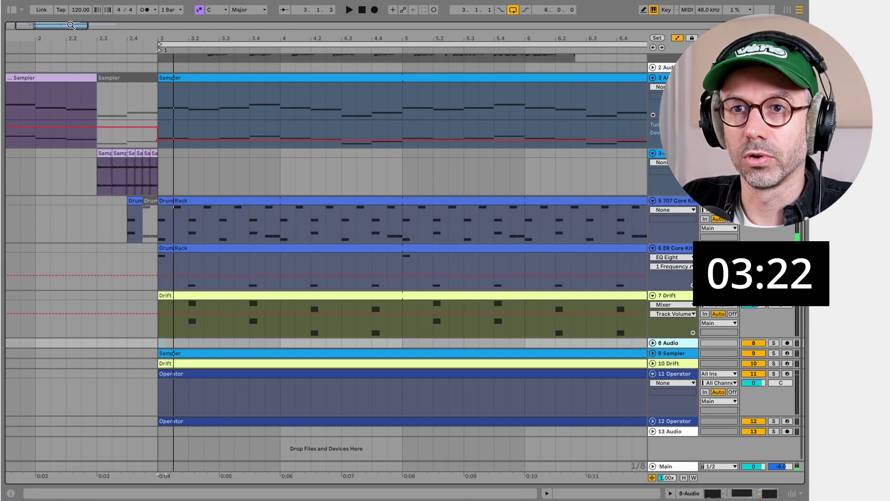
pyautogui.moveTo(483, 38); pyautogui.dragTo(483, 8)
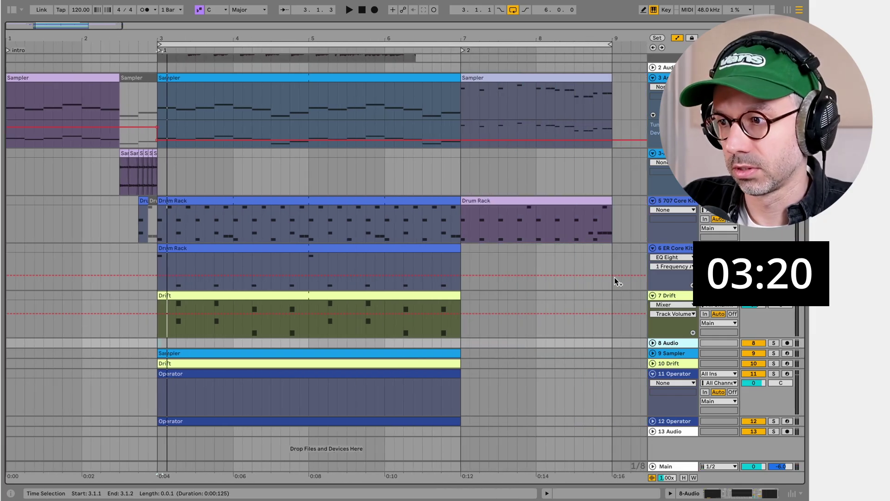
pyautogui.click(652, 343)
pyautogui.press('super+alt+b')
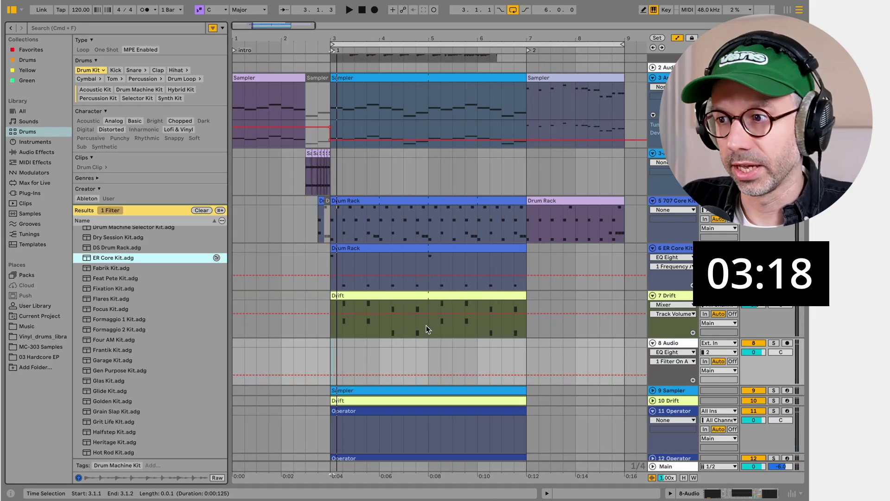
# Move the second Drift track up below 7 Drift, unfold it, and keep its clip only on bars 7 to 9.
pyautogui.scroll(-2, 426, 325)
pyautogui.moveTo(677, 315); pyautogui.dragTo(665, 302)
pyautogui.click(653, 305)
pyautogui.moveTo(443, 304); pyautogui.dragTo(616, 314)
pyautogui.press('Delete')
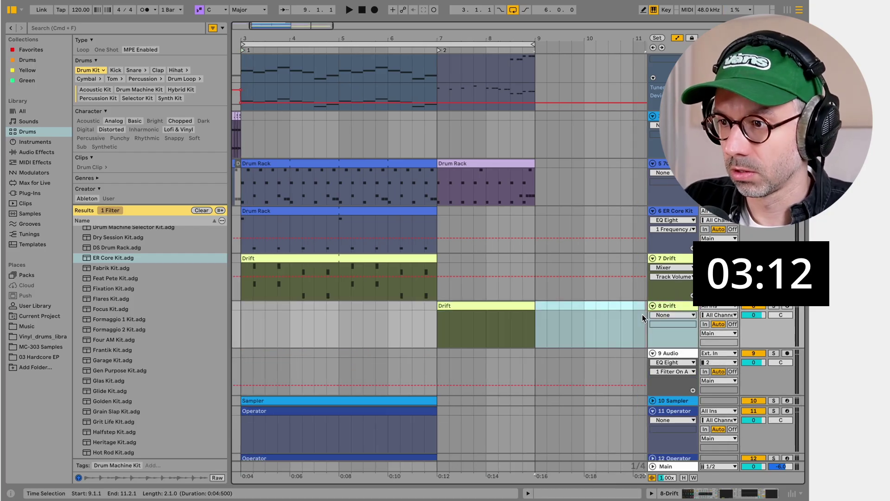
# On track 8 Drift, raise the noise level to -6.0 dB and enable EQ Eight's low cut at 677 Hz.
pyautogui.click(498, 304)
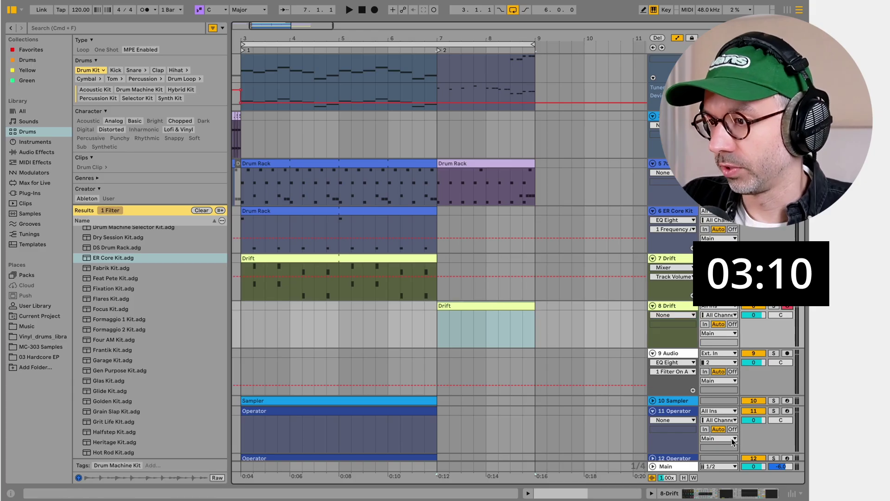
pyautogui.click(751, 494)
pyautogui.click(743, 477)
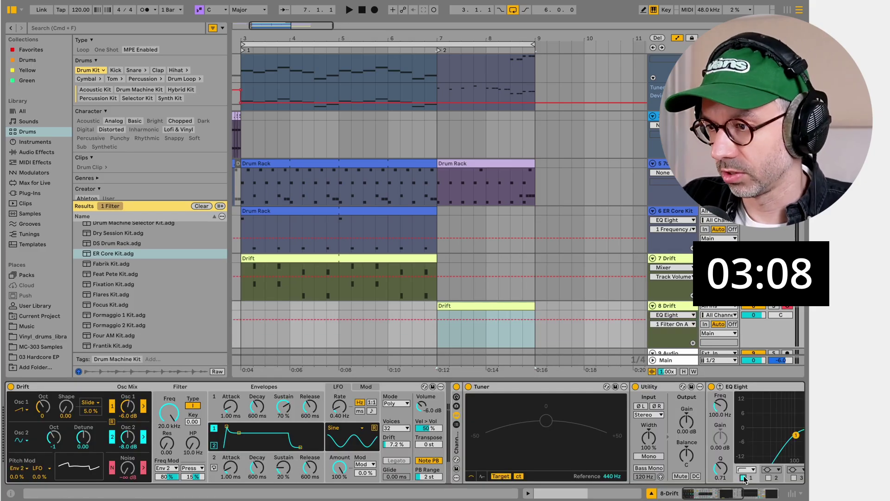
pyautogui.click(128, 468)
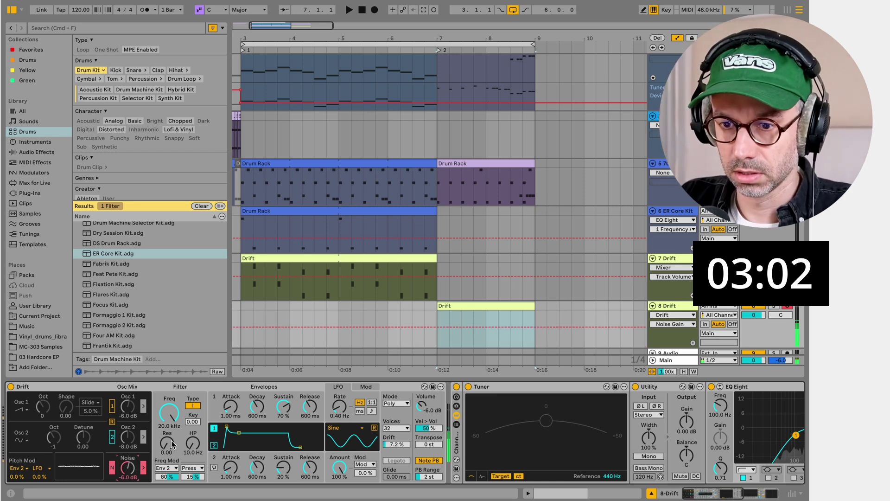
pyautogui.moveTo(722, 414); pyautogui.dragTo(721, 400)
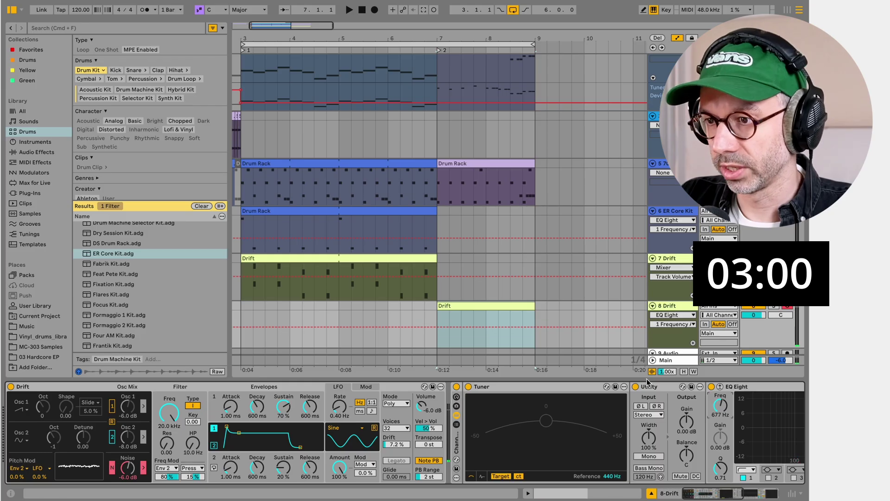
# Draw a one-bar C3 note at the start of the second Drift clip and duplicate it into the next bar.
pyautogui.doubleClick(494, 305)
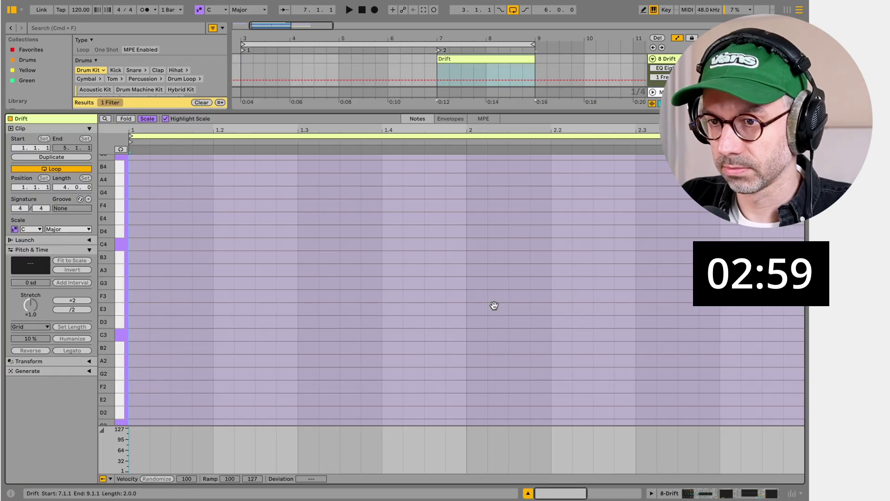
pyautogui.doubleClick(147, 337)
pyautogui.moveTo(150, 335); pyautogui.dragTo(466, 334)
pyautogui.press('super+d')
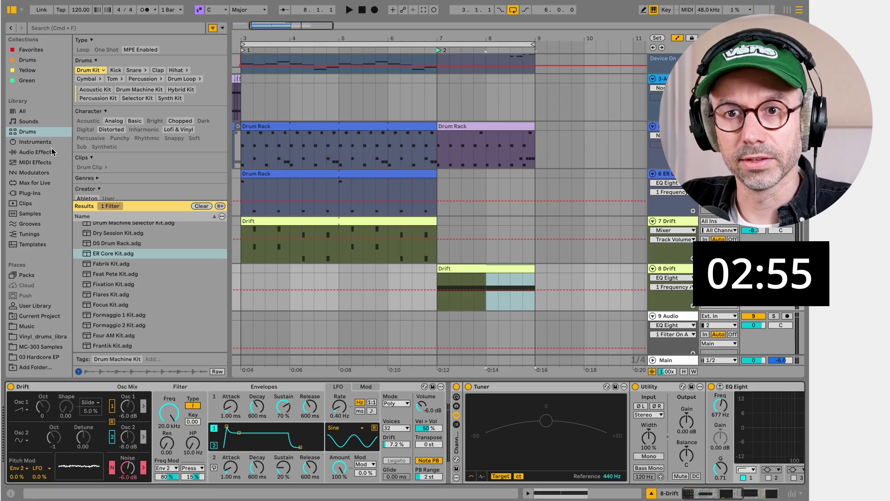
# Add Auto Pan before Spectrum on track 8 Drift, with phase 0°, synced rate 1/16 and amount 42.9 %.
pyautogui.click(37, 152)
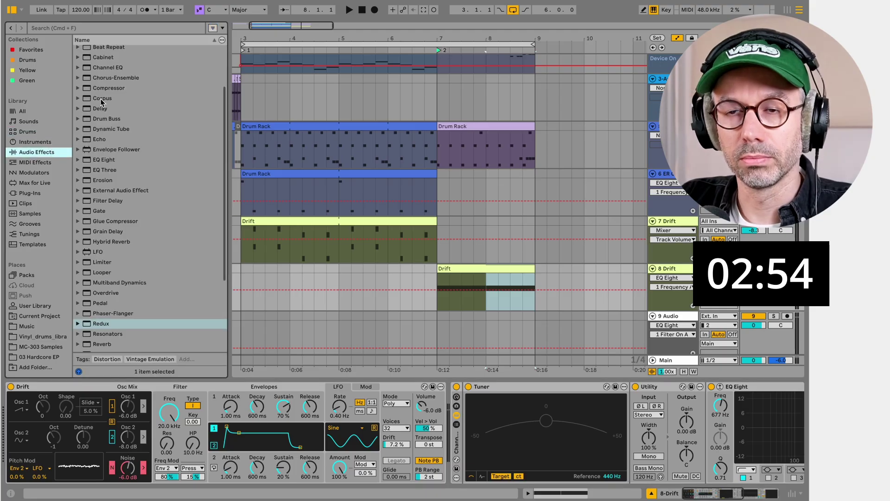
pyautogui.moveTo(106, 91); pyautogui.dragTo(484, 297)
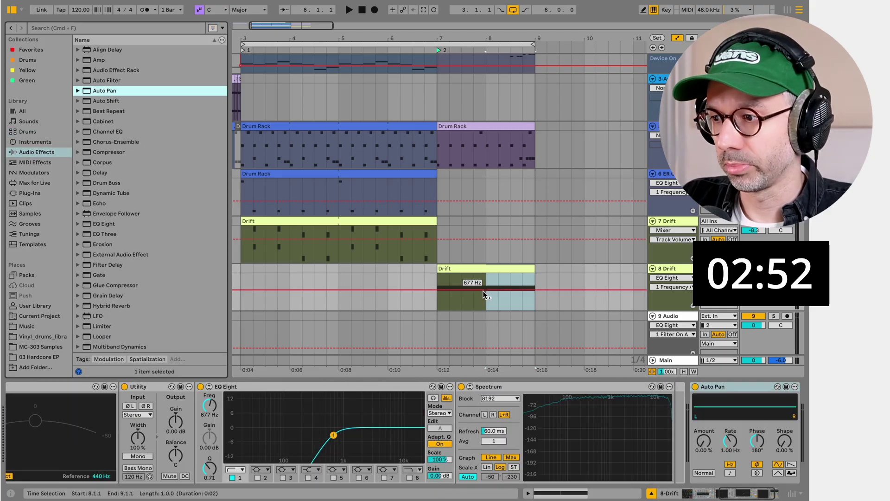
pyautogui.moveTo(755, 441); pyautogui.dragTo(756, 478)
pyautogui.click(730, 473)
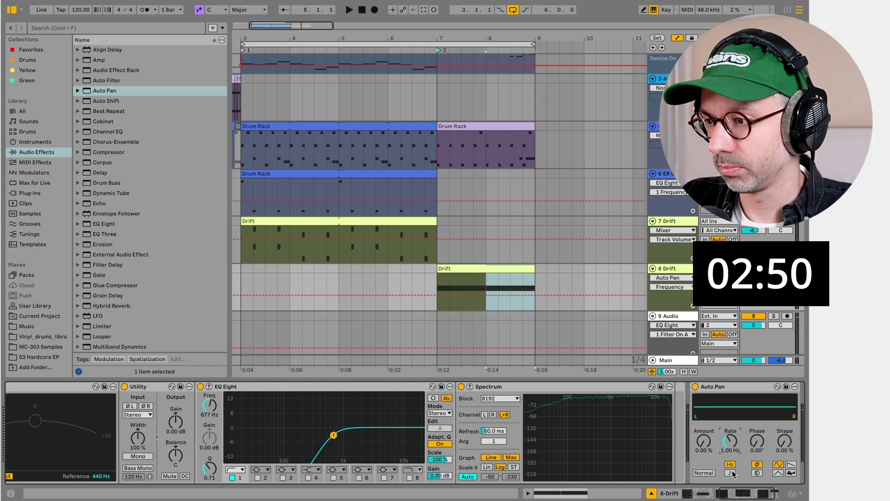
pyautogui.press('space')
pyautogui.moveTo(704, 443); pyautogui.dragTo(703, 426)
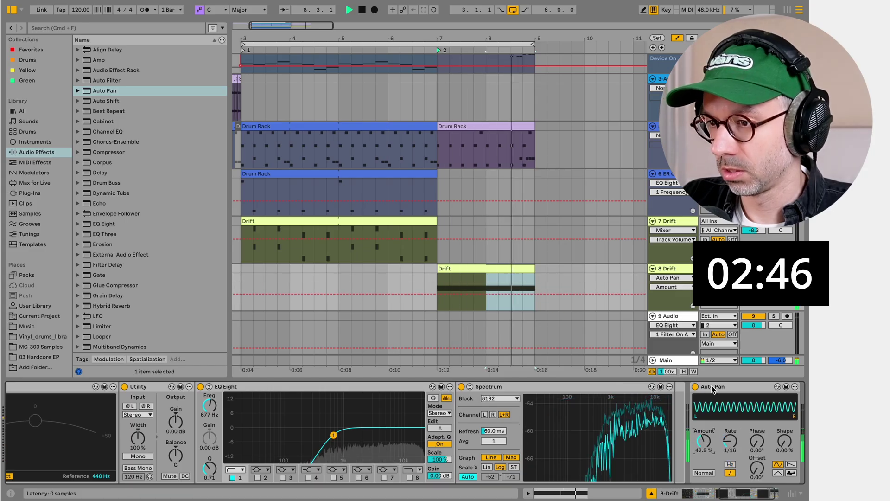
pyautogui.moveTo(716, 386); pyautogui.dragTo(477, 386)
pyautogui.press('space')
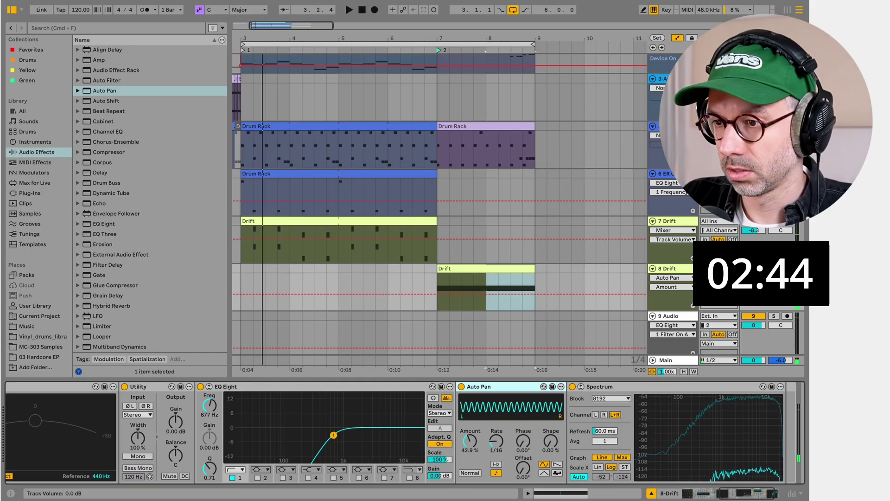
# Automate track 8's Utility gain in a new lane, ramping from -24.9 dB at bar 7 to 0.00 dB in bar 8, and play it back.
pyautogui.rightClick(175, 419)
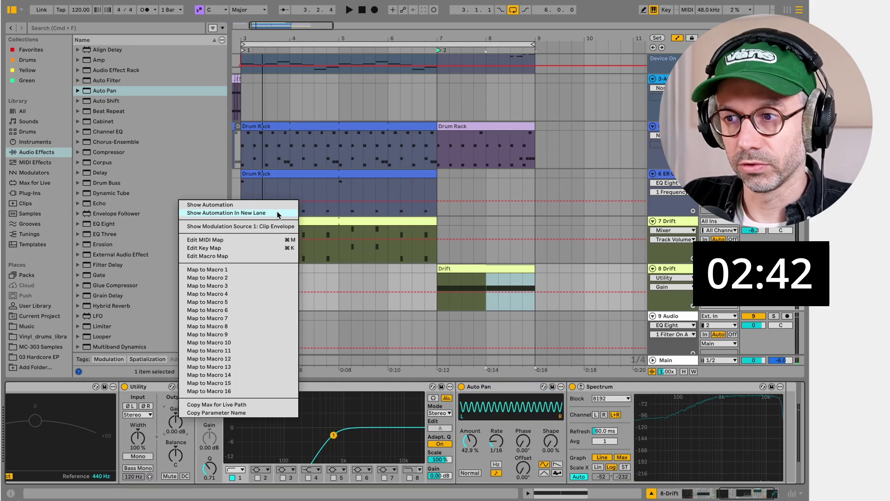
pyautogui.click(260, 213)
pyautogui.click(512, 328)
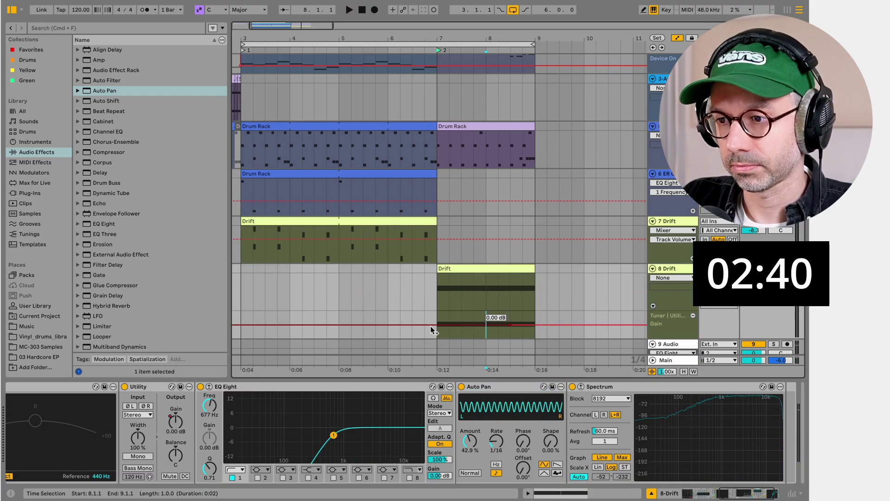
pyautogui.click(427, 311)
pyautogui.press('space')
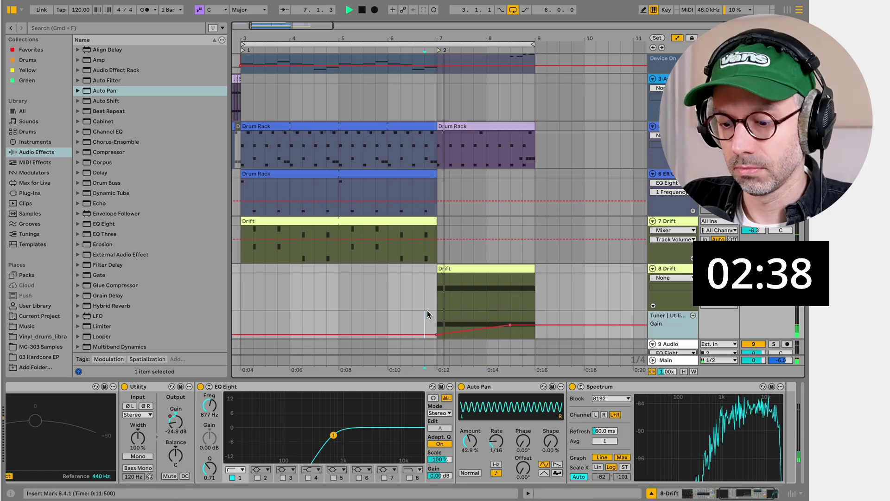
pyautogui.press('super+alt+b')
pyautogui.press('super+alt+l')
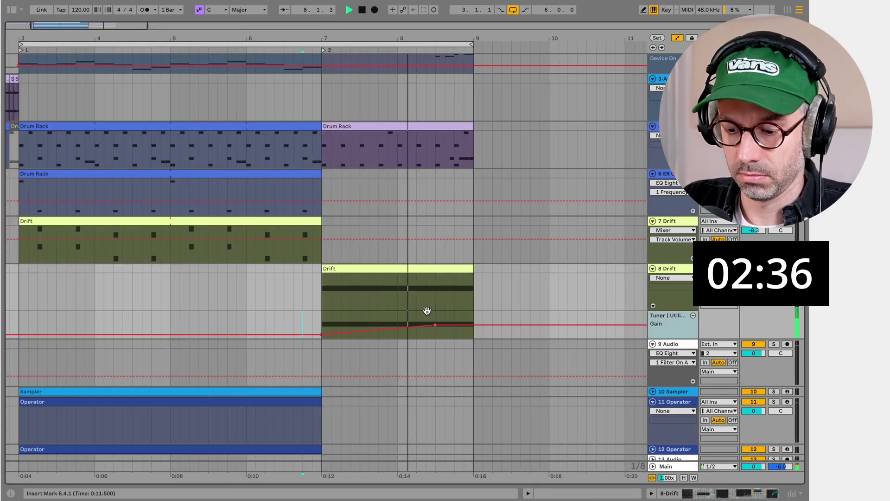
# Add a second Auto Pan to track 8 Drift, set its amount to 45 %, and place it before Spectrum.
pyautogui.press('super+alt+b')
pyautogui.moveTo(97, 90); pyautogui.dragTo(410, 282)
pyautogui.press('space')
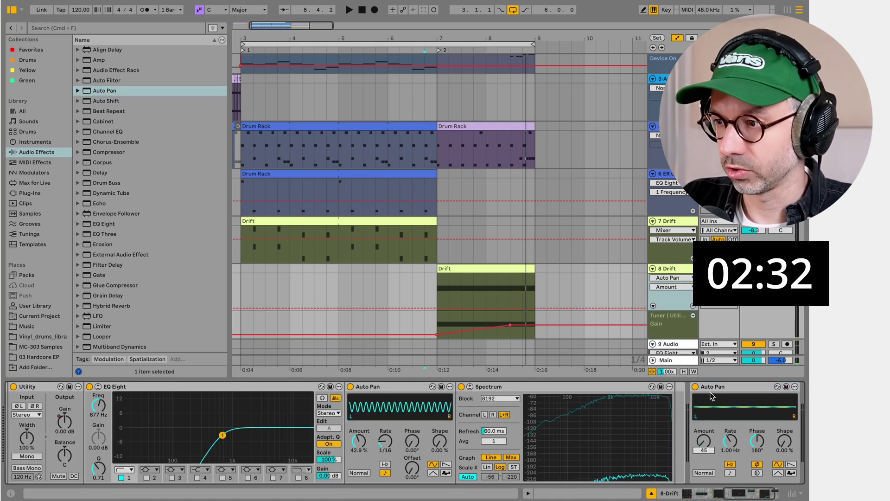
pyautogui.moveTo(710, 391); pyautogui.dragTo(507, 387)
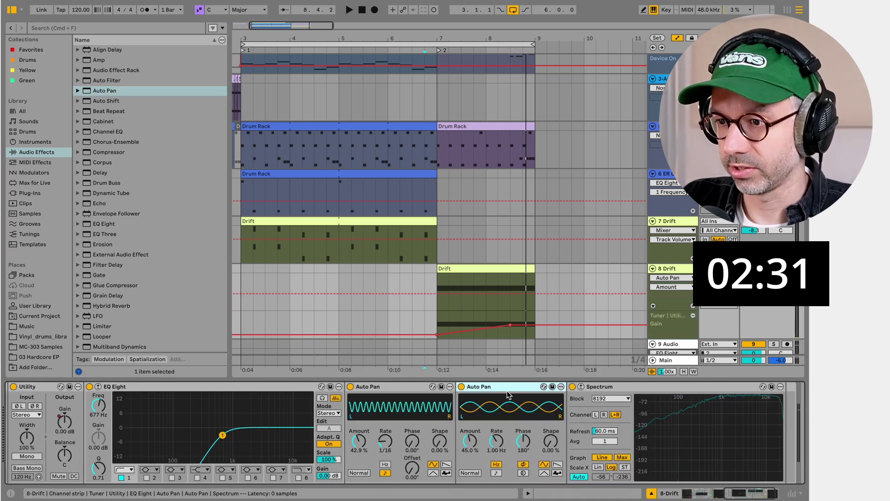
# Rename the first Auto Pan as Tremolo and set the second Auto Pan's rate to 0.57 Hz.
pyautogui.click(406, 390)
pyautogui.press('super+r')
pyautogui.write('Tr')
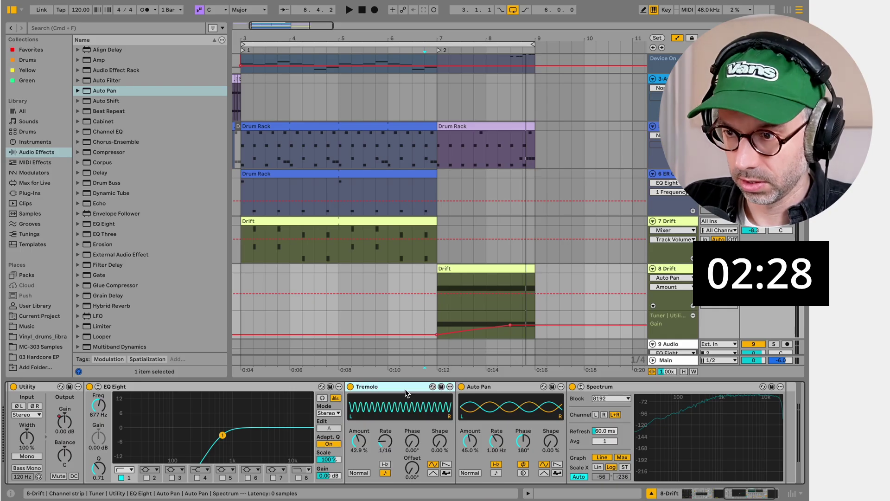
pyautogui.moveTo(495, 442); pyautogui.dragTo(495, 452)
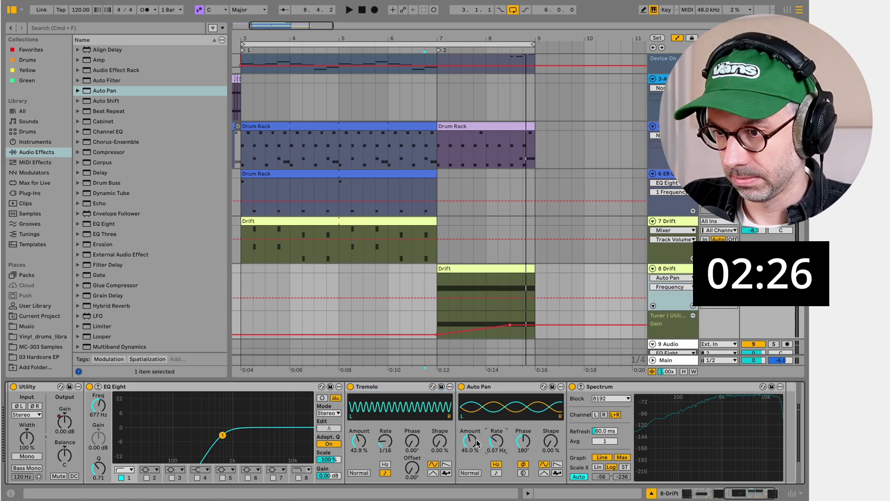
# Add a sixteenth-note Bassdrum hit at 1.4.3 in section 2's 707 drum clip while the arrangement plays.
pyautogui.press('space')
pyautogui.press('super+alt+b')
pyautogui.press('super+alt+l')
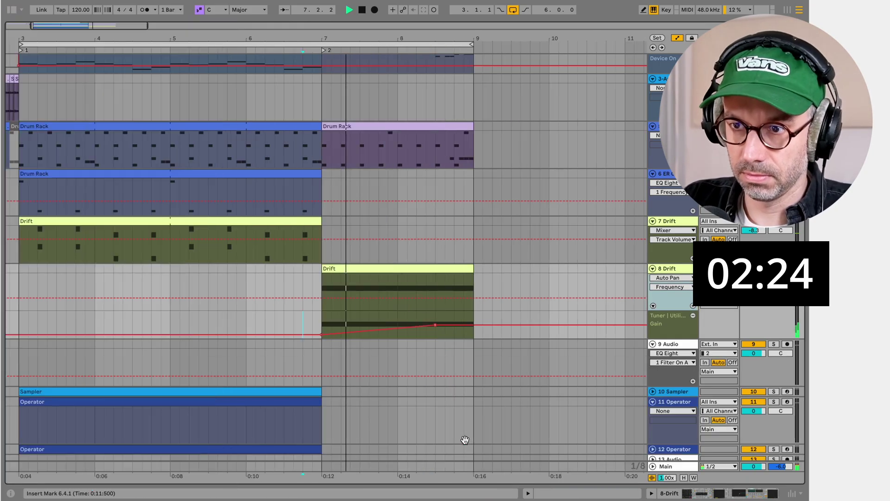
pyautogui.hscroll(-5, 319, 329)
pyautogui.scroll(2, 319, 329)
pyautogui.scroll(3, 319, 329)
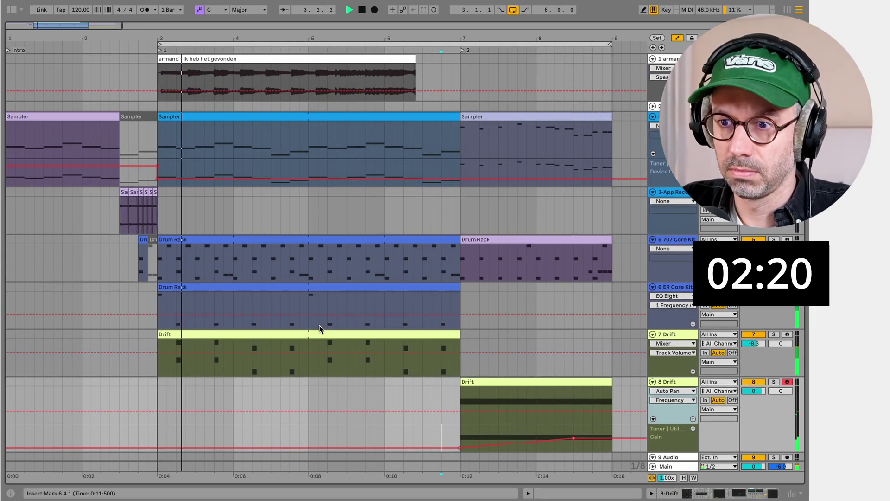
pyautogui.doubleClick(505, 238)
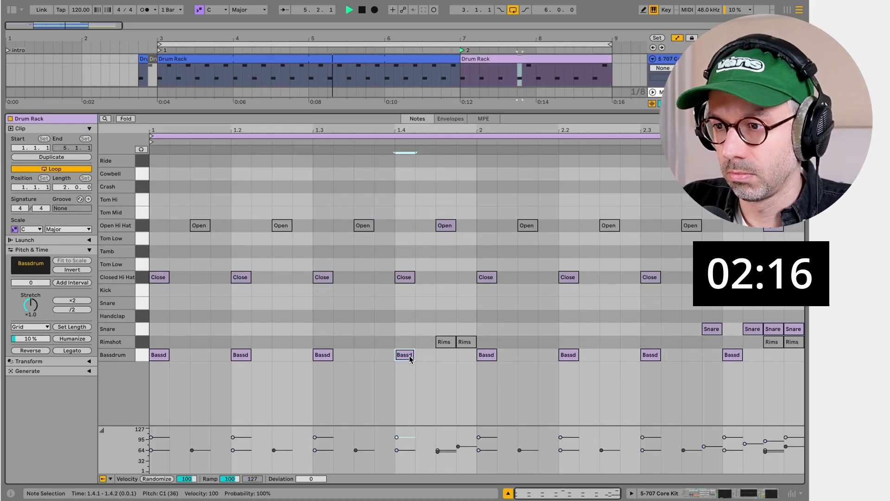
pyautogui.doubleClick(451, 355)
pyautogui.hotkey('shift', 'Tab')
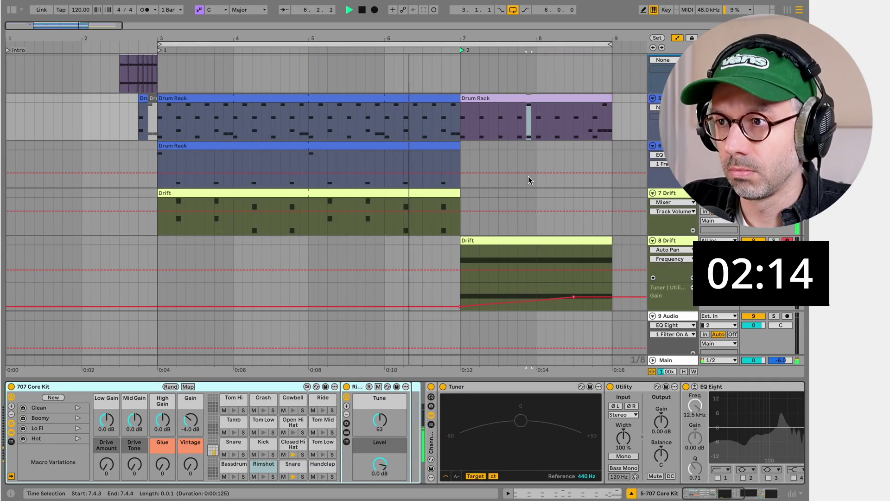
# In section 2's Sampler clip, lengthen the C4 notes on beats 1 and 3 of the first bar to one full beat each.
pyautogui.scroll(4, 527, 177)
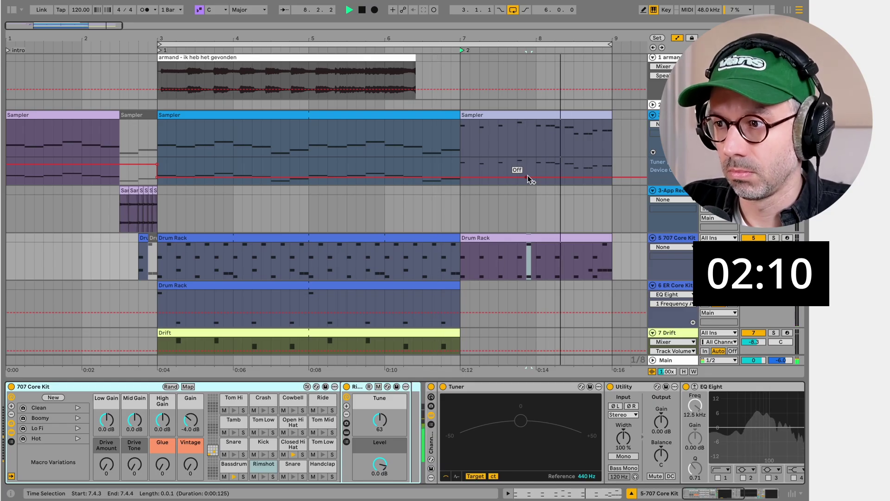
pyautogui.click(531, 239)
pyautogui.scroll(-5, 532, 236)
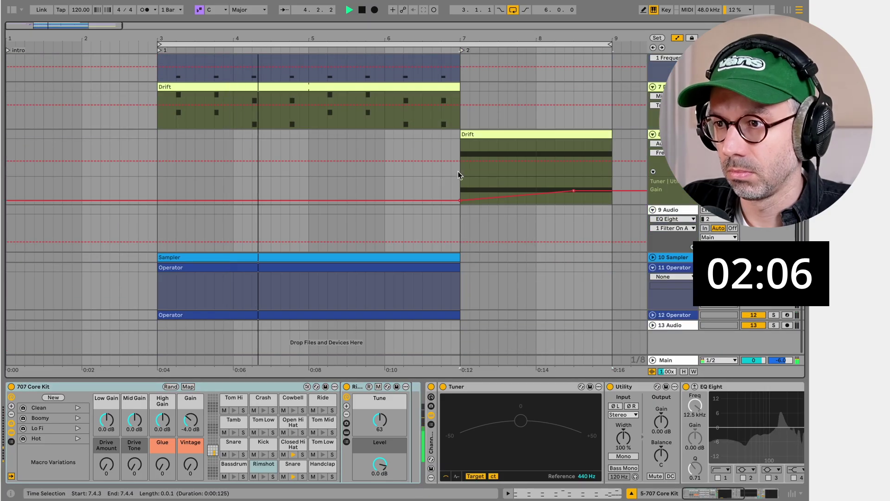
pyautogui.click(463, 184)
pyautogui.scroll(6, 463, 184)
pyautogui.doubleClick(490, 115)
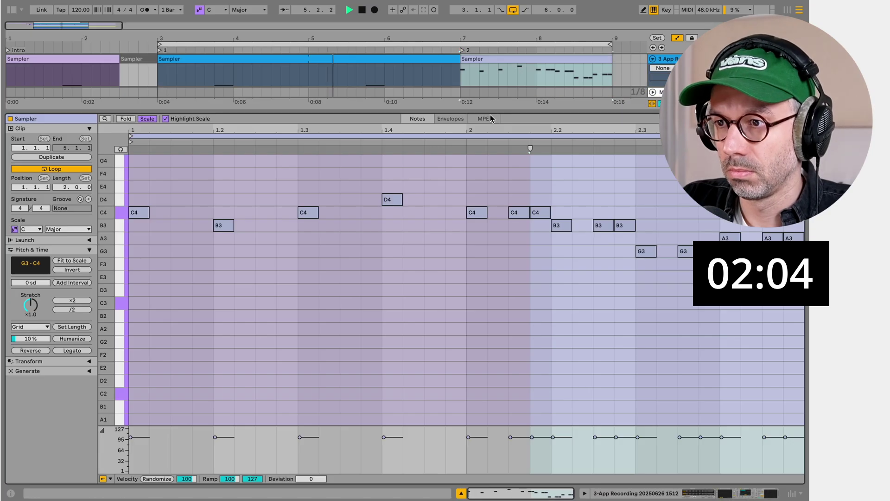
pyautogui.press('space')
pyautogui.click(144, 214)
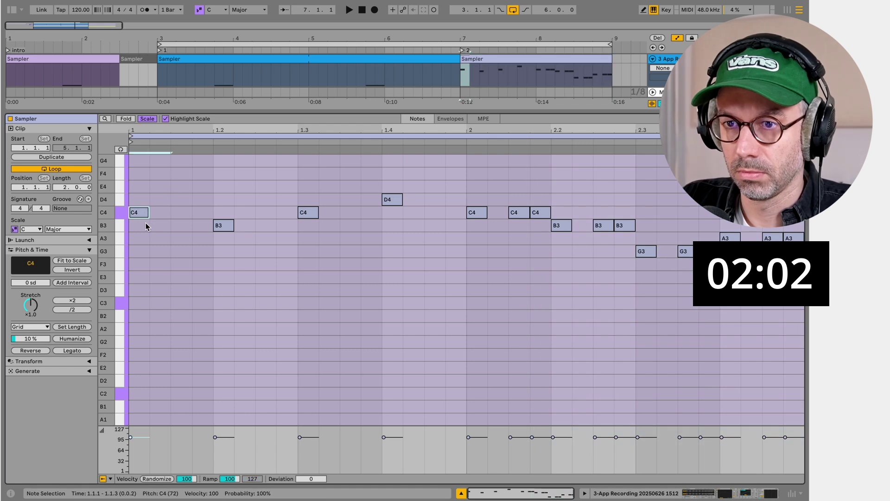
pyautogui.moveTo(148, 214); pyautogui.dragTo(213, 215)
pyautogui.press('space')
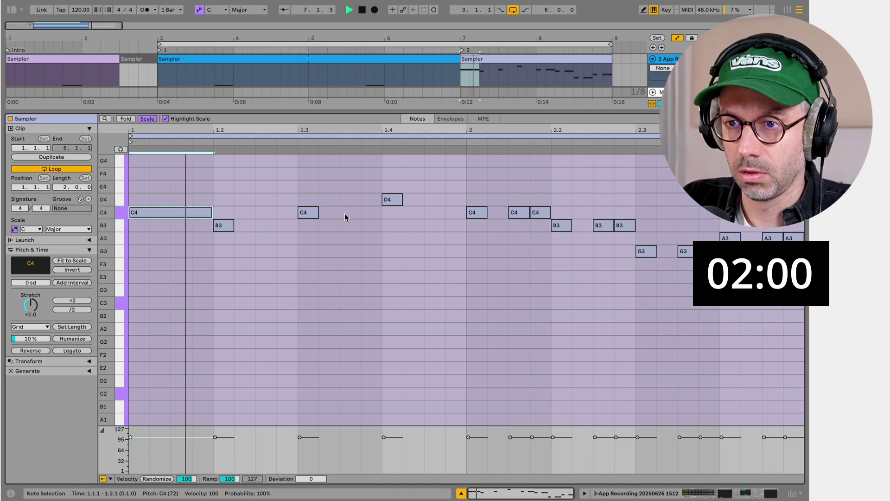
pyautogui.click(308, 212)
pyautogui.moveTo(318, 213); pyautogui.dragTo(380, 218)
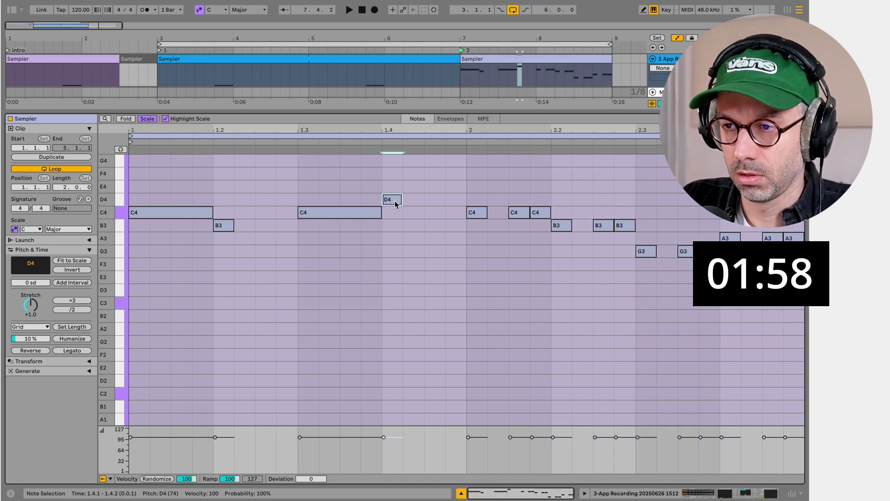
# Add a sixteenth-note D3 at 1.4.3 in section 2's Sampler clip and audition it.
pyautogui.doubleClick(435, 316)
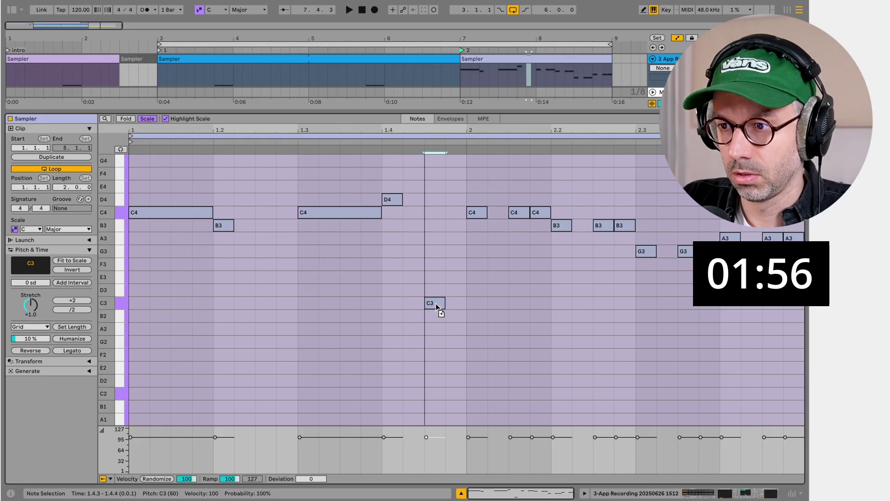
pyautogui.moveTo(435, 306); pyautogui.dragTo(435, 293)
pyautogui.press('space')
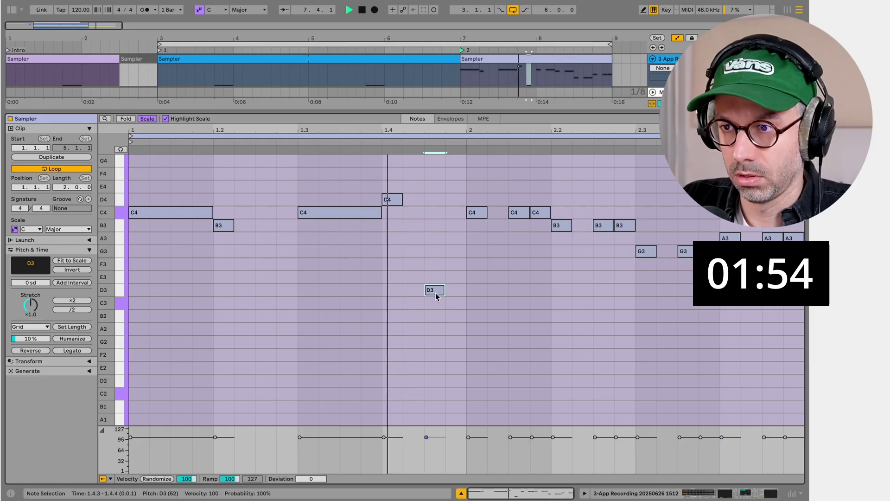
pyautogui.press('space')
pyautogui.press('space')
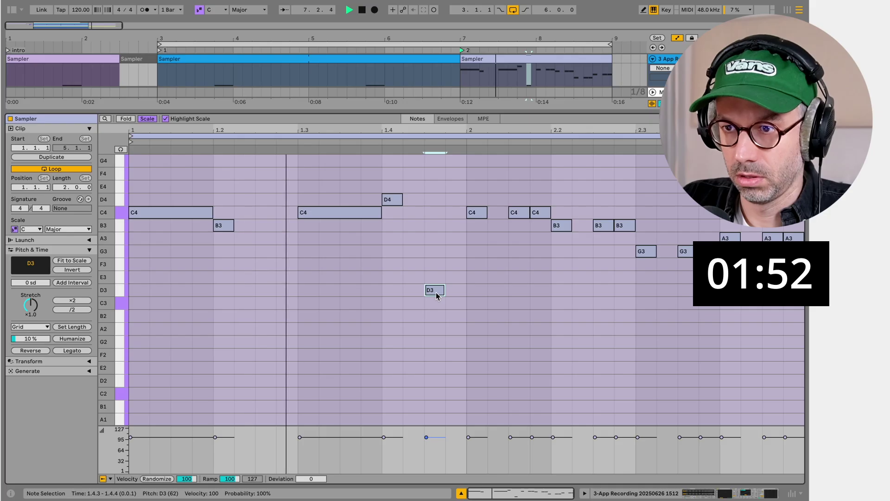
pyautogui.press('space')
# Lengthen the first bar's B3 on beat 2 to a full beat and its D4 on beat 4 to an eighth note, with playback.
pyautogui.moveTo(235, 226); pyautogui.dragTo(292, 228)
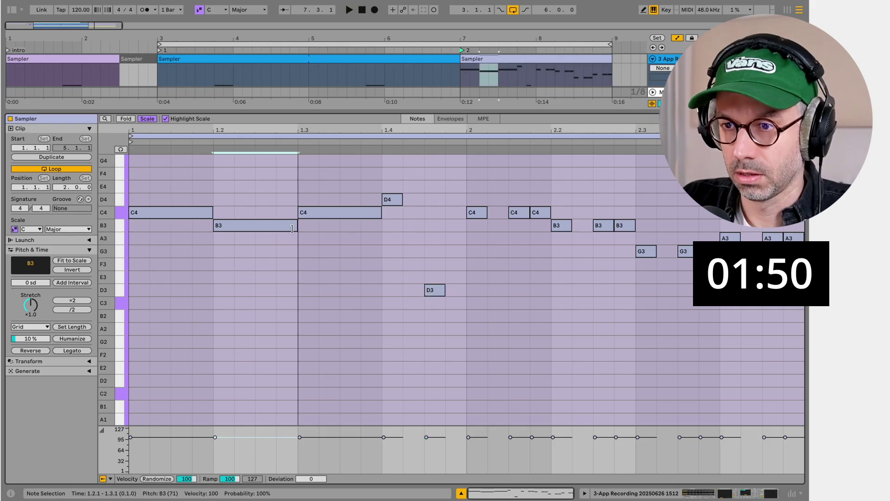
pyautogui.moveTo(402, 200); pyautogui.dragTo(424, 200)
pyautogui.hotkey('ctrl', 'd')
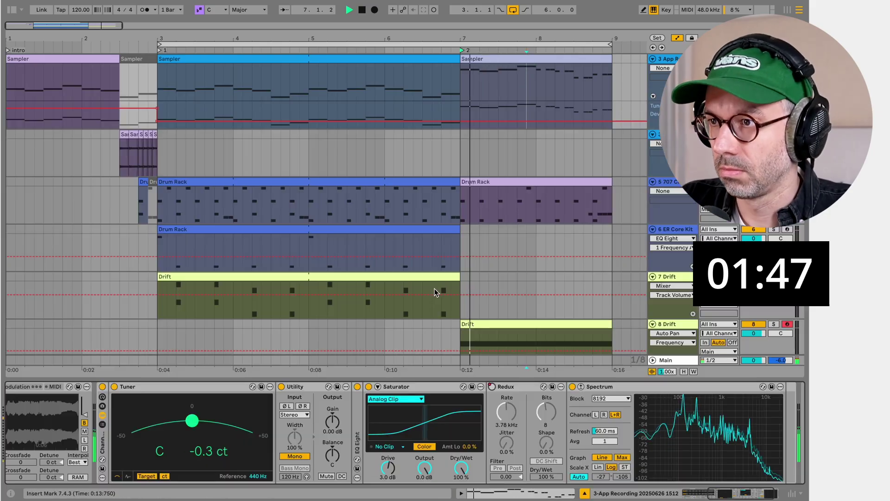
pyautogui.scroll(3, 433, 289)
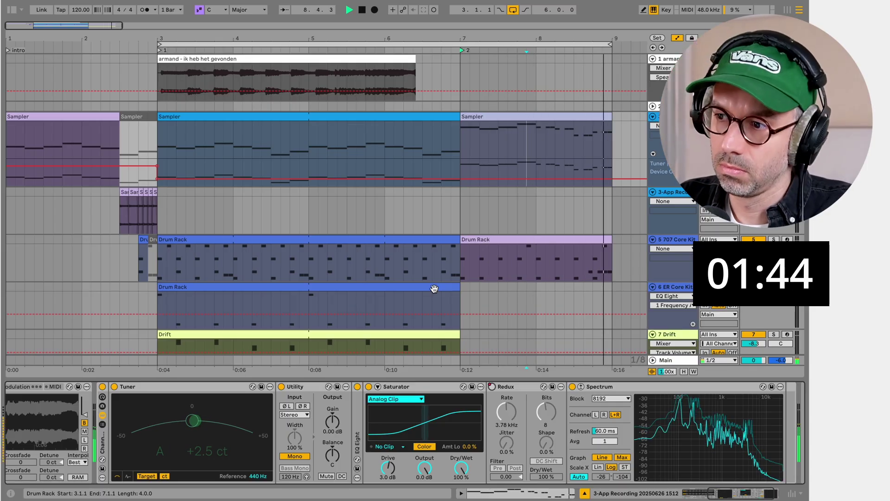
pyautogui.scroll(-1, 434, 288)
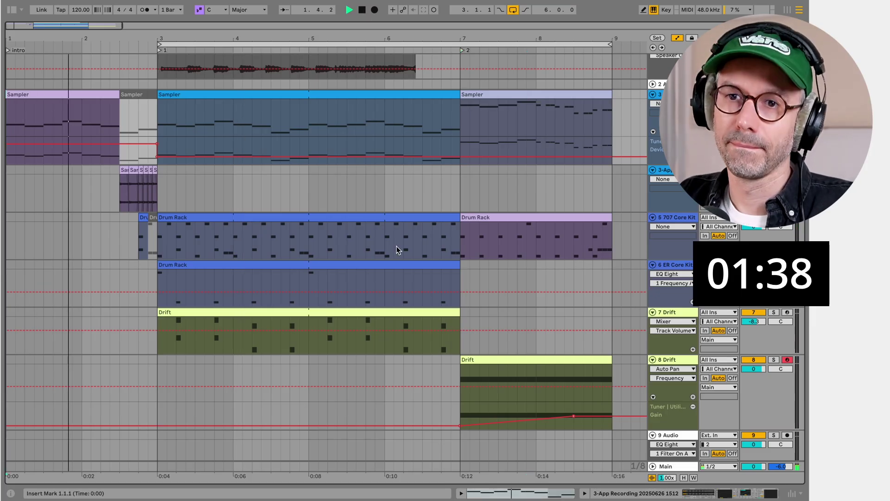
# Stop playback and show the Sampler track's Redux Rate automation in its own lane.
pyautogui.click(672, 493)
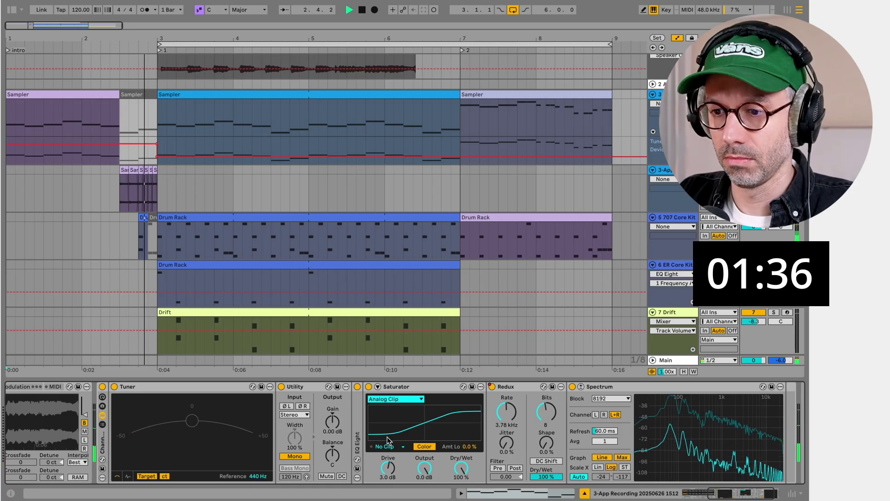
pyautogui.press('space')
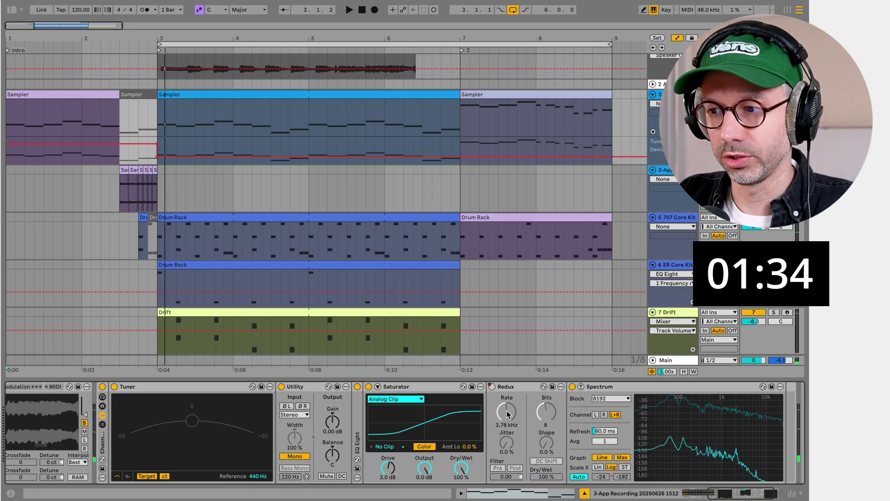
pyautogui.rightClick(507, 413)
pyautogui.click(533, 191)
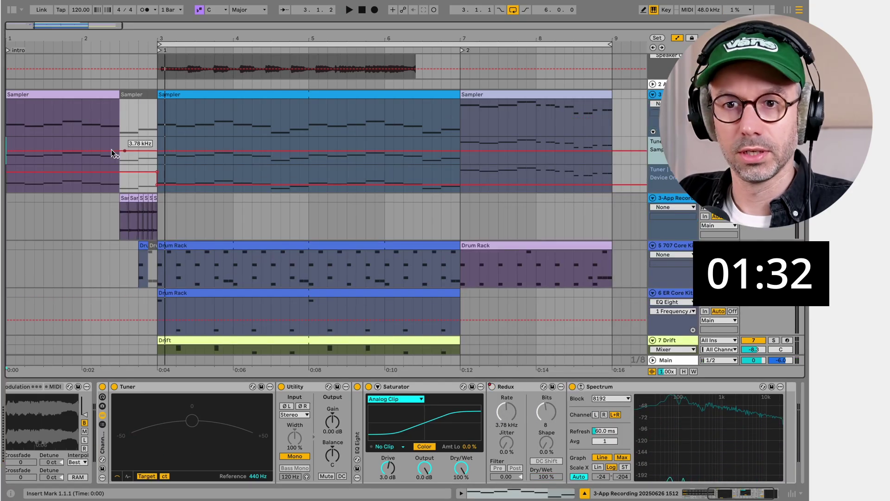
# Automate the Redux rate to ramp up to 3.78 kHz over the intro's opening beats, and play the intro back.
pyautogui.click(44, 150)
pyautogui.moveTo(7, 151); pyautogui.dragTo(7, 163)
pyautogui.press('space')
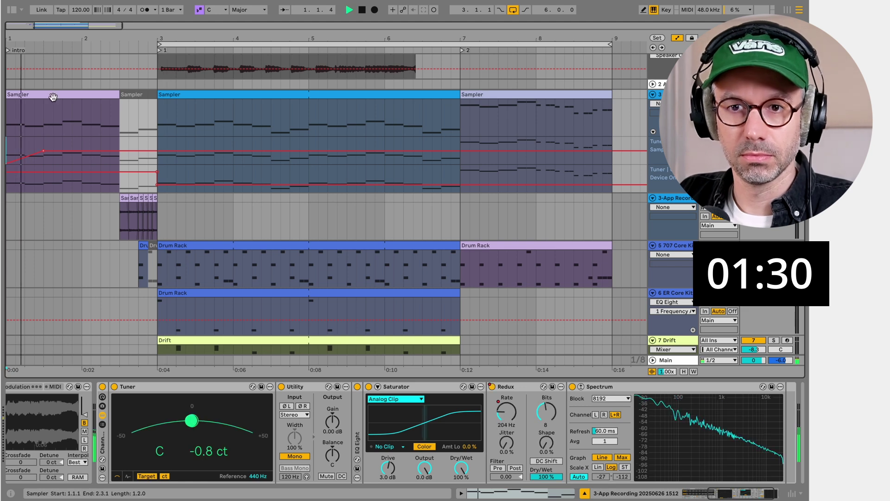
pyautogui.press('space')
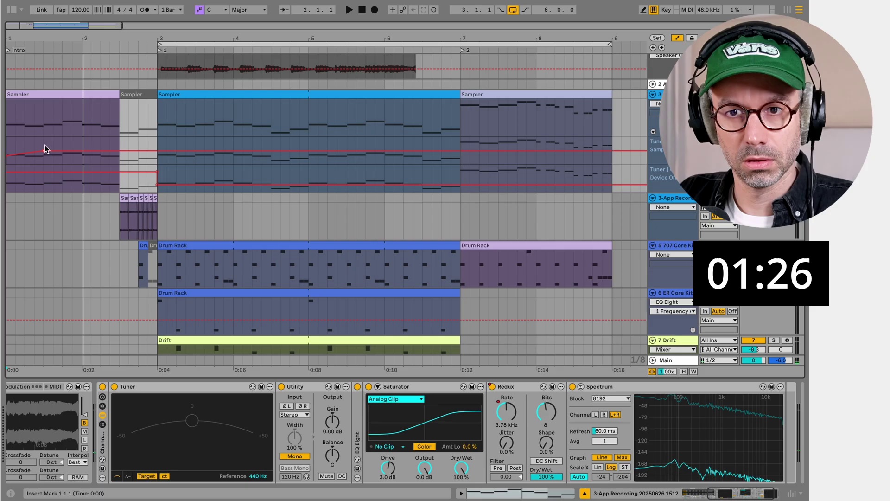
pyautogui.click(29, 93)
pyautogui.press('space')
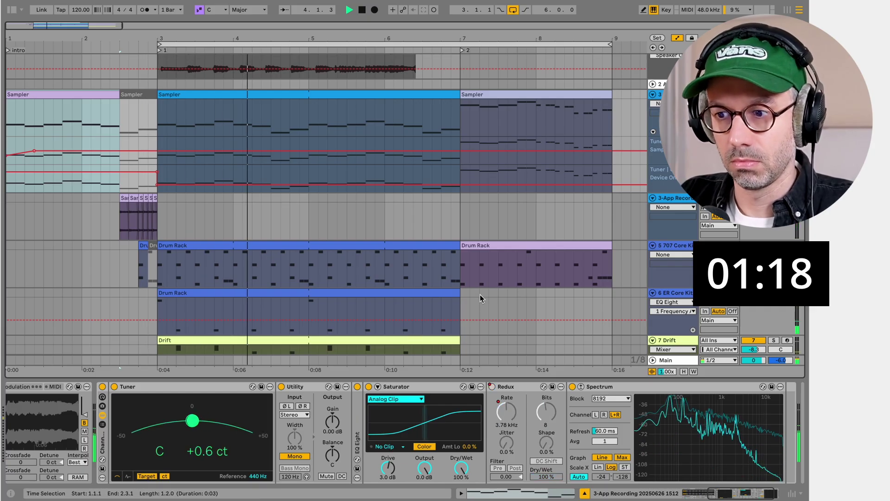
# Bounce the 4.4.1 to 4.4.3 portion of track 7's Drift clip to a new audio track.
pyautogui.click(585, 493)
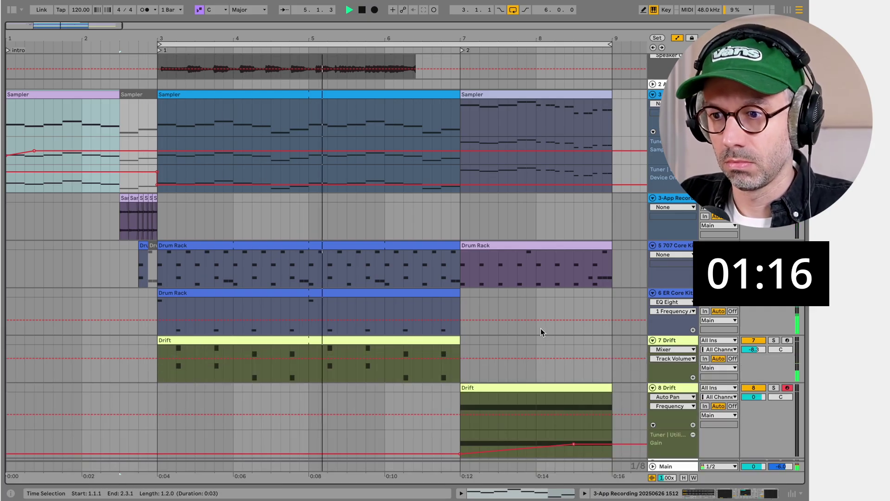
pyautogui.scroll(-5, 541, 328)
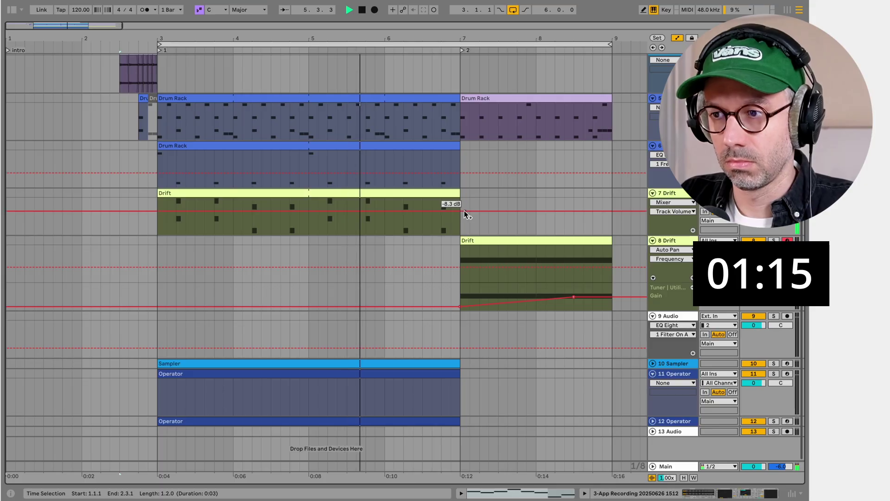
pyautogui.press('space')
pyautogui.click(441, 227)
pyautogui.press('+')
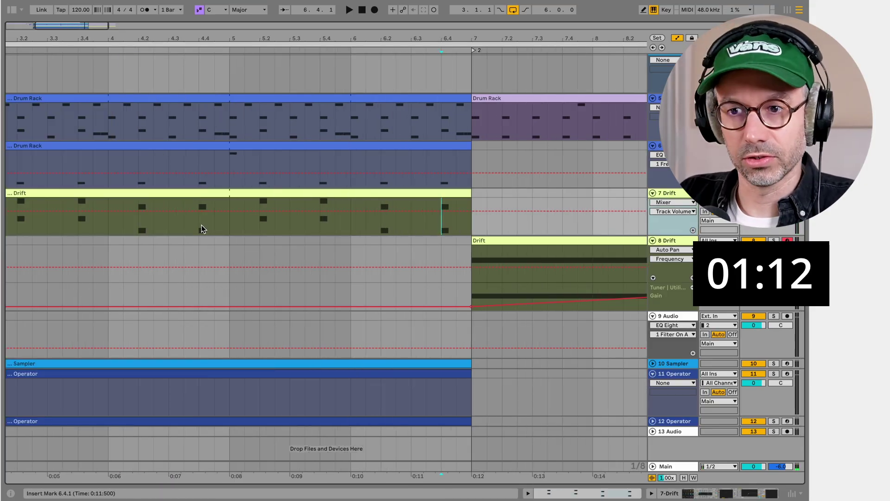
pyautogui.moveTo(199, 227); pyautogui.dragTo(214, 227)
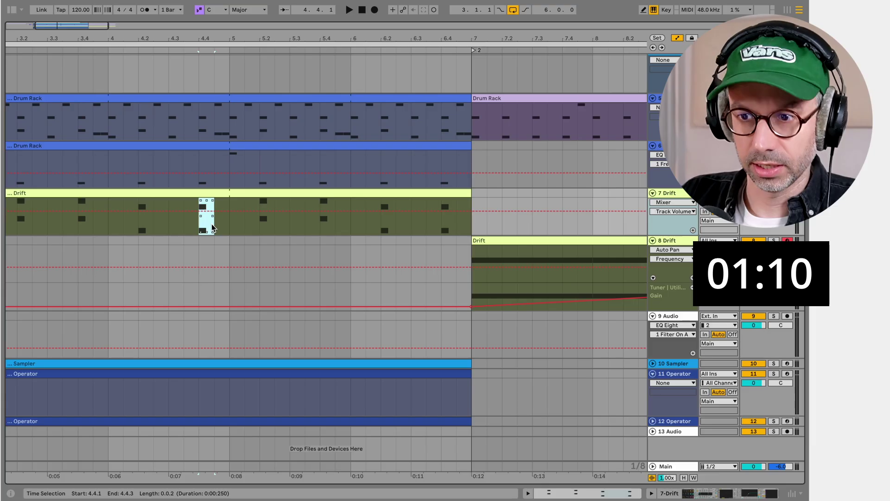
pyautogui.doubleClick(211, 224)
pyautogui.moveTo(212, 225); pyautogui.dragTo(196, 194)
pyautogui.hotkey('ctrl', 'z')
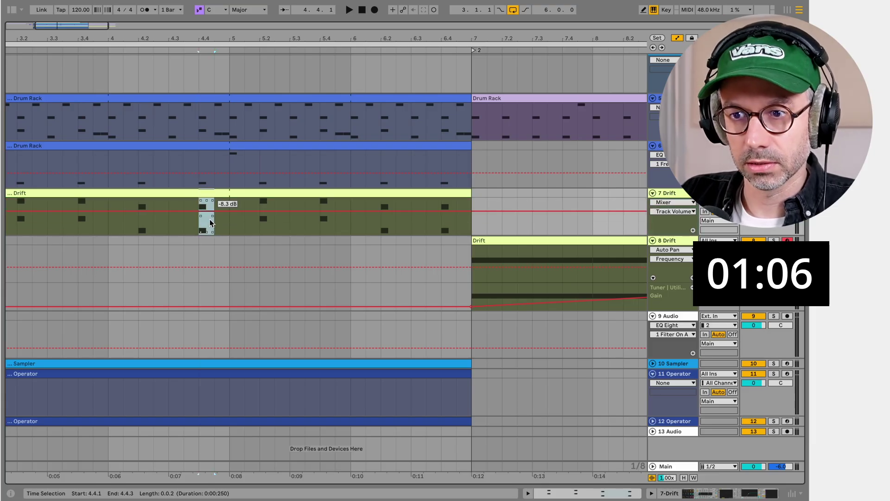
pyautogui.click(217, 229)
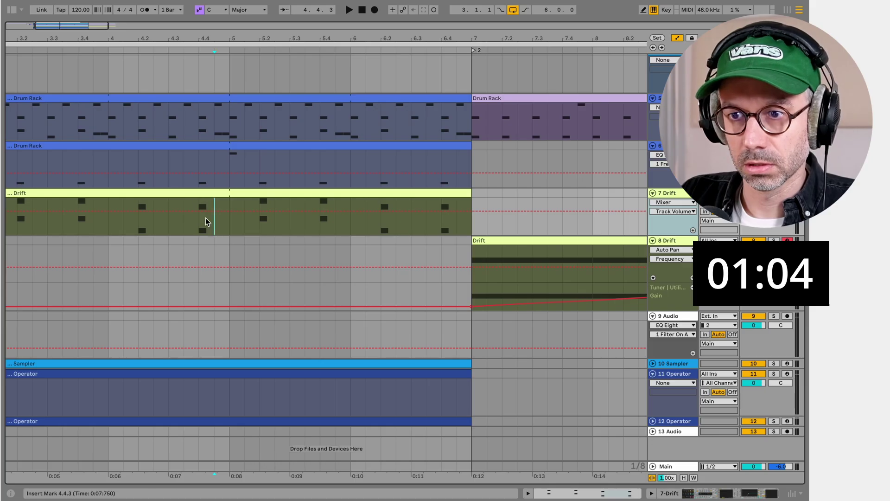
pyautogui.moveTo(206, 218); pyautogui.dragTo(197, 191)
pyautogui.press('space')
pyautogui.press('super+b')
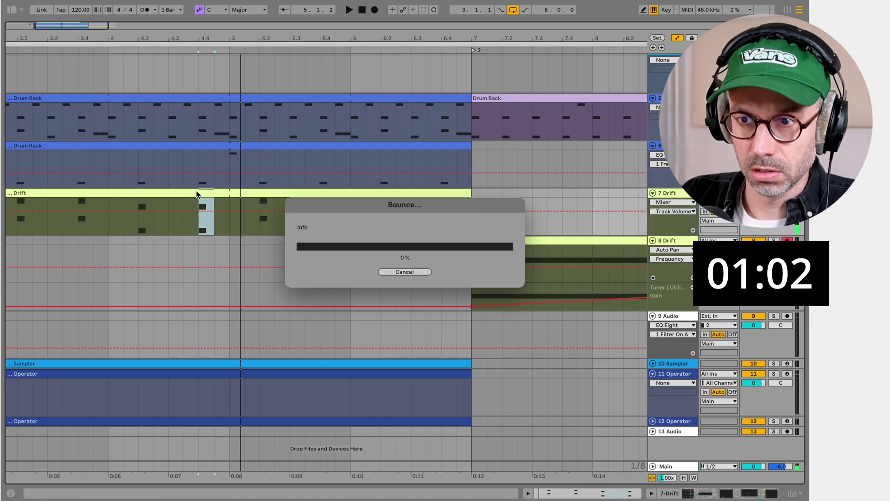
pyautogui.click(199, 250)
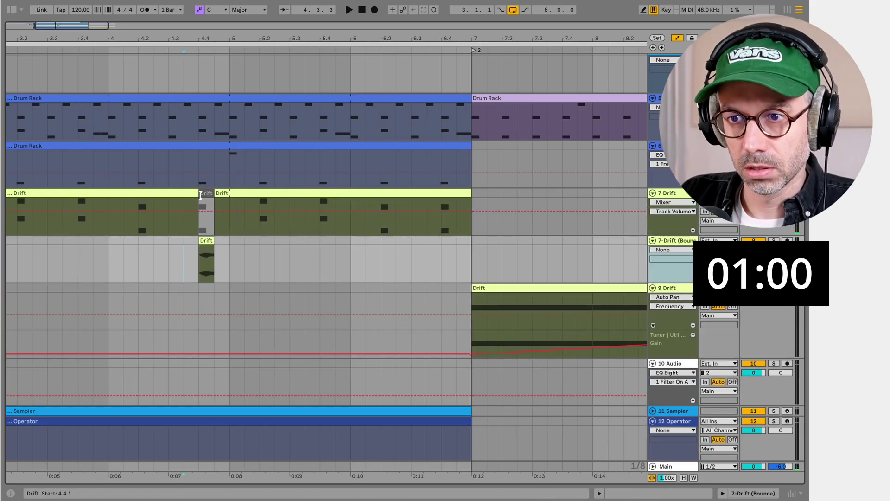
# Reverse the bounced Drift audio clip and return to the arrangement's device view.
pyautogui.click(199, 196)
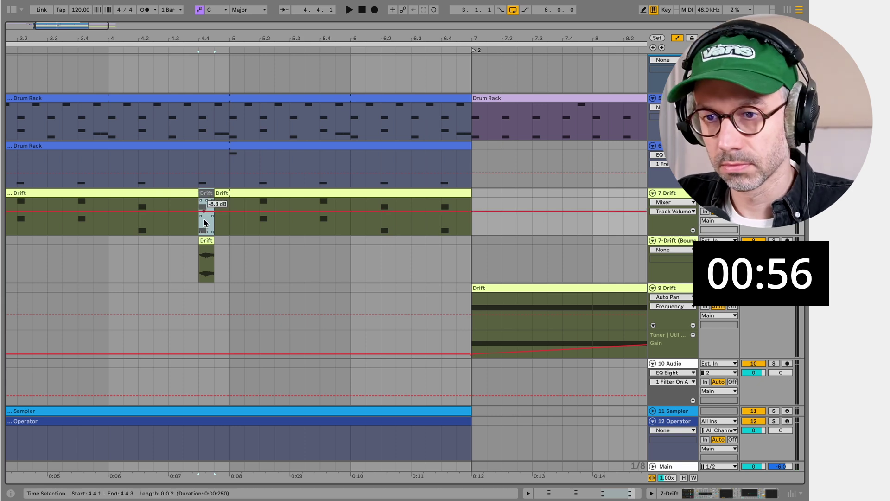
pyautogui.doubleClick(206, 260)
pyautogui.click(29, 329)
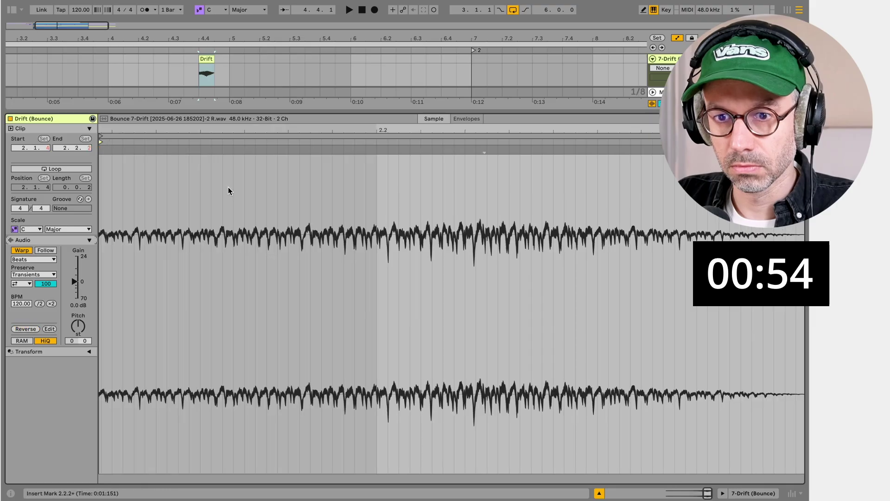
pyautogui.hotkey('shift', 'Tab')
# Play the reversed bounce from 4.3.3 and reactivate the original Drift clip segment at 4.4.1.
pyautogui.click(184, 278)
pyautogui.press('space')
pyautogui.press('+')
pyautogui.press('+')
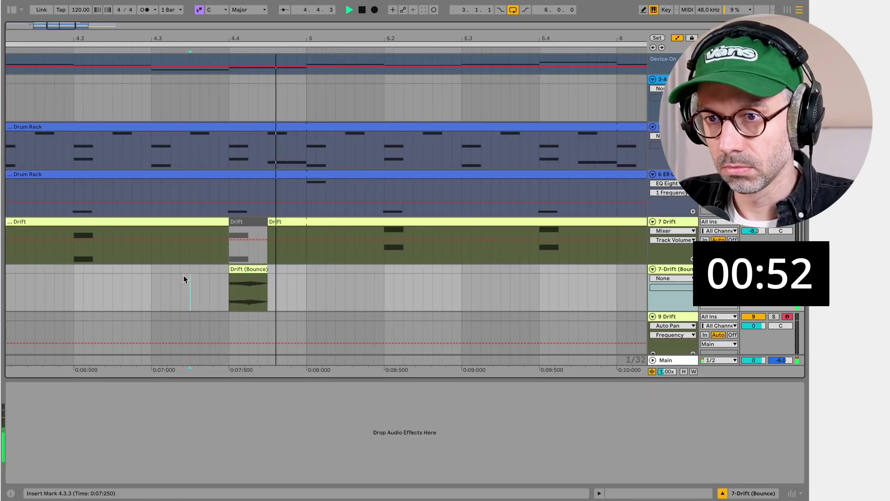
pyautogui.click(242, 223)
pyautogui.press('space')
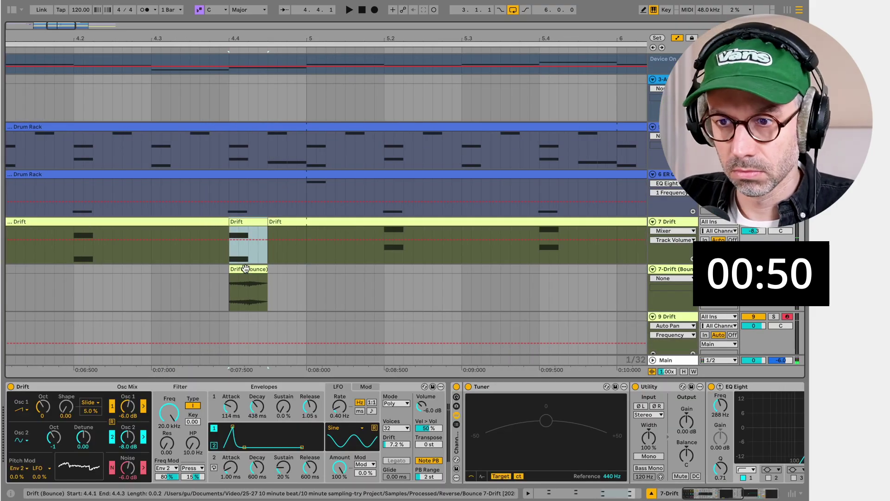
# Move the reversed bounce to 4.3.3, trim it to a thirty-second note, duplicate it at 4.3.4, and audition the result.
pyautogui.moveTo(234, 269); pyautogui.dragTo(271, 274)
pyautogui.press('Delete')
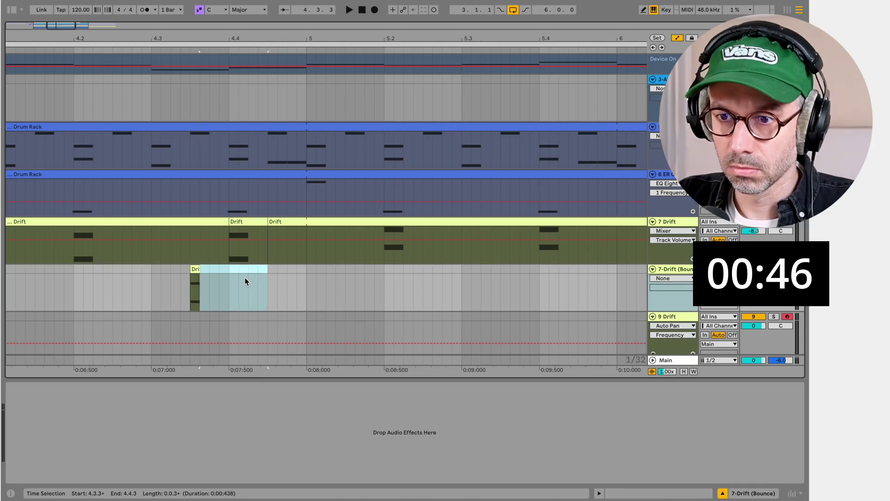
pyautogui.click(209, 273)
pyautogui.hotkey('ctrl', 'd')
pyautogui.press('space')
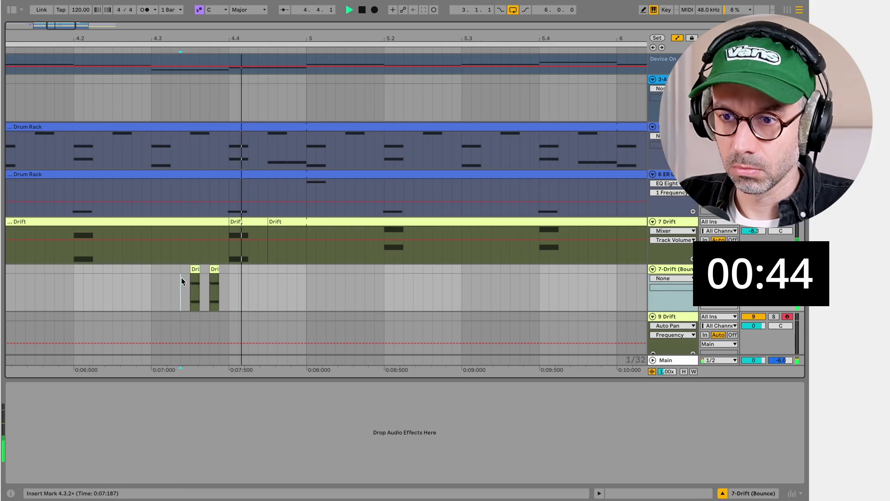
pyautogui.press('space')
pyautogui.click(130, 278)
pyautogui.press('space')
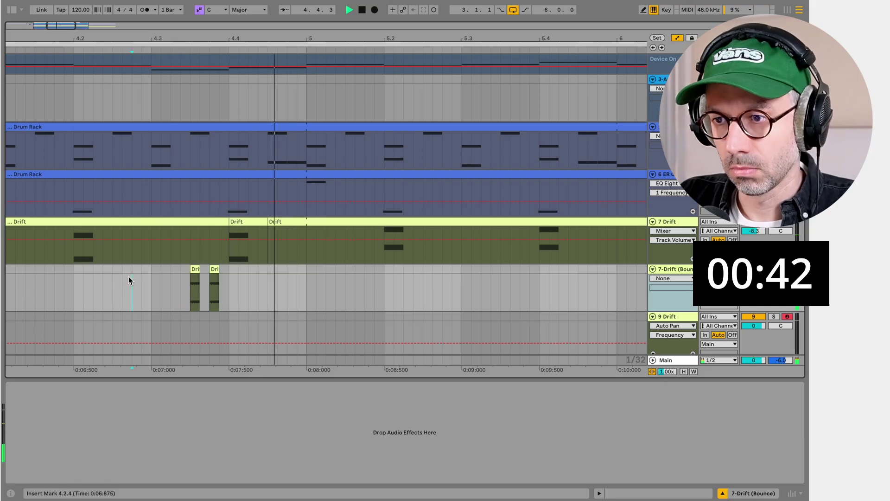
# Duplicate the bounce track's 3.1.1 to 5.1.1 range so the reversed hits repeat in bar 6, and play from 4.3.1.
pyautogui.press('-')
pyautogui.hscroll(-5, 183, 269)
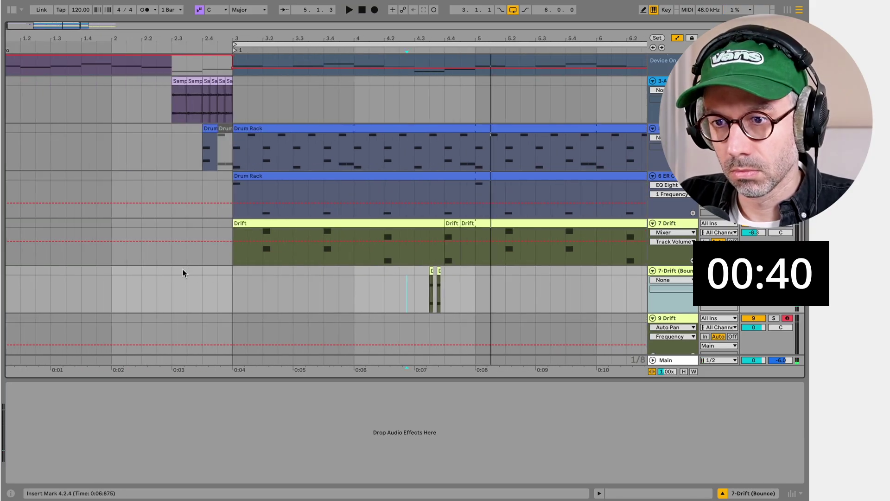
pyautogui.moveTo(237, 275); pyautogui.dragTo(527, 279)
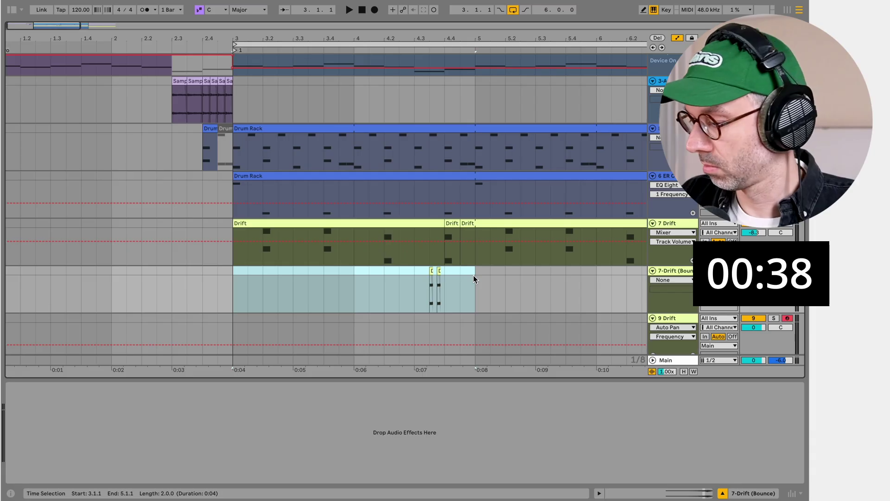
pyautogui.hscroll(5, 473, 278)
pyautogui.click(473, 278)
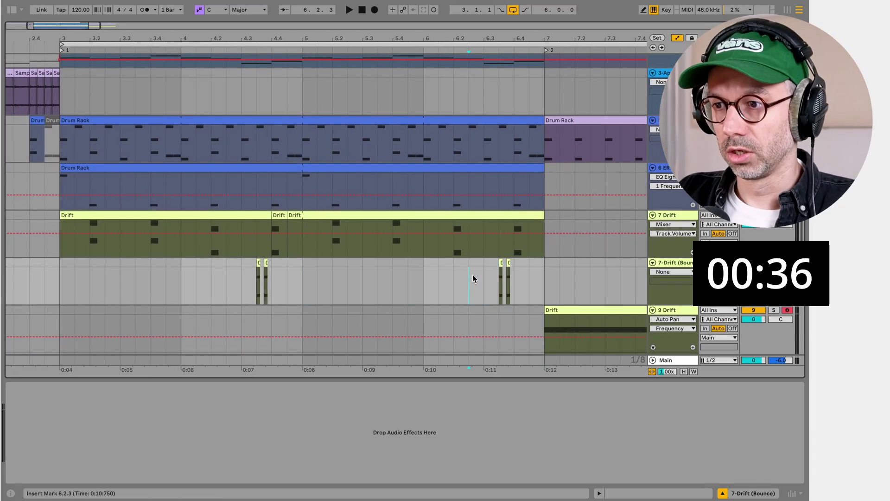
pyautogui.click(241, 275)
pyautogui.press('space')
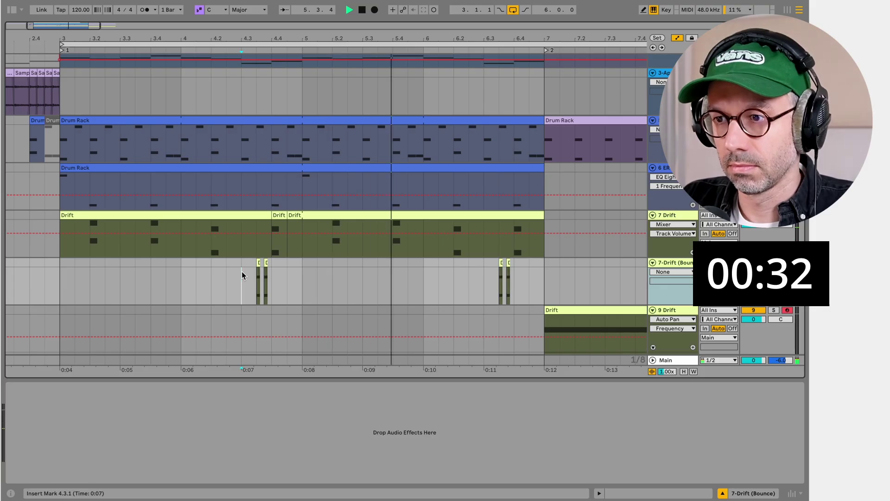
pyautogui.press('space')
pyautogui.click(241, 249)
pyautogui.press('super+alt+b')
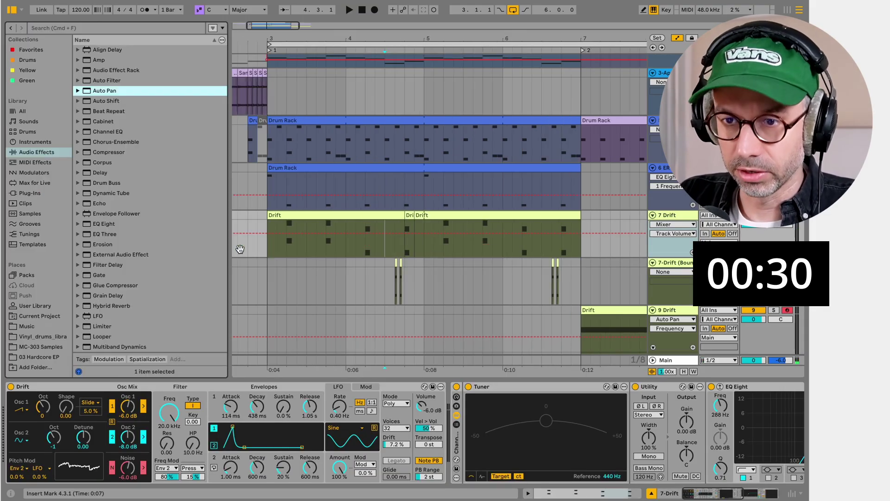
pyautogui.scroll(-6, 117, 288)
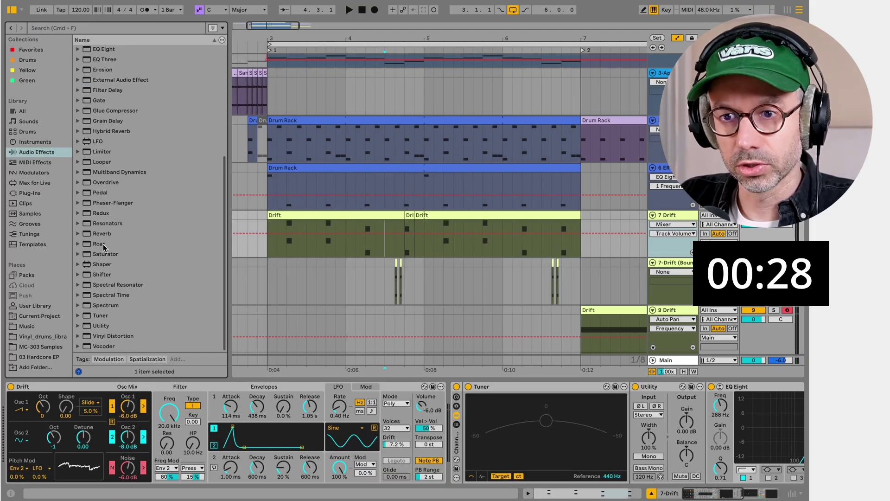
pyautogui.moveTo(103, 233); pyautogui.dragTo(178, 229)
pyautogui.moveTo(300, 230); pyautogui.dragTo(303, 230)
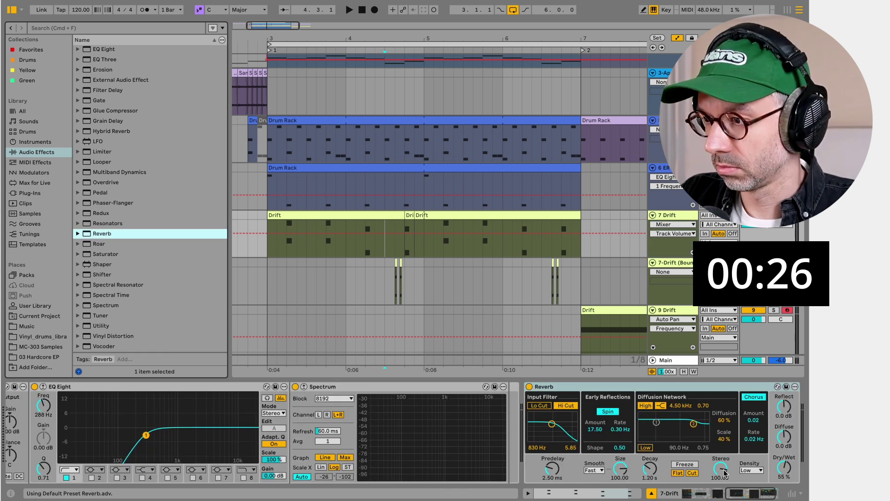
# Set the Reverb's density to High, decay time to 2.52 s and dry/wet to 23% while auditioning the loop, with the browser hidden.
pyautogui.moveTo(784, 468); pyautogui.dragTo(784, 475)
pyautogui.click(753, 470)
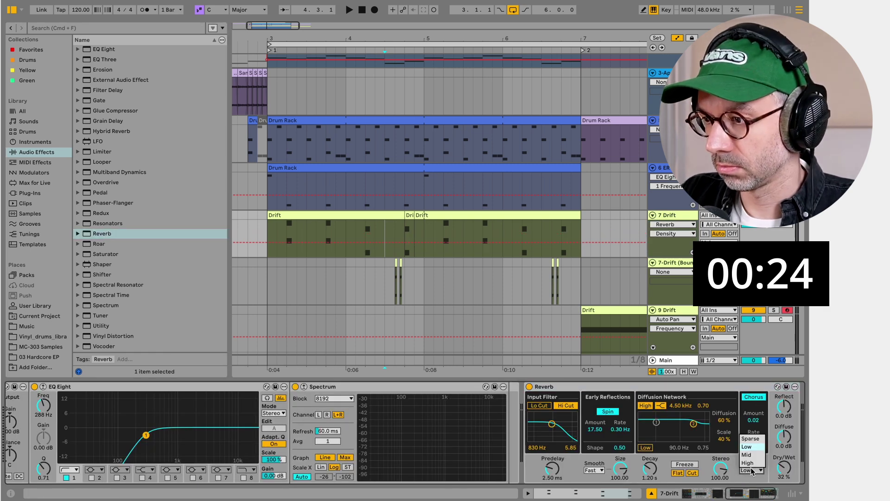
pyautogui.click(751, 463)
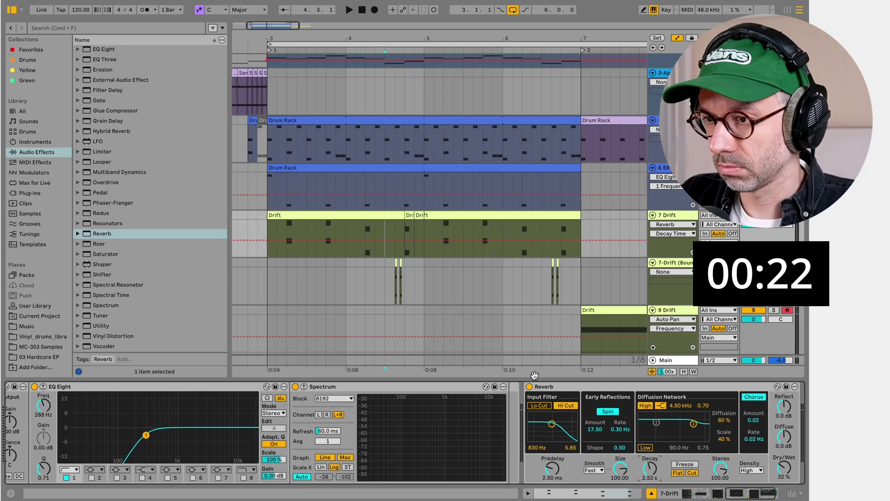
pyautogui.press('space')
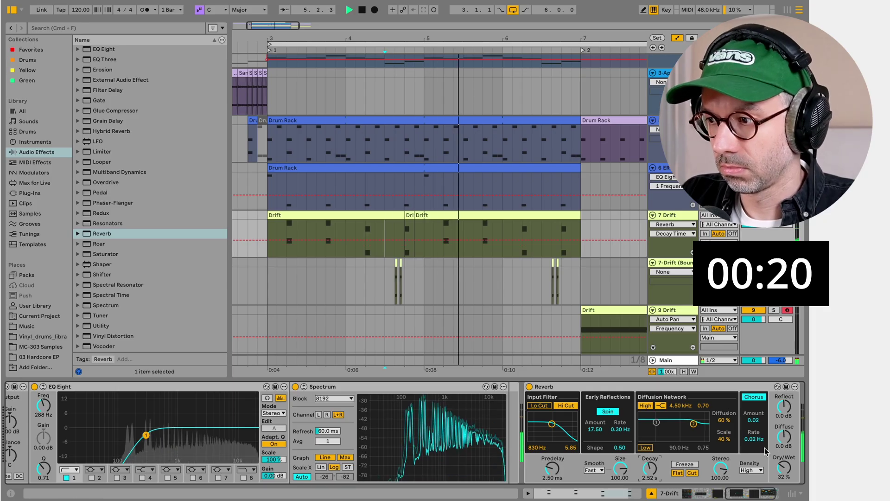
pyautogui.hotkey('ctrl', 'alt', 'b')
pyautogui.moveTo(784, 465); pyautogui.dragTo(787, 470)
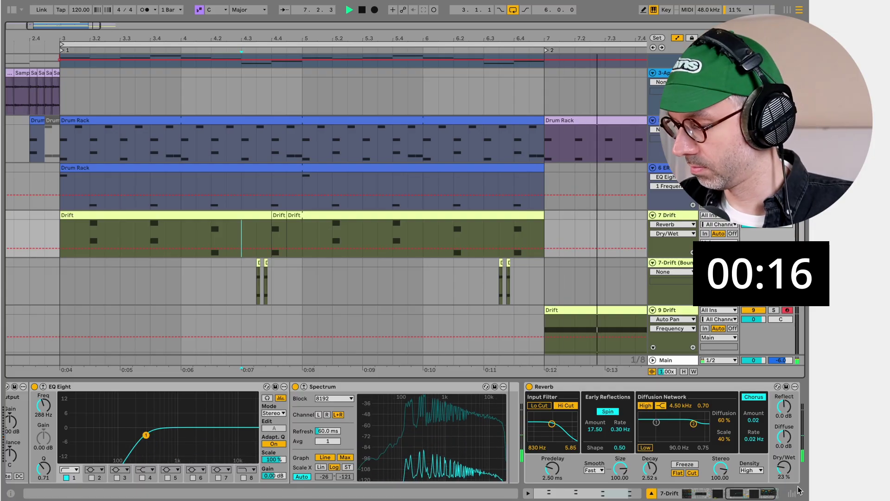
# Hide the device view, fold the armand audio track, and return the stopped playback position to the arrangement's start.
pyautogui.hotkey('ctrl', 'alt', 'l')
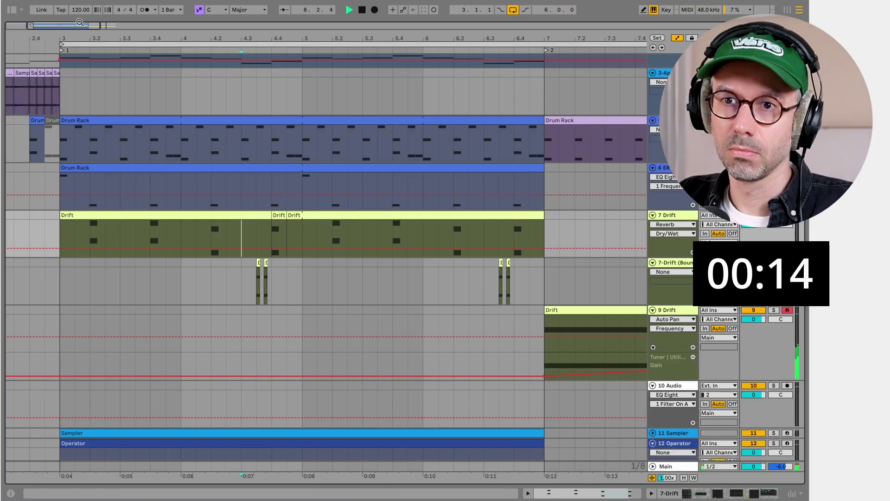
pyautogui.moveTo(80, 23); pyautogui.dragTo(79, 6)
pyautogui.press('space')
pyautogui.scroll(5, 108, 131)
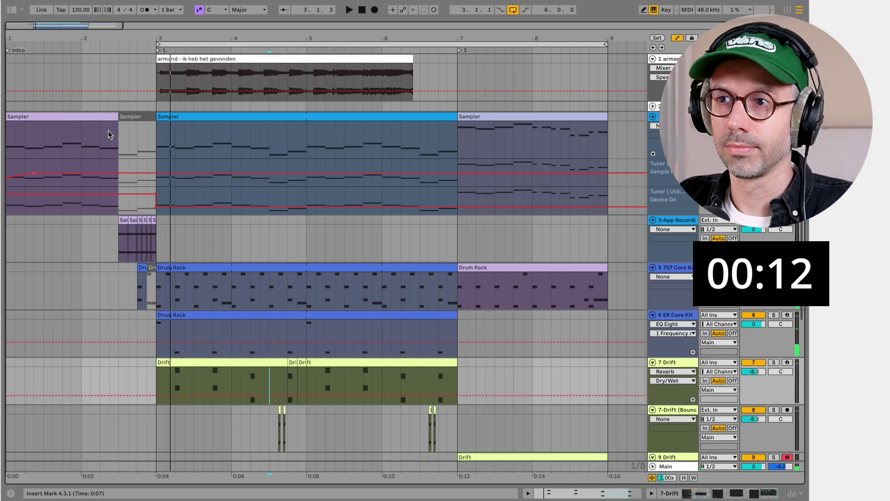
pyautogui.click(653, 59)
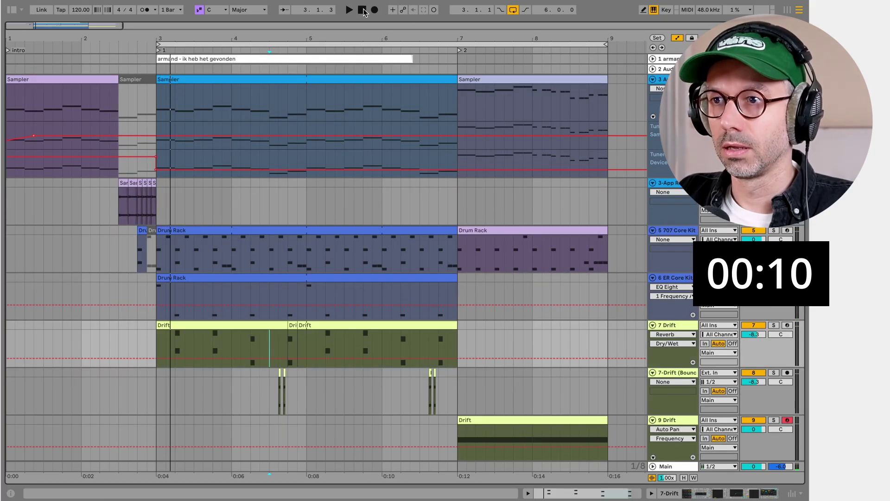
pyautogui.click(362, 10)
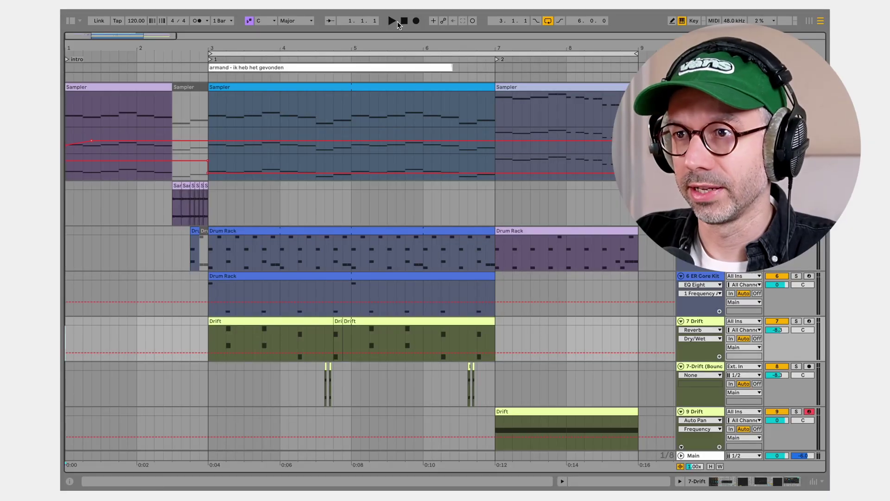
# Examine the arrangement's layers from the bar 3 Sampler clip through the drums and track 7 Drift part to the bar 7 Drift clip.
pyautogui.click(441, 88)
pyautogui.scroll(-1, 441, 89)
pyautogui.scroll(-1, 235, 171)
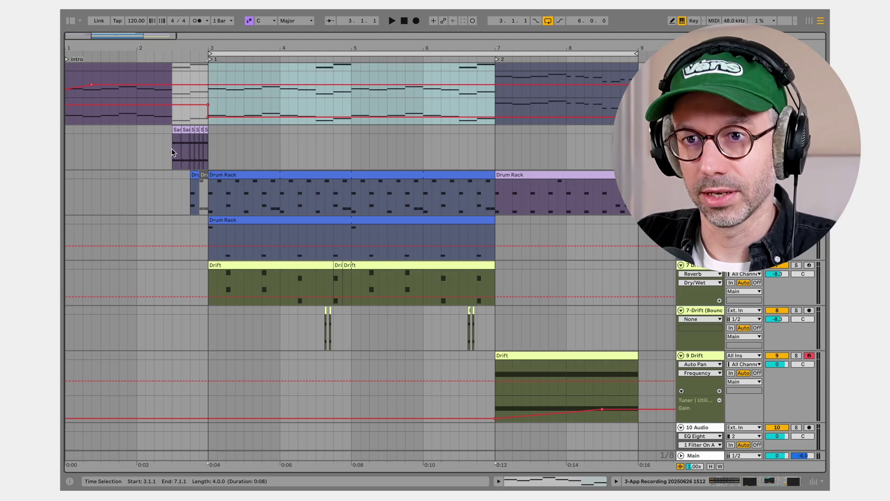
pyautogui.scroll(-1, 211, 146)
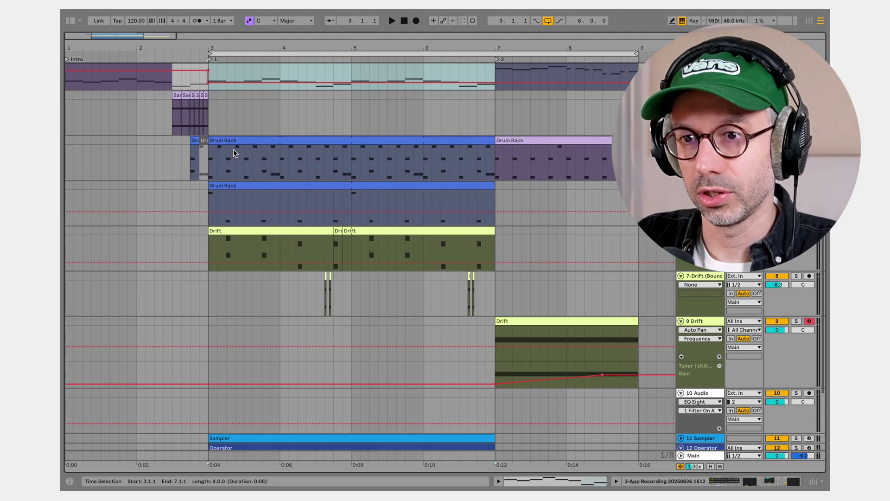
pyautogui.click(233, 187)
pyautogui.scroll(-2, 234, 183)
pyautogui.click(238, 172)
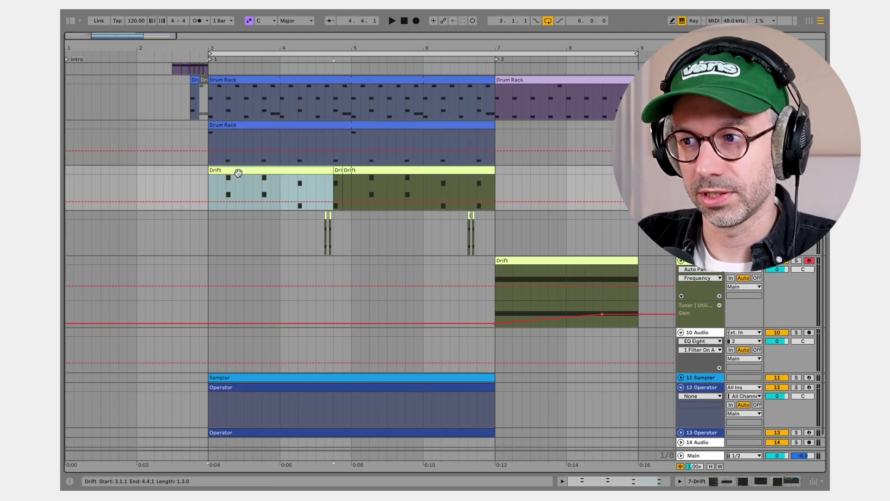
pyautogui.click(521, 260)
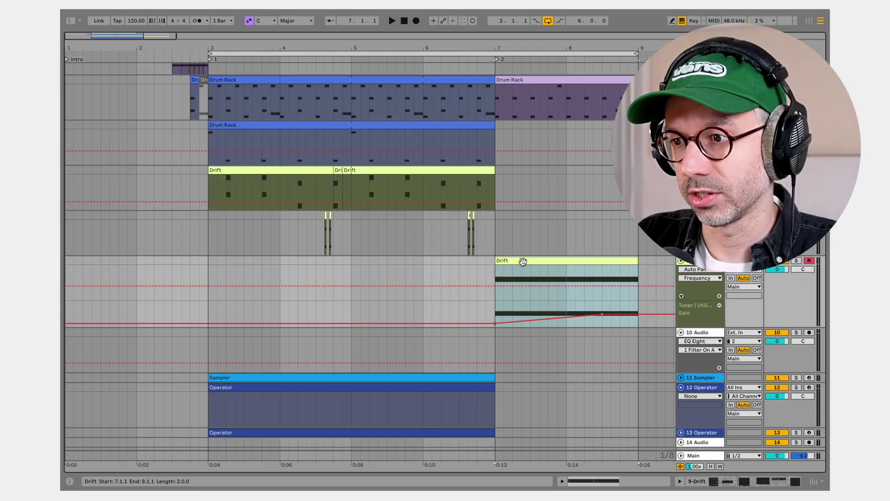
# Fold tracks 10 Audio, 11 Sampler and 12 Operator, and play the arrangement from the intro.
pyautogui.click(680, 332)
pyautogui.click(680, 342)
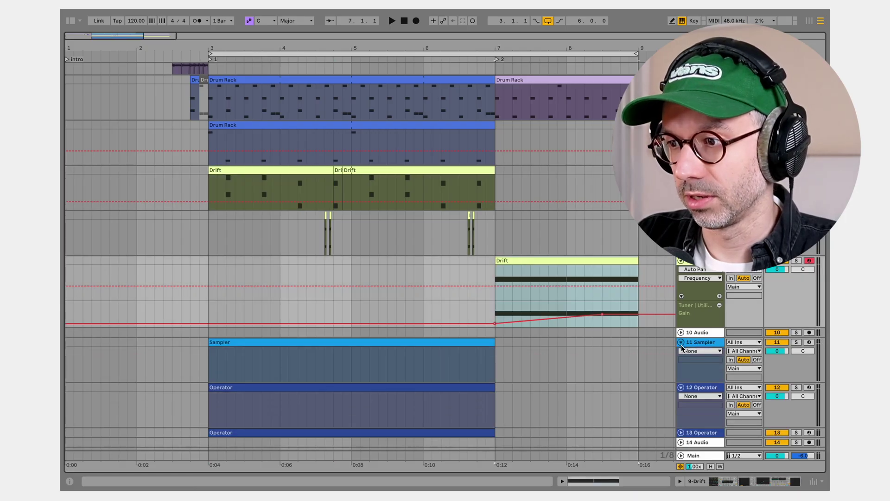
pyautogui.click(680, 341)
pyautogui.click(683, 355)
pyautogui.scroll(5, 442, 126)
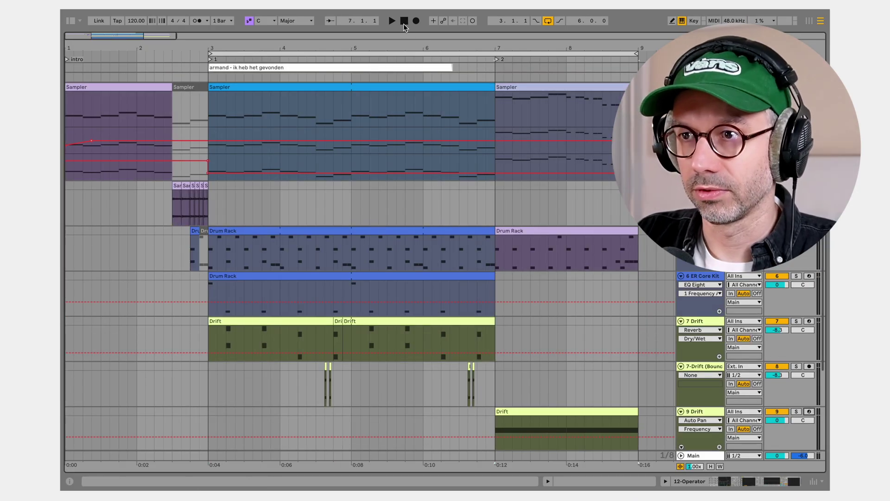
pyautogui.press('space')
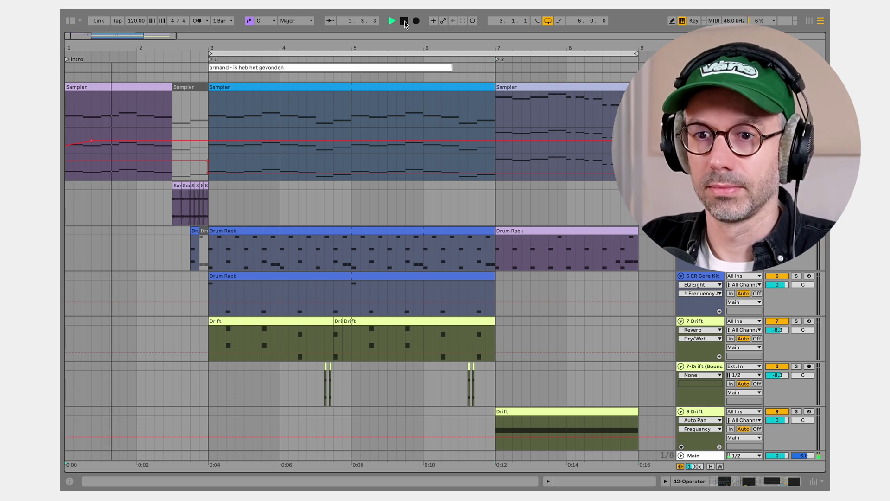